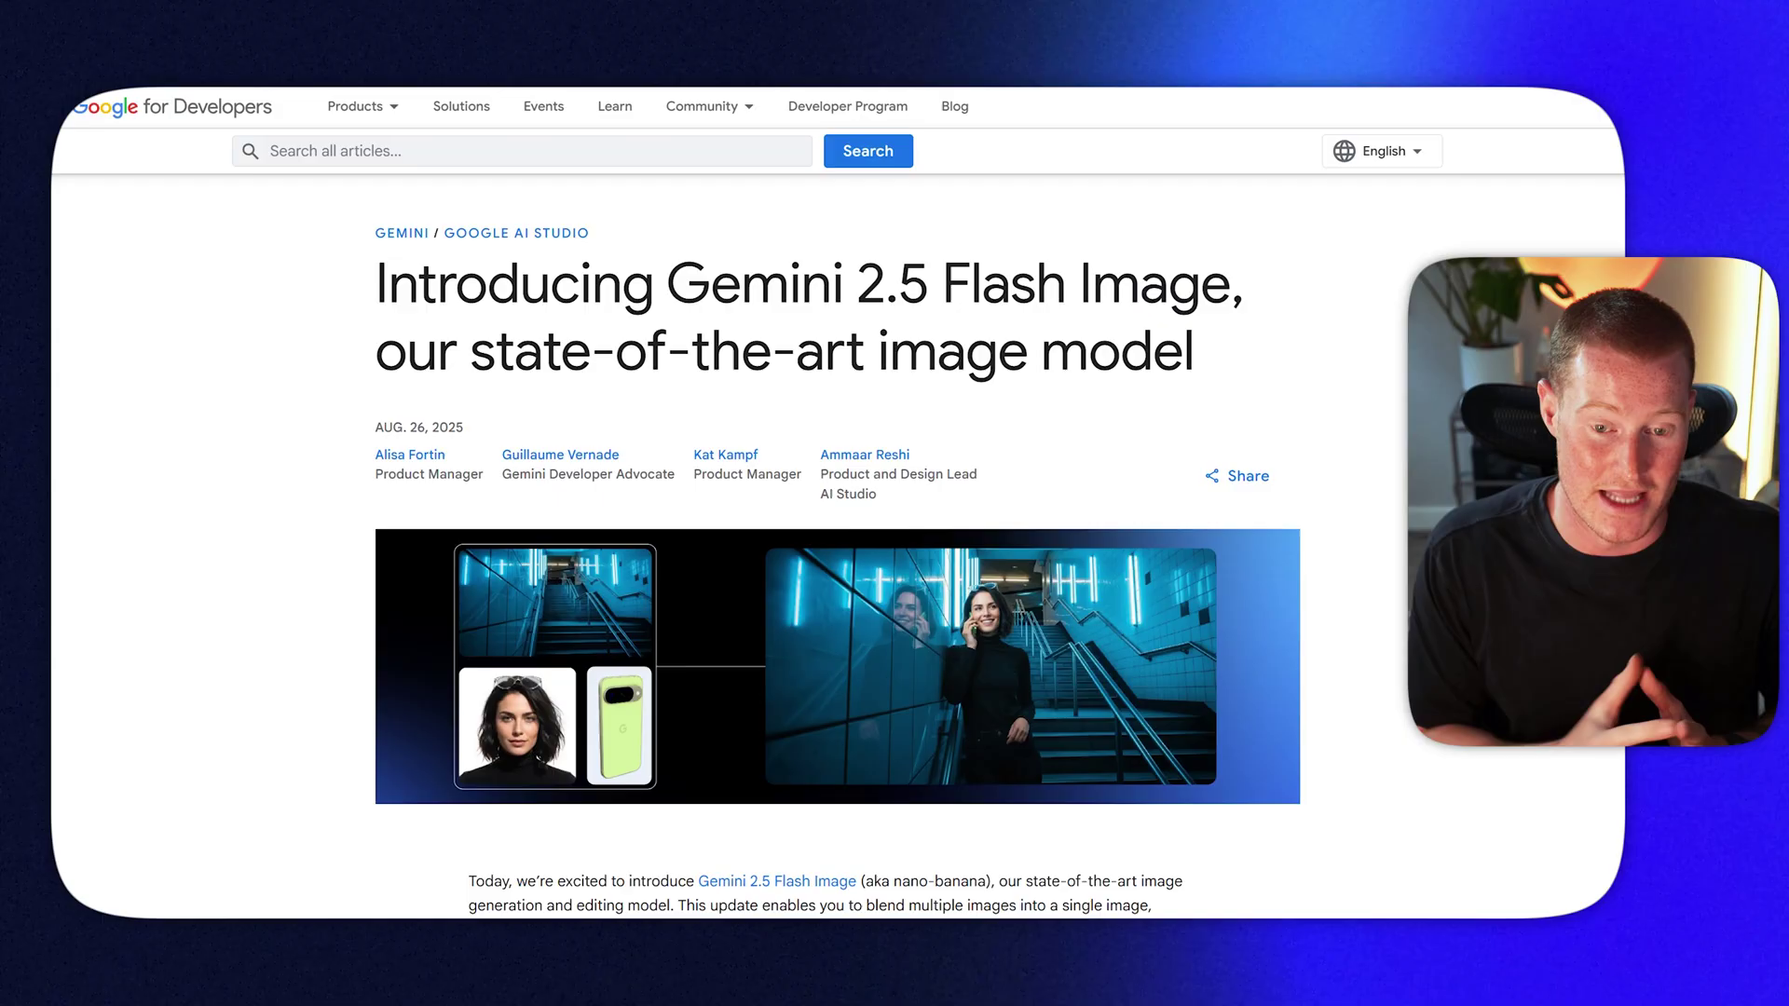
Scroll down the blog post past the availability and pricing details.
{"action": "scroll", "coordinate": [838, 559], "scroll_direction": "down", "scroll_amount": 2}
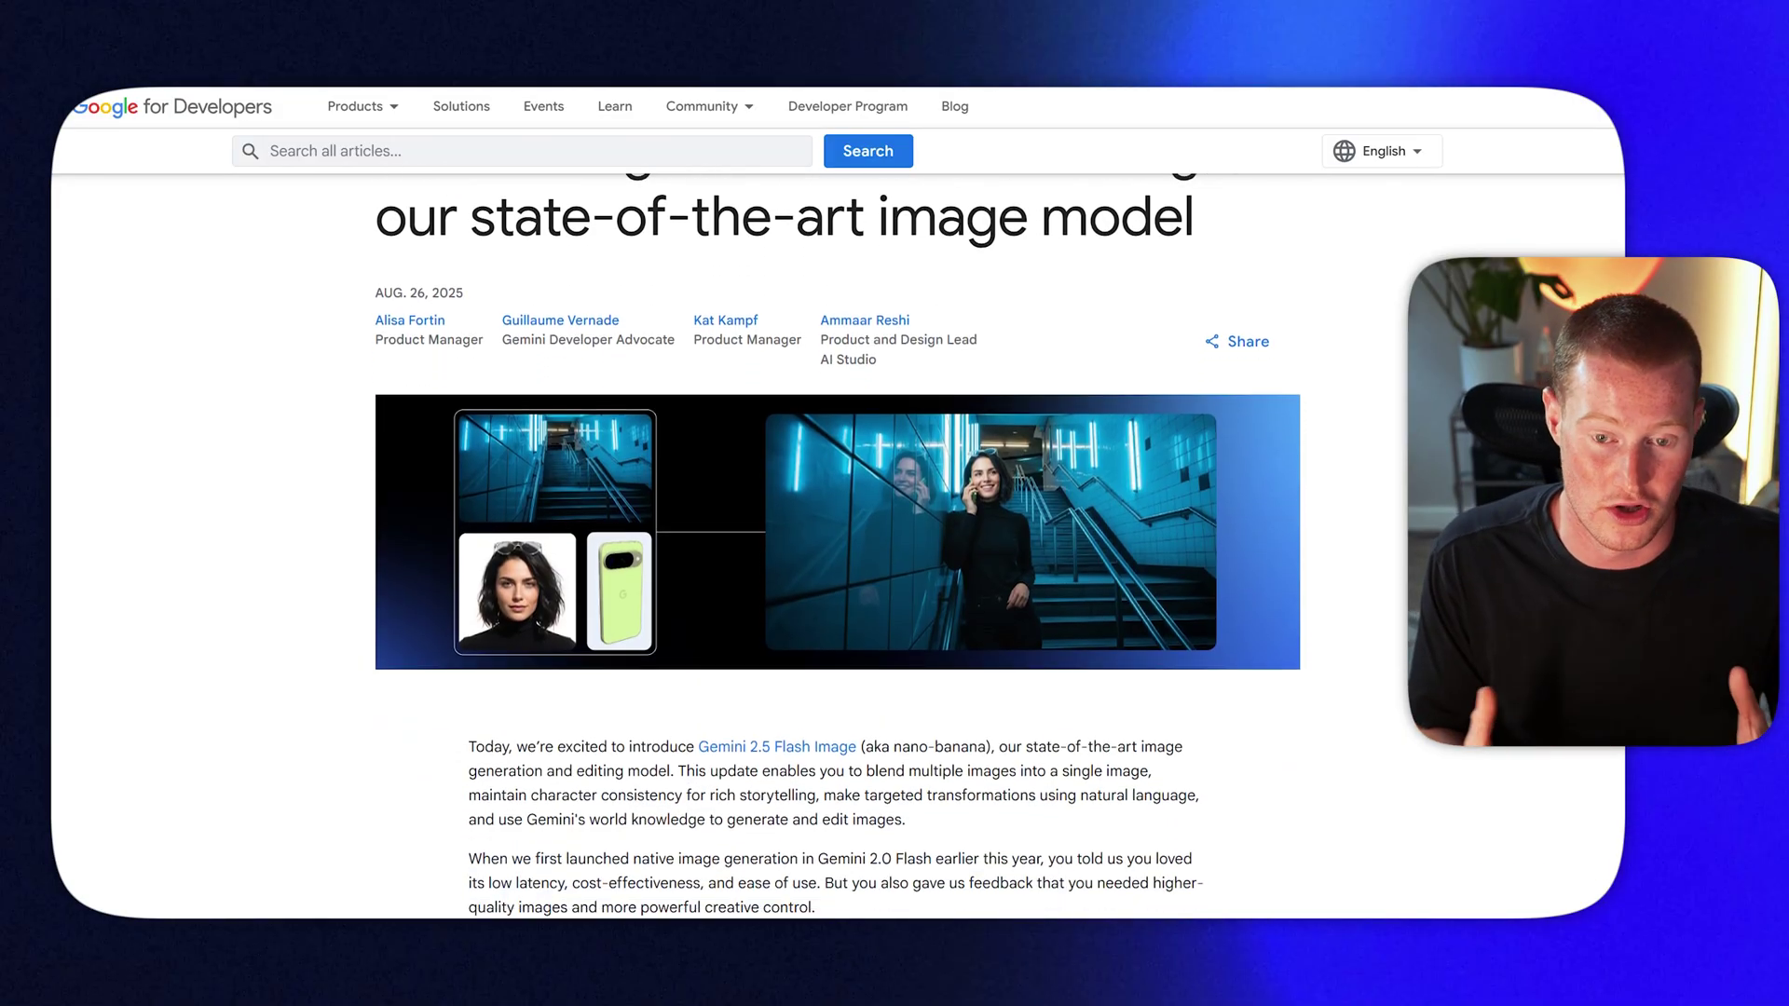
{"action": "scroll", "coordinate": [838, 559], "scroll_direction": "down", "scroll_amount": 2}
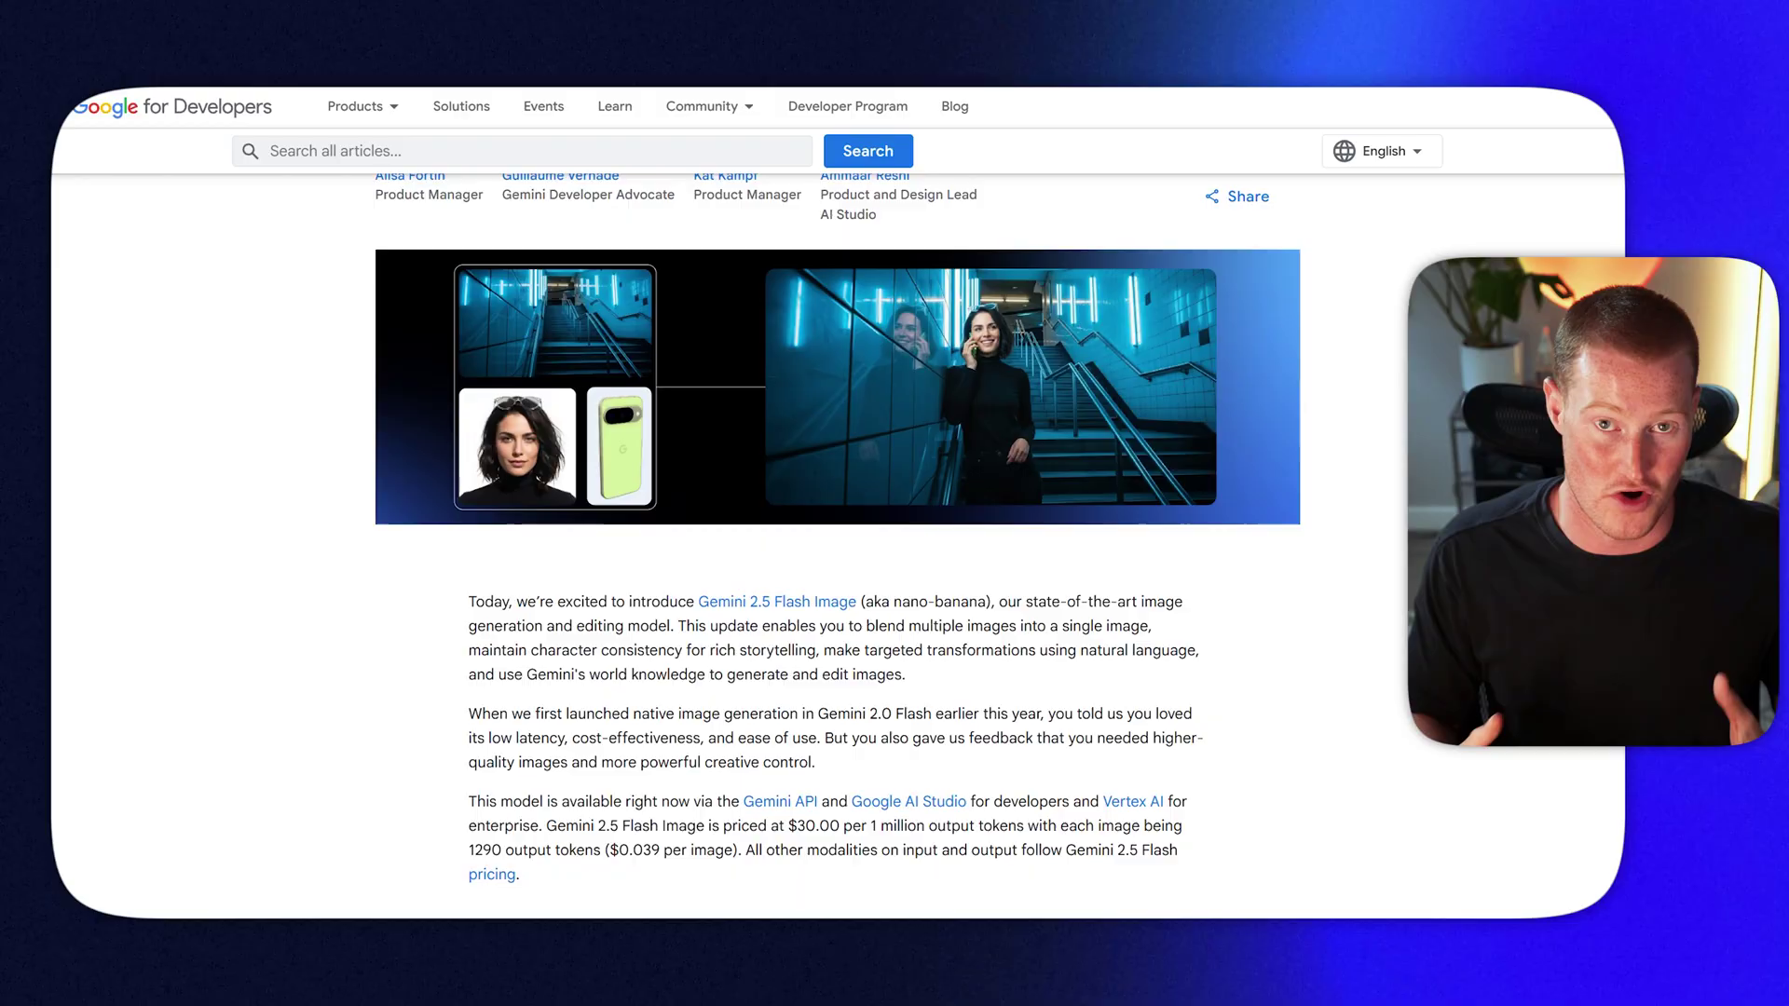
{"action": "scroll", "coordinate": [839, 559], "scroll_direction": "down", "scroll_amount": 2}
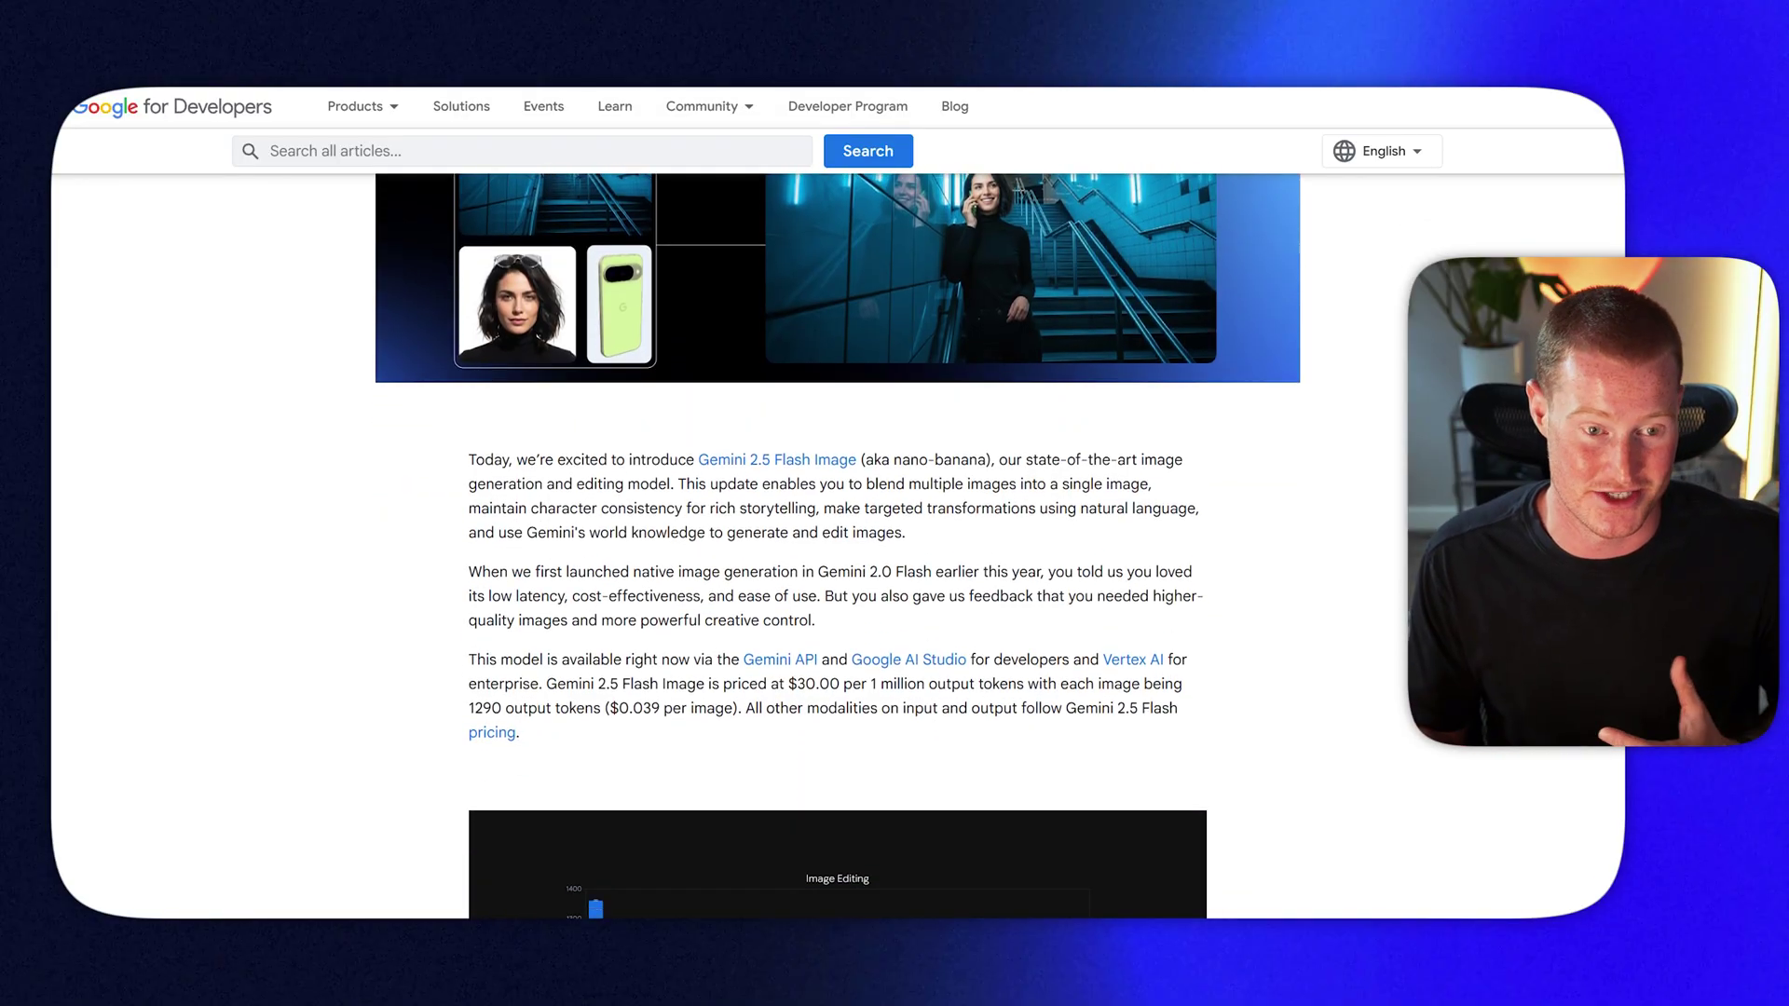
{"action": "scroll", "coordinate": [838, 559], "scroll_direction": "down", "scroll_amount": 2}
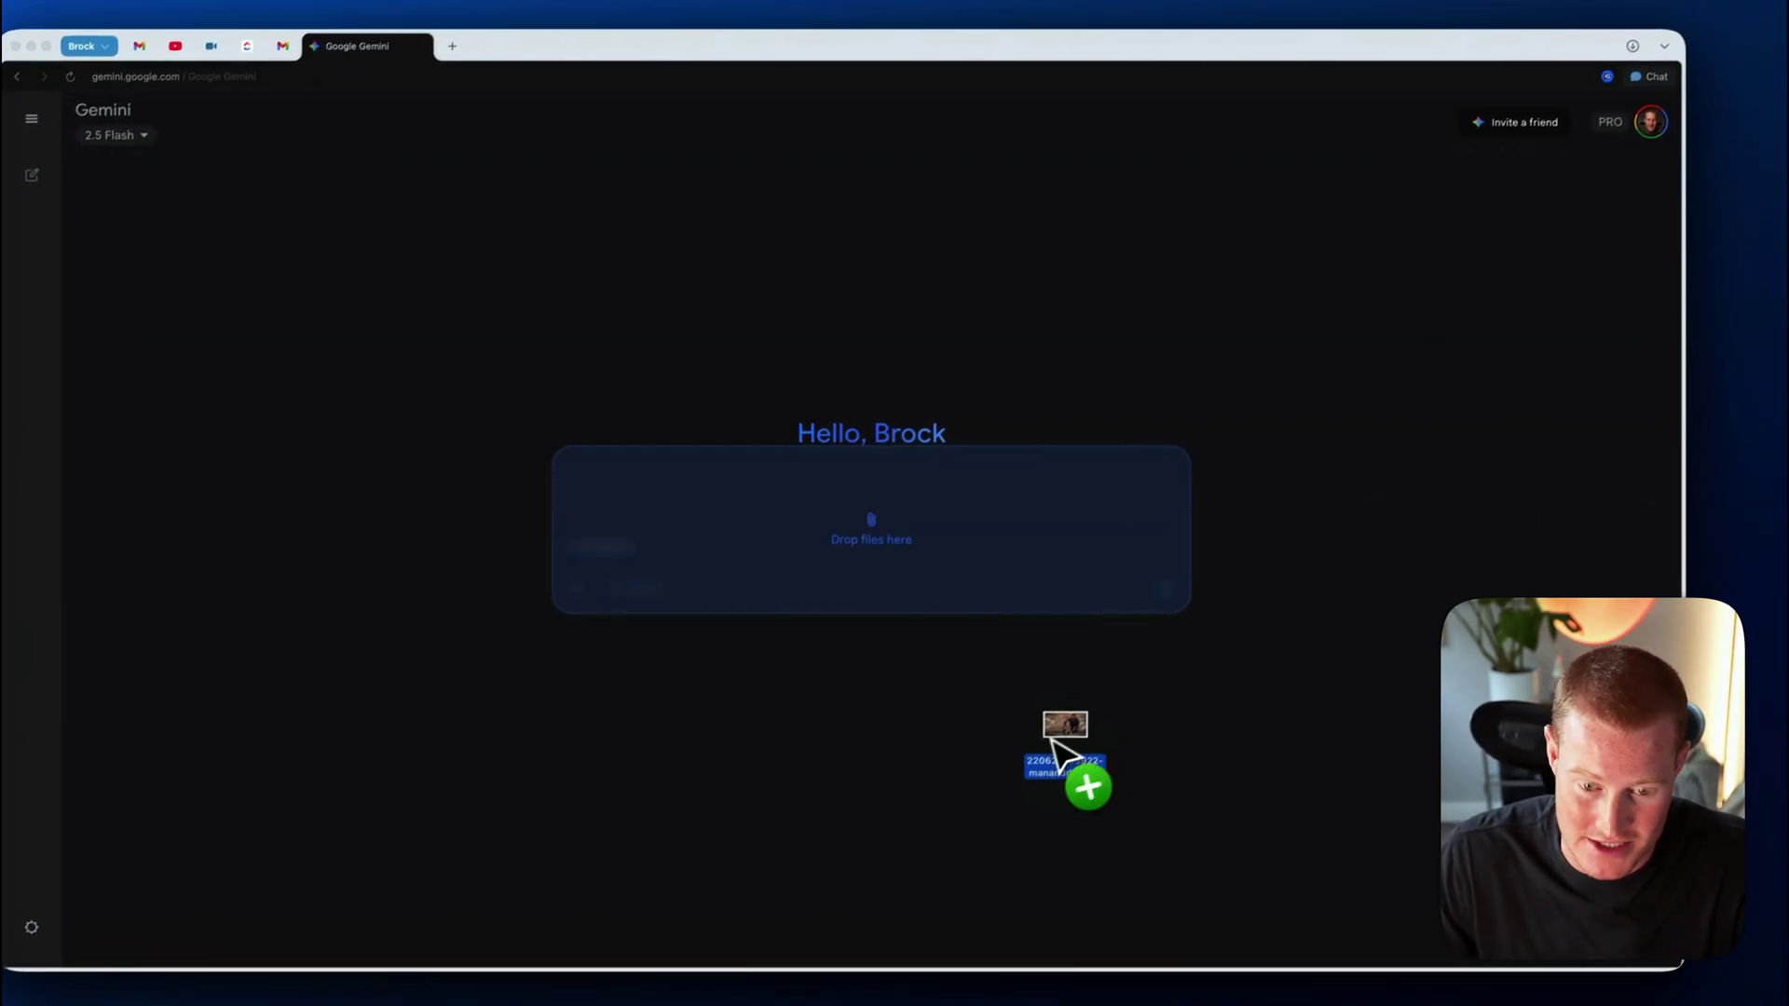
Attach the dog photo to the Gemini prompt and check its preview.
{"action": "left_click_drag", "start_coordinate": [1062, 758], "coordinate": [736, 542]}
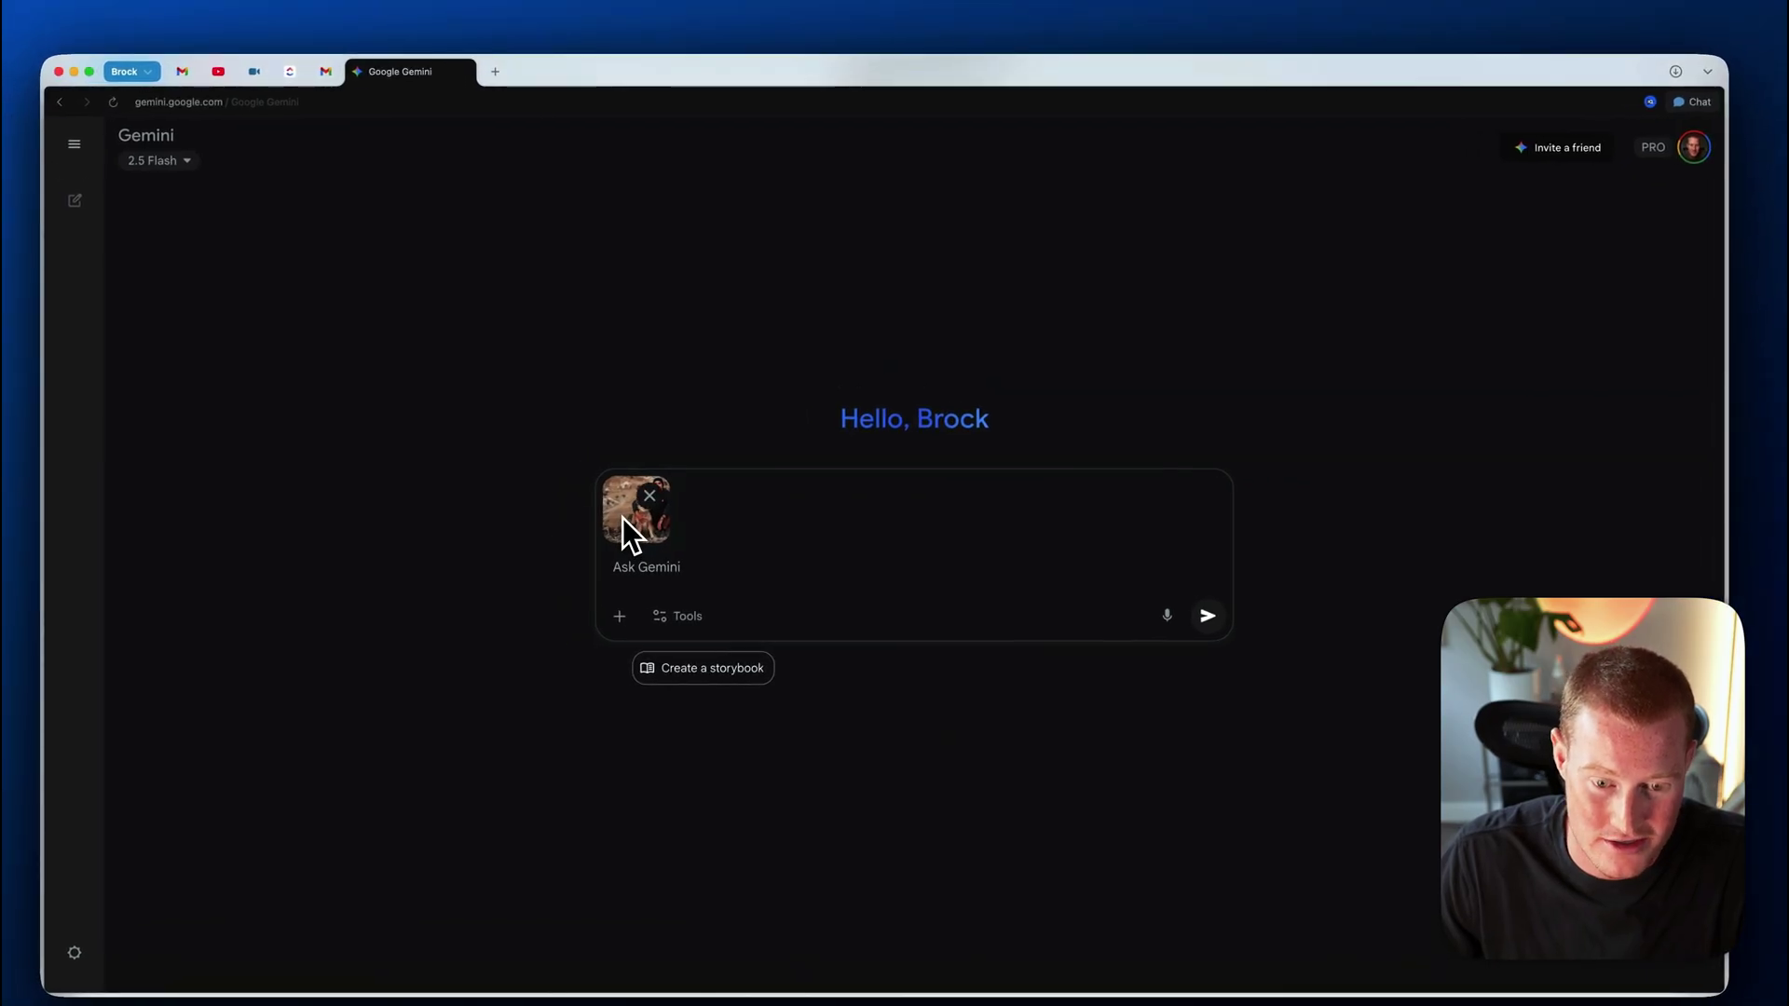
{"action": "key", "text": "super+Tab"}
{"action": "left_click_drag", "start_coordinate": [590, 69], "coordinate": [775, 69]}
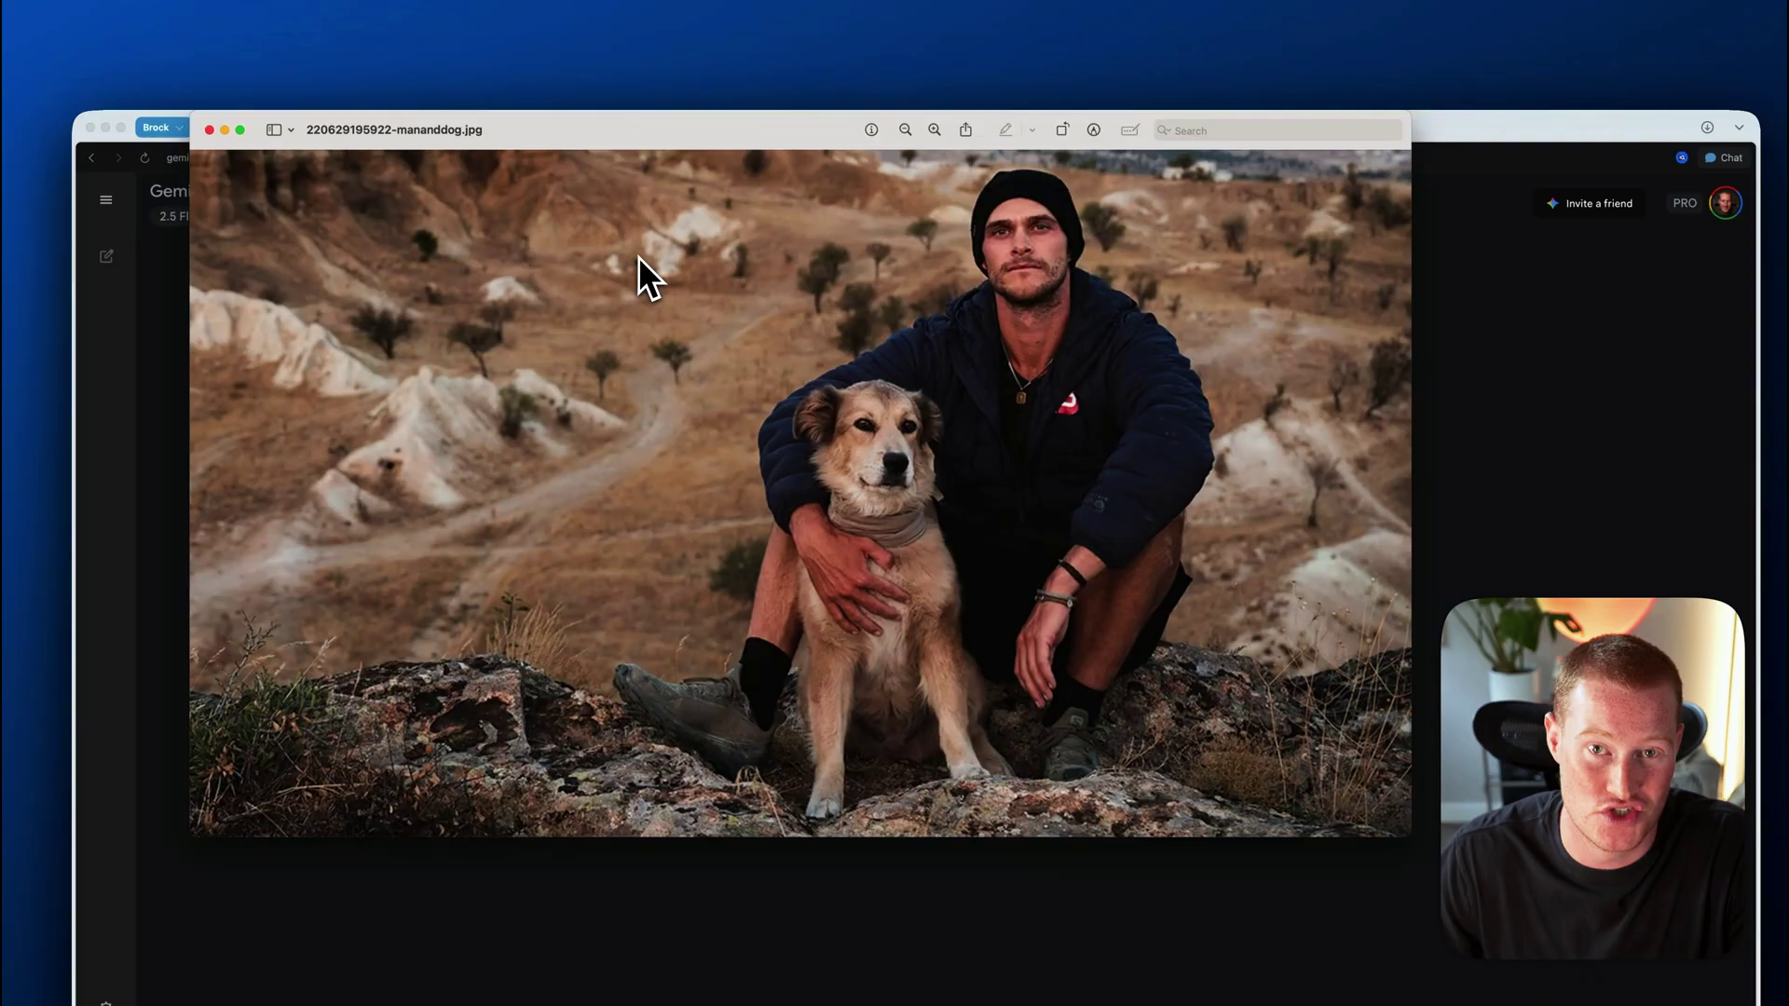
{"action": "key", "text": "super+Tab"}
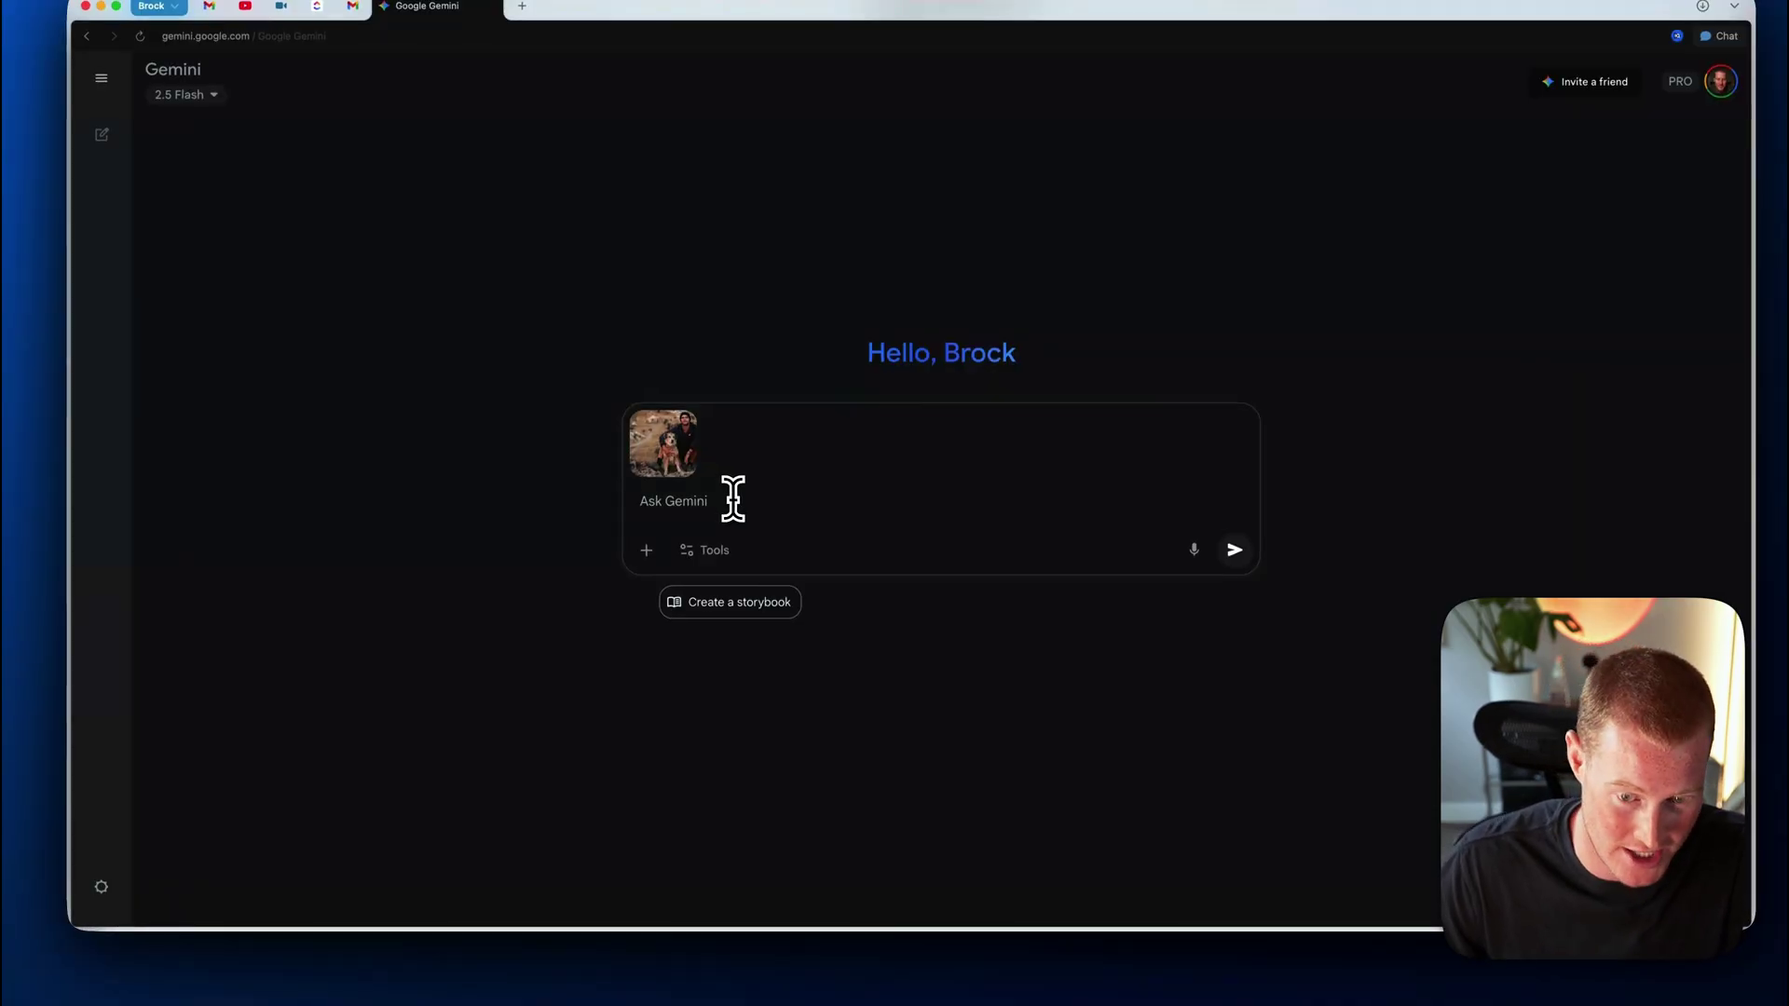
Send 'Replace this dog with a lion.' and download the full-size lion image.
{"action": "type", "text": "Replace this dog with a lion."}
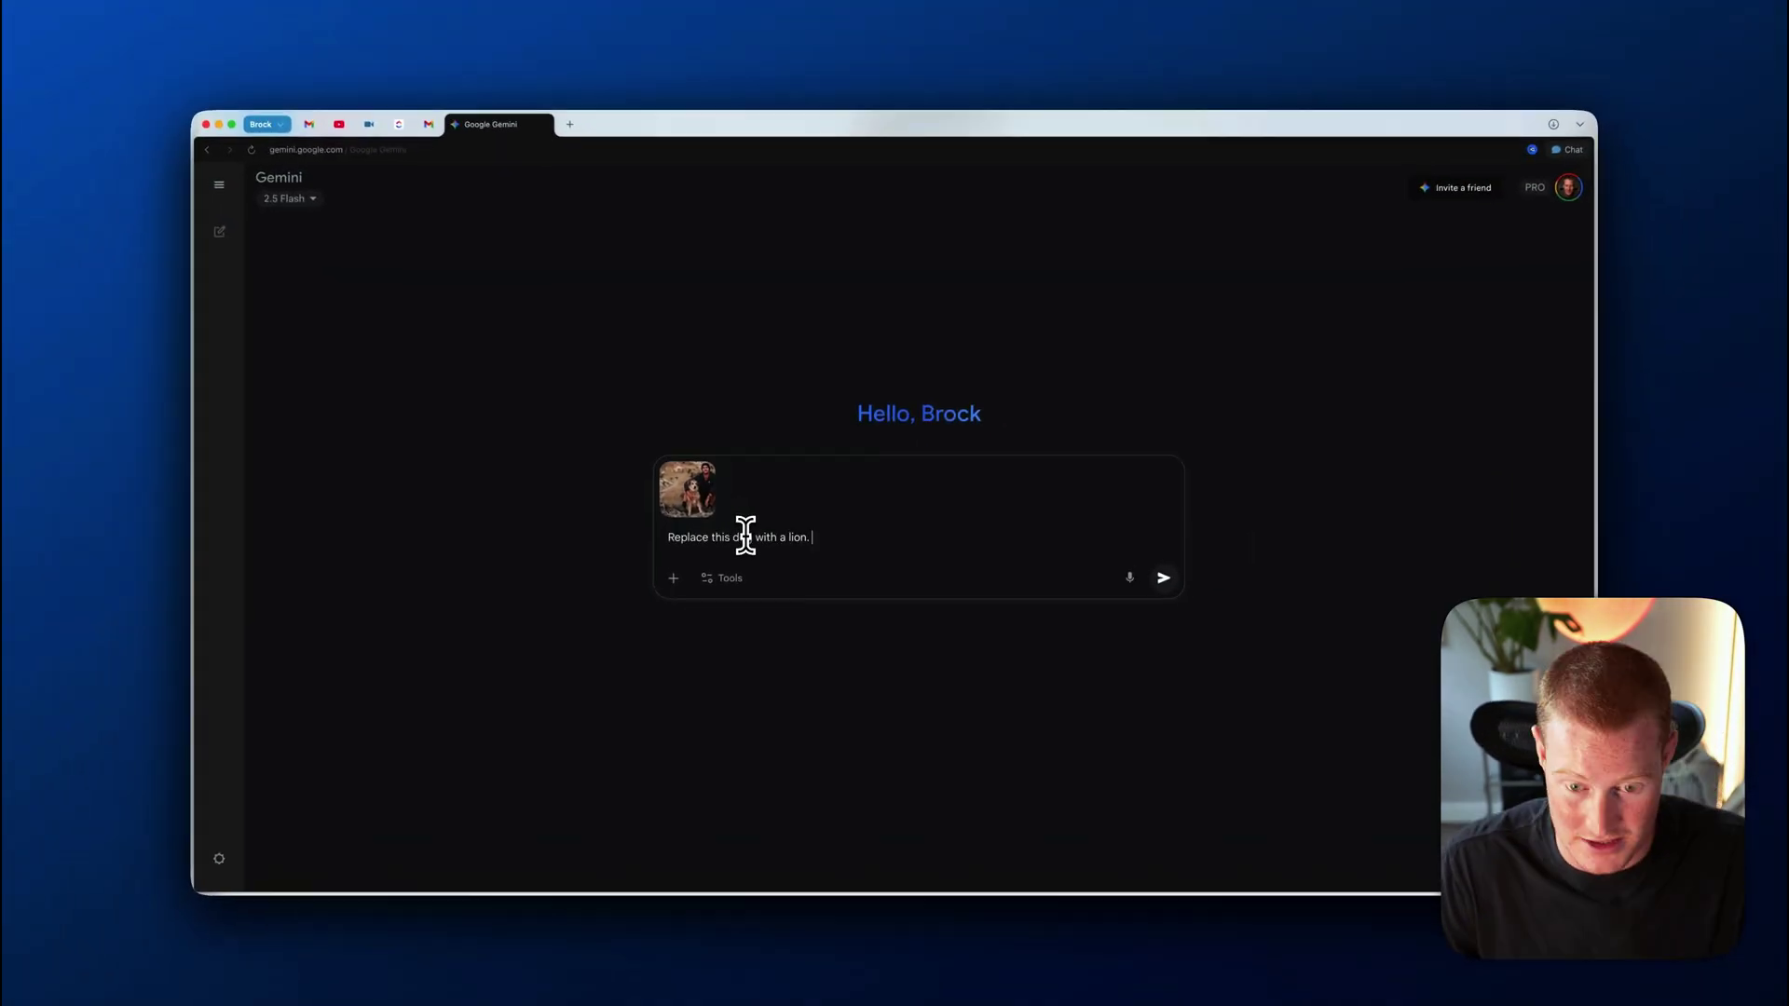
{"action": "key", "text": "Return"}
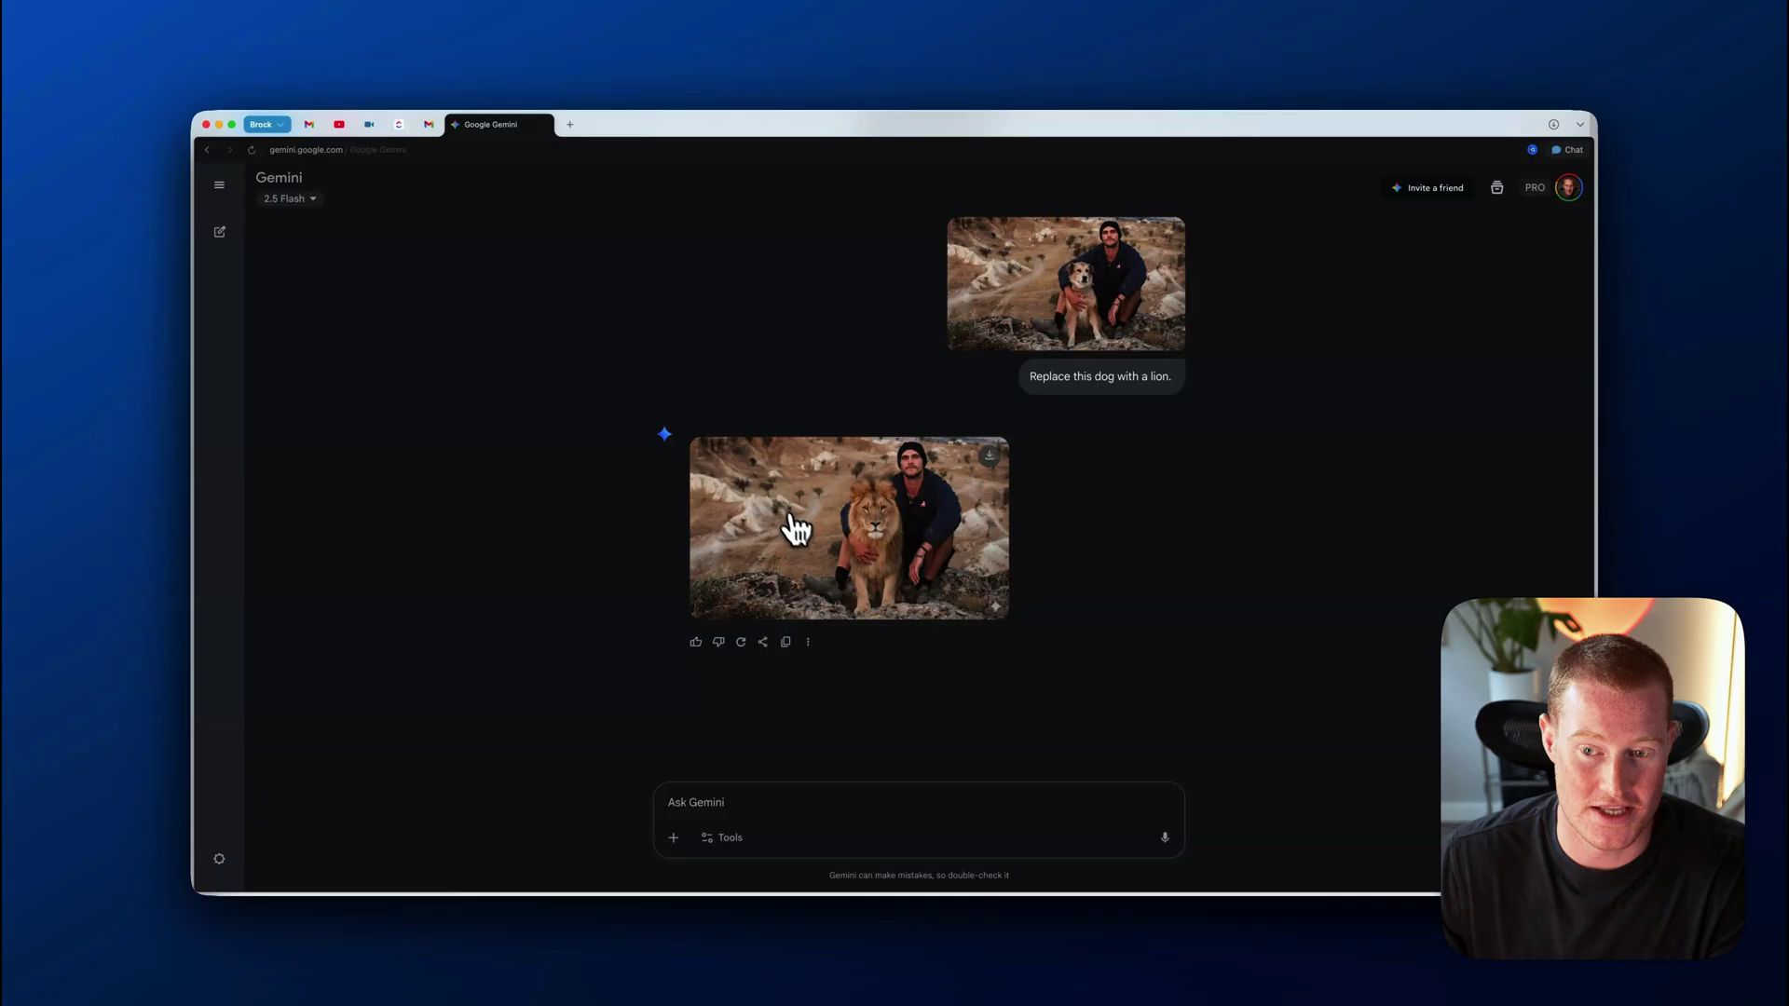
{"action": "left_click", "coordinate": [796, 529]}
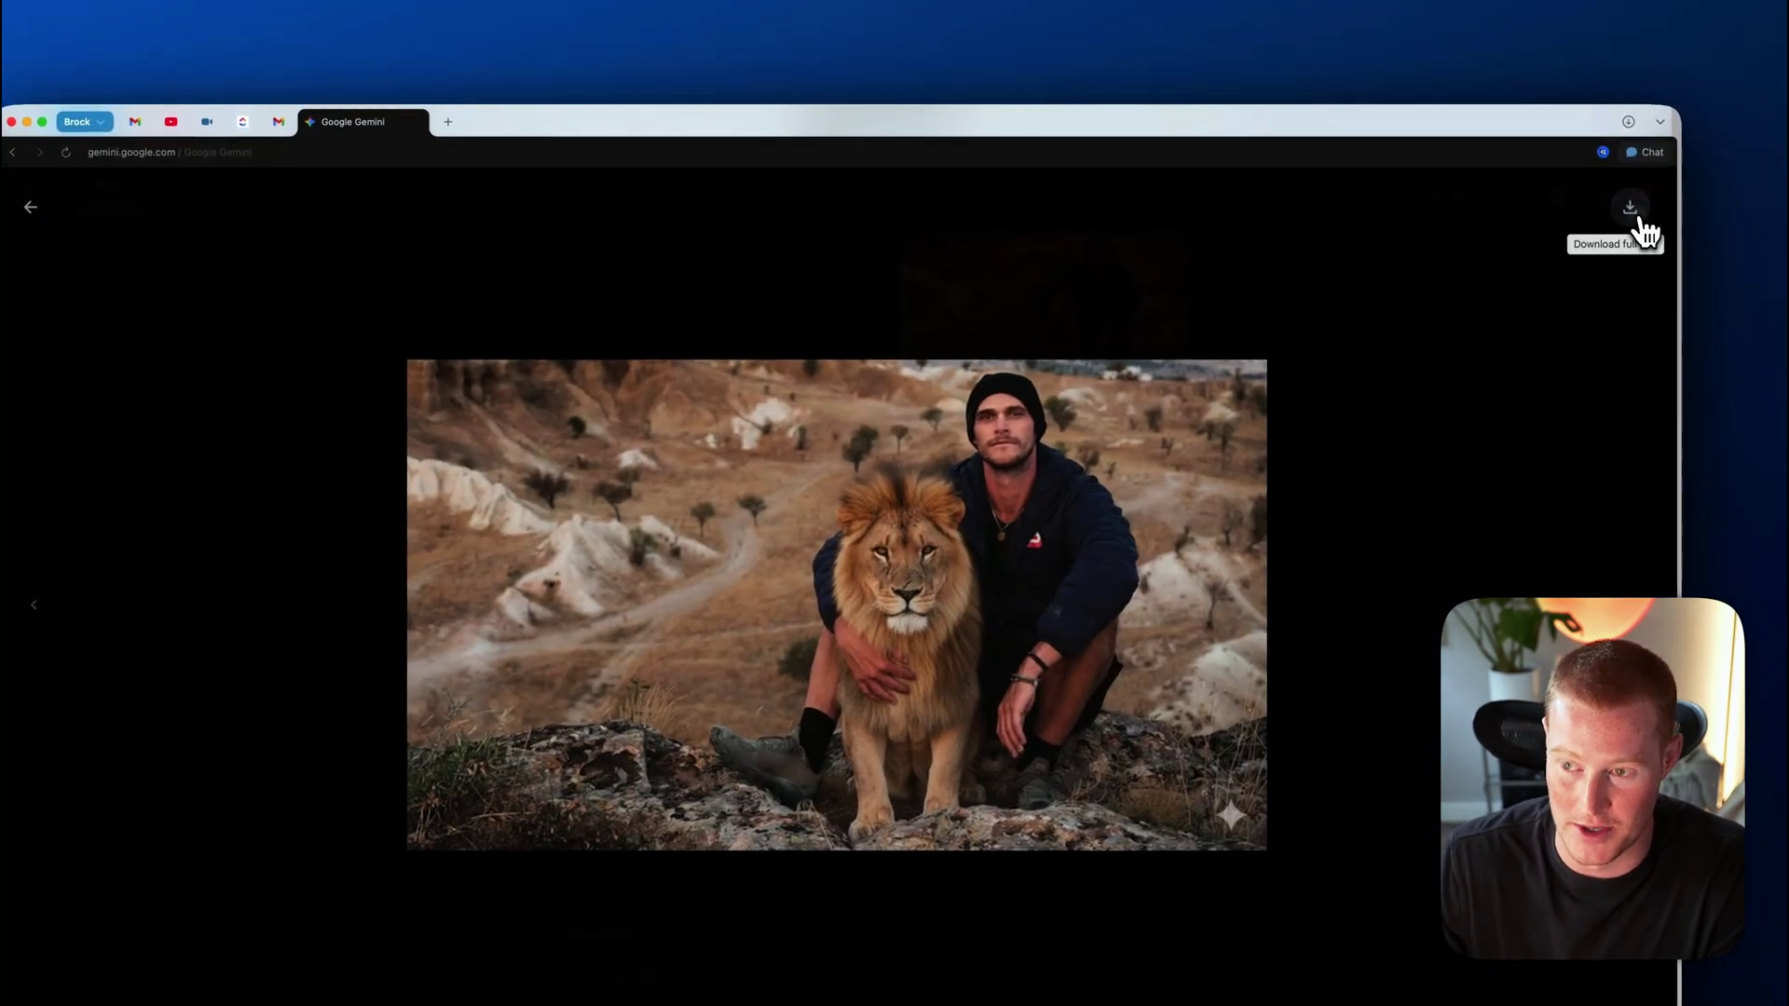
{"action": "left_click", "coordinate": [1656, 161]}
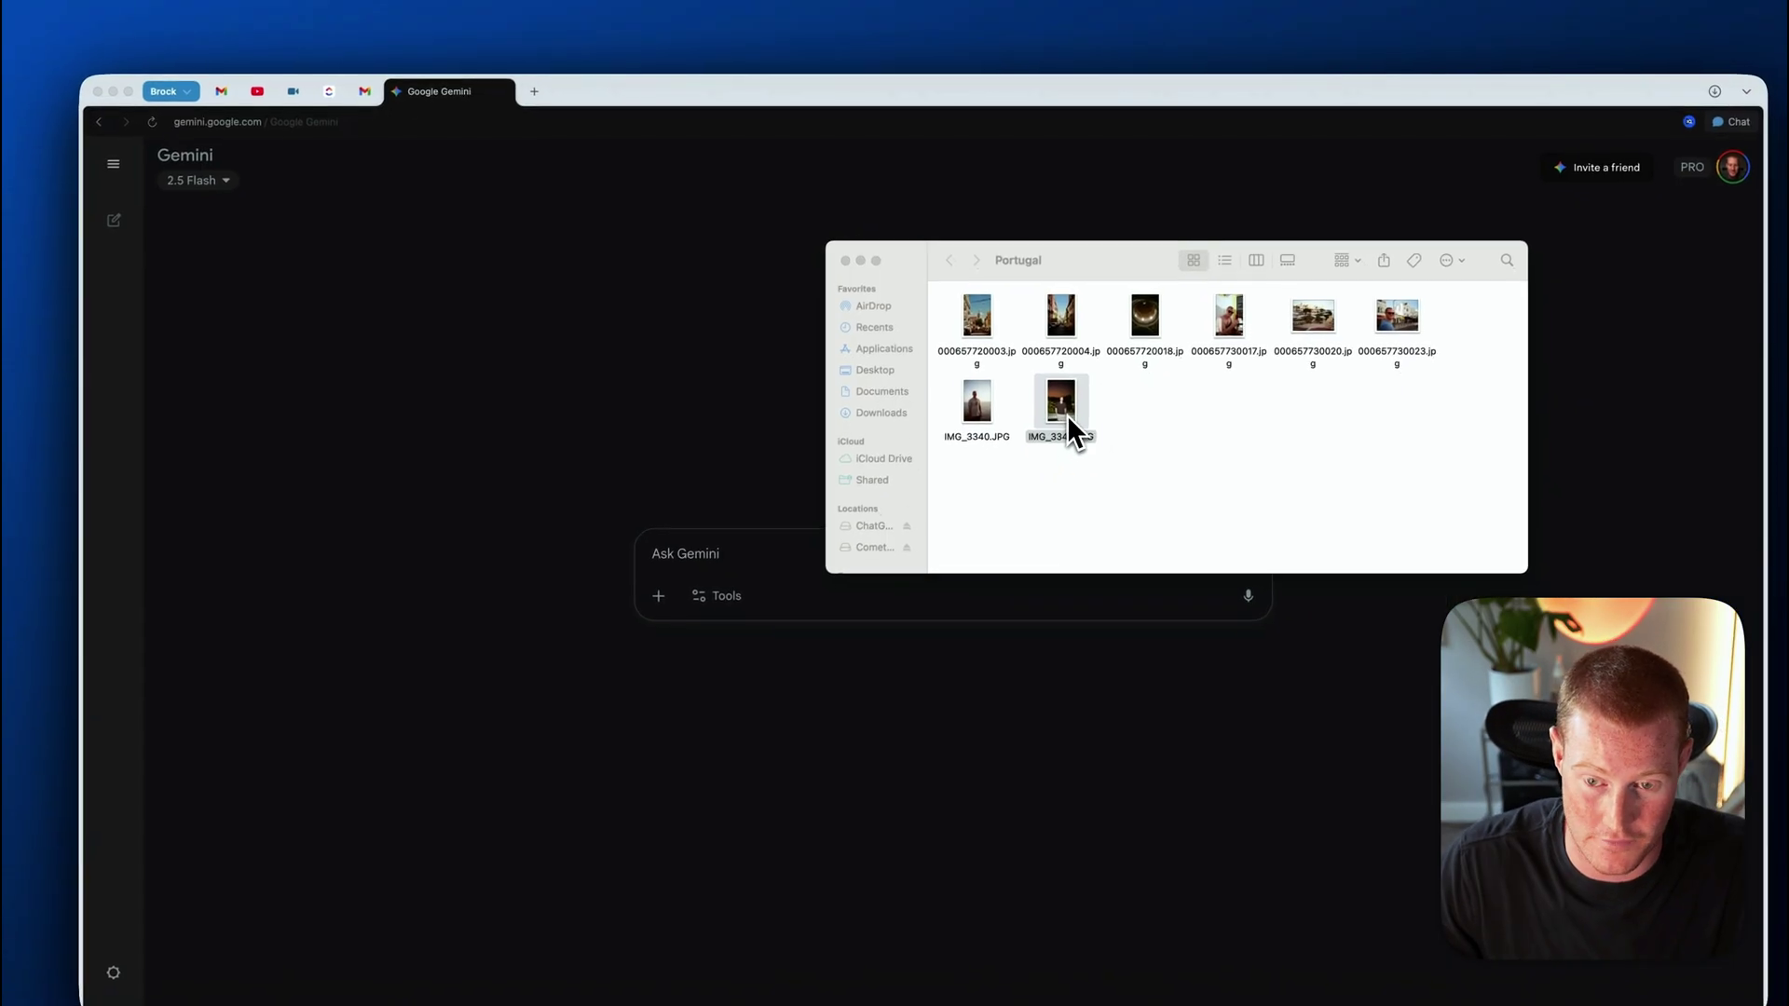
Preview IMG_3345.JPG, the night-time balcony photo of the man.
{"action": "double_click", "coordinate": [1066, 415]}
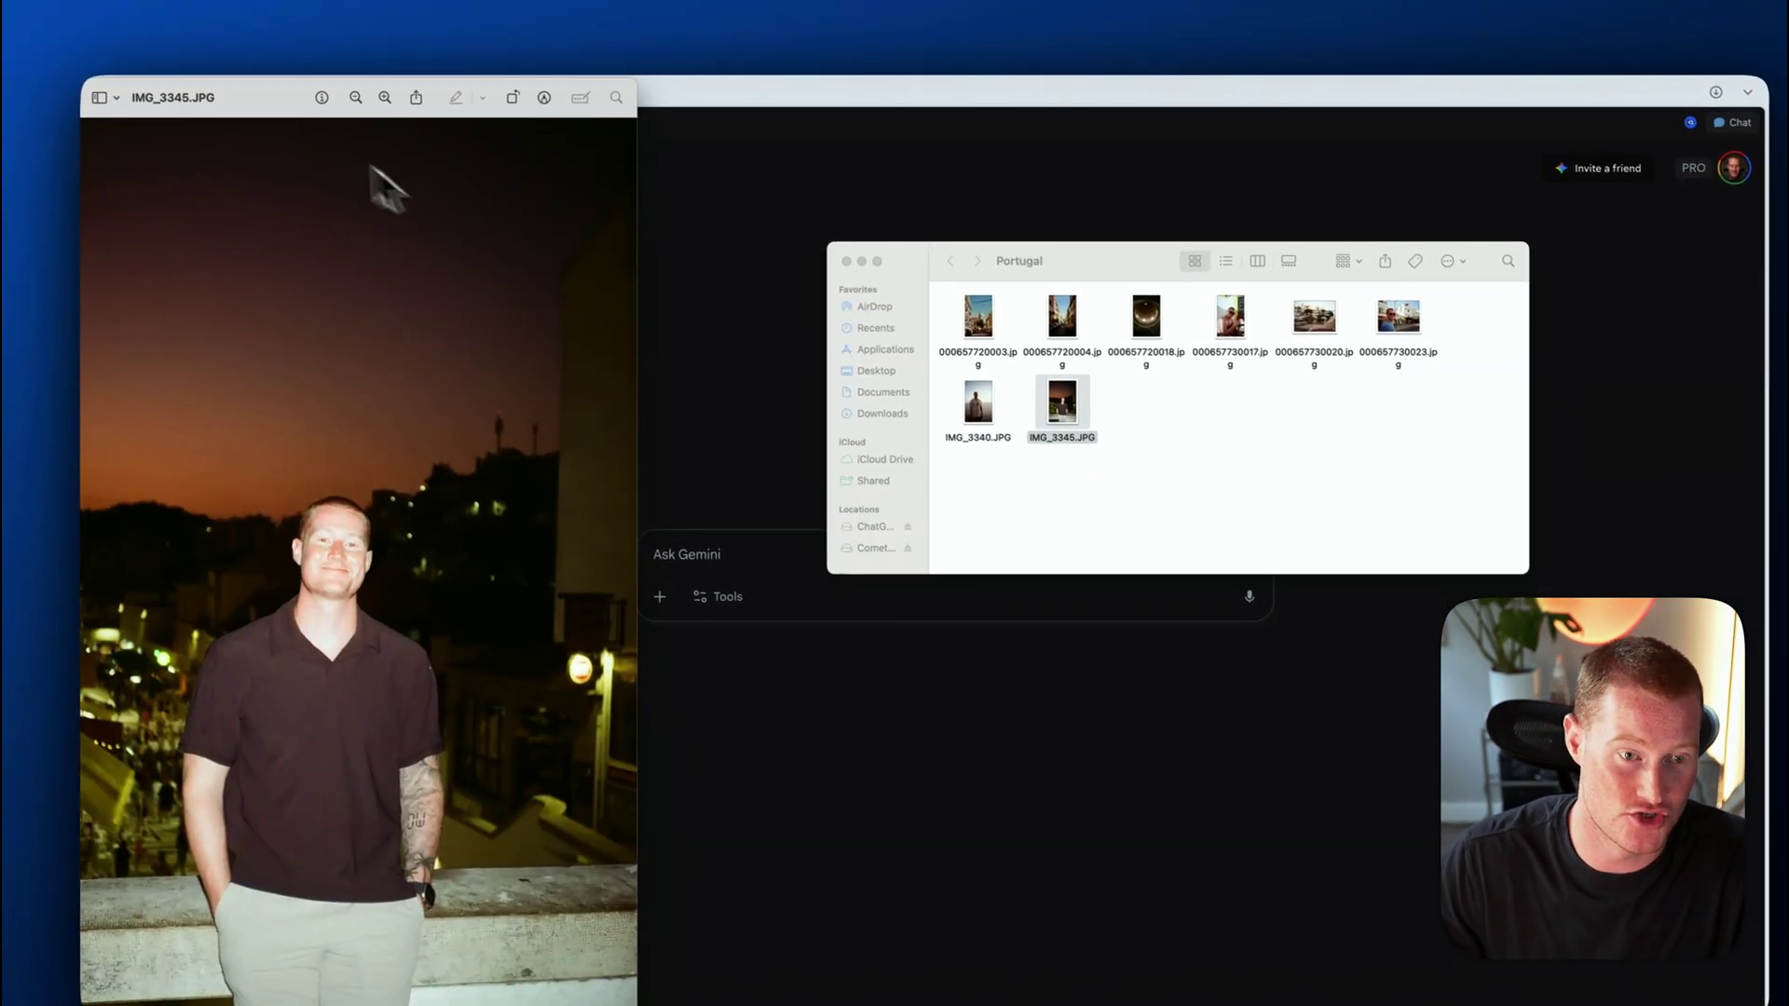
{"action": "left_click_drag", "start_coordinate": [326, 98], "coordinate": [658, 125]}
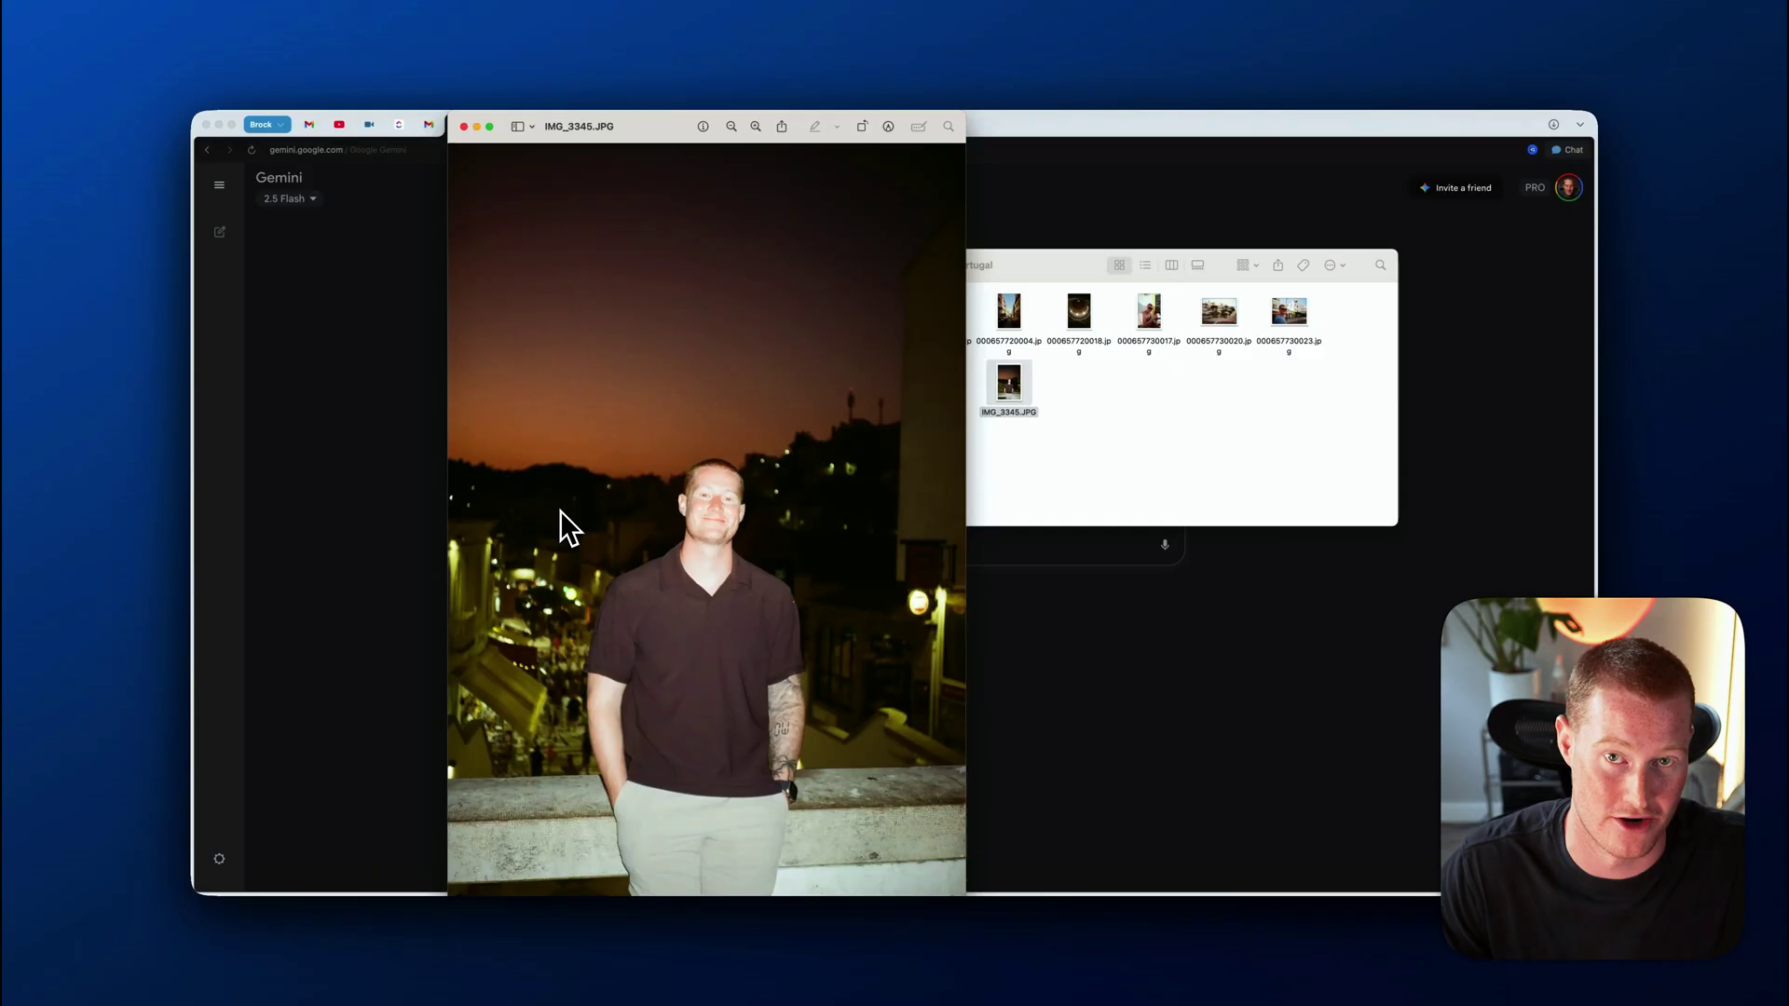
{"action": "key", "text": "super+w"}
Attach IMG_3345.JPG and send 'Take this image and make the background the Roman Empire.'.
{"action": "left_click_drag", "start_coordinate": [1024, 391], "coordinate": [663, 521]}
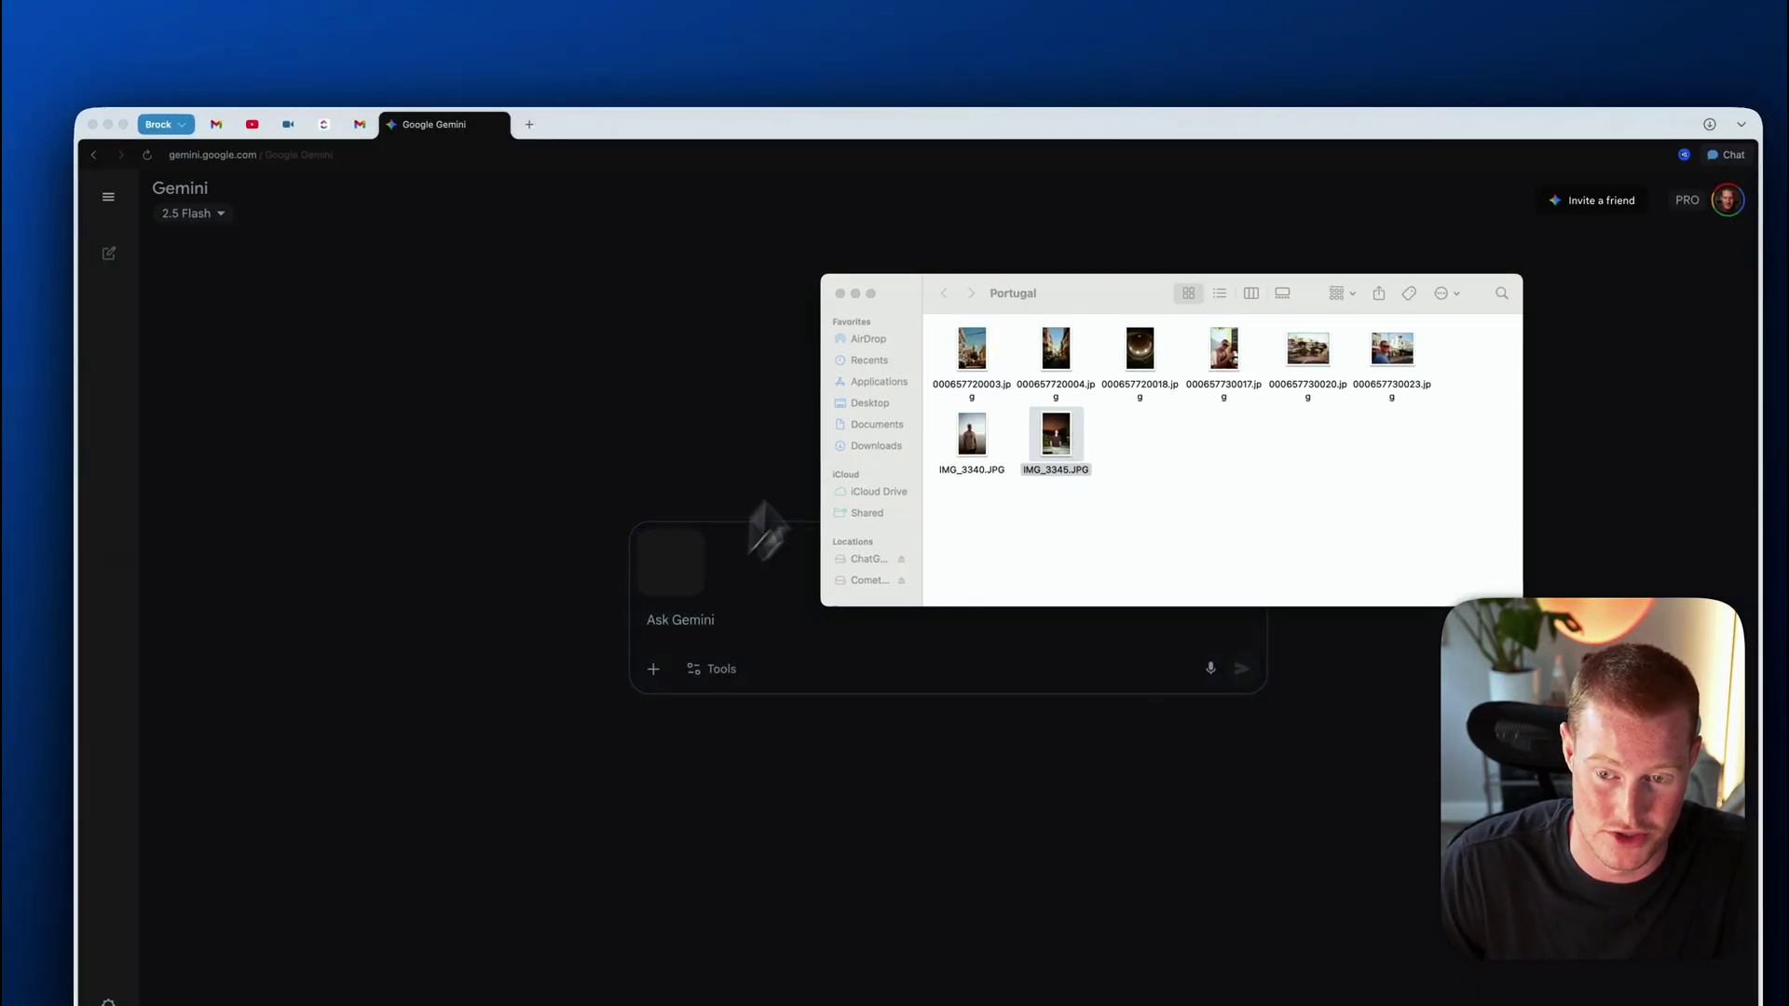
{"action": "left_click", "coordinate": [762, 621]}
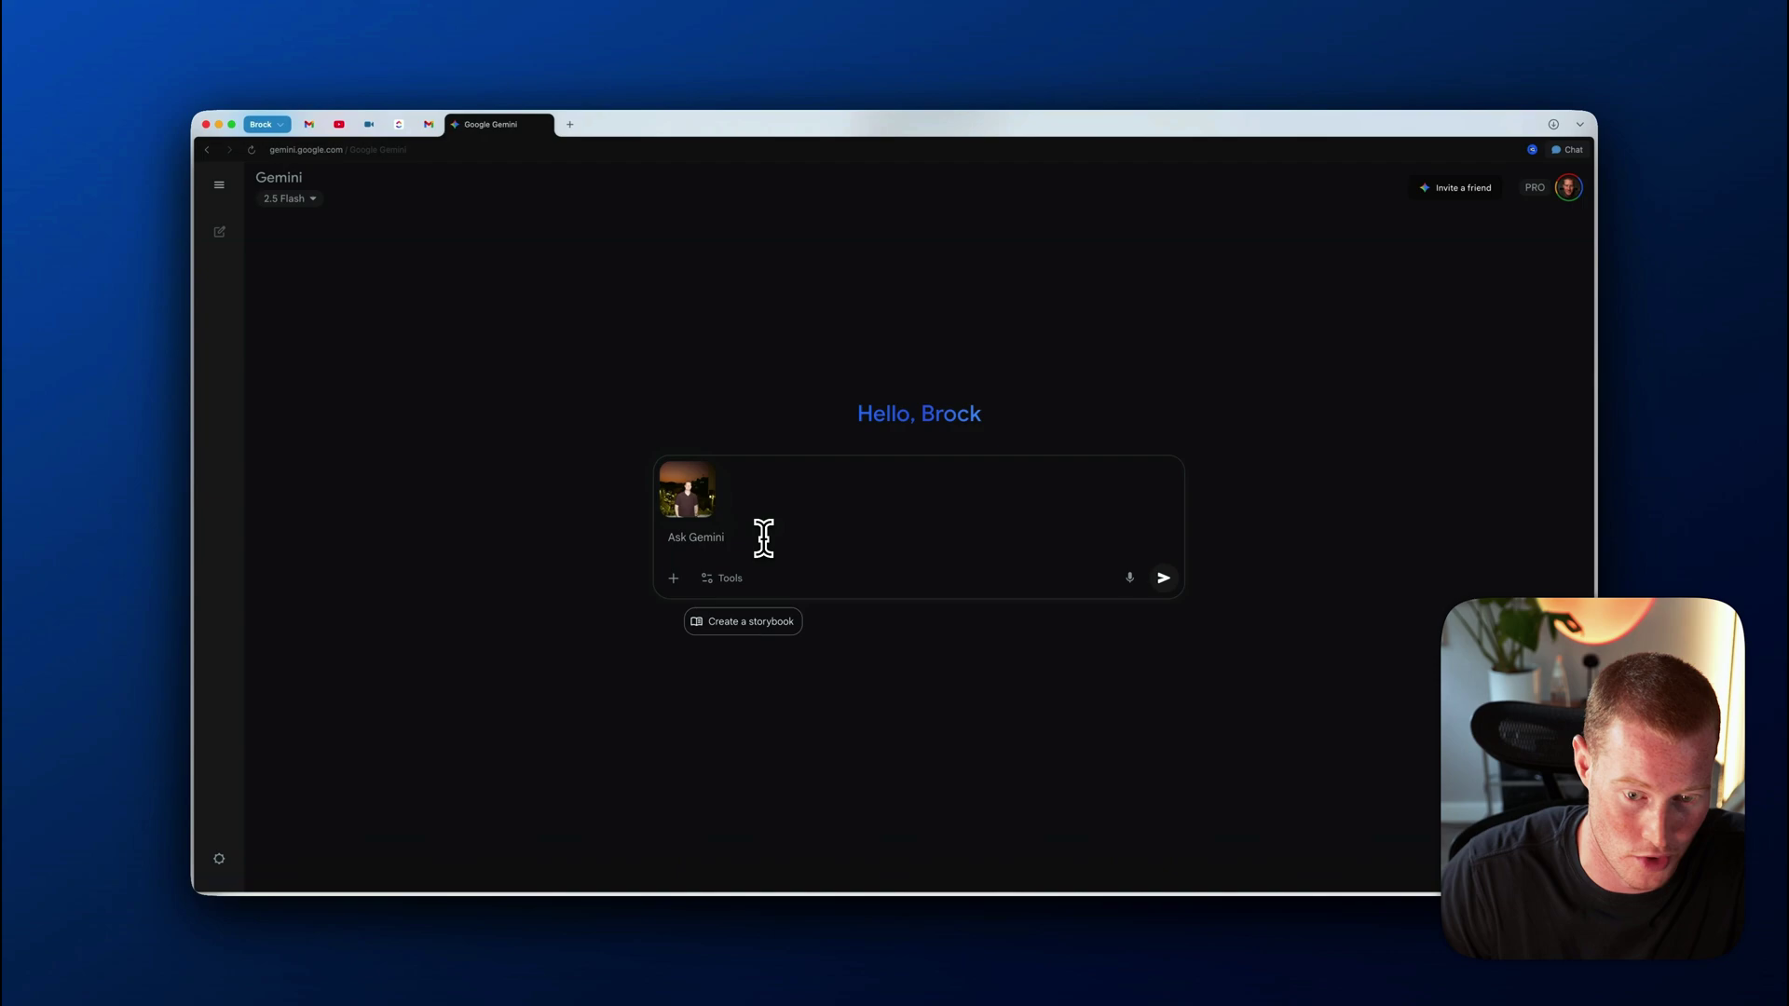
{"action": "type", "text": "Take this image and make the background the Roman Empire."}
{"action": "key", "text": "Return"}
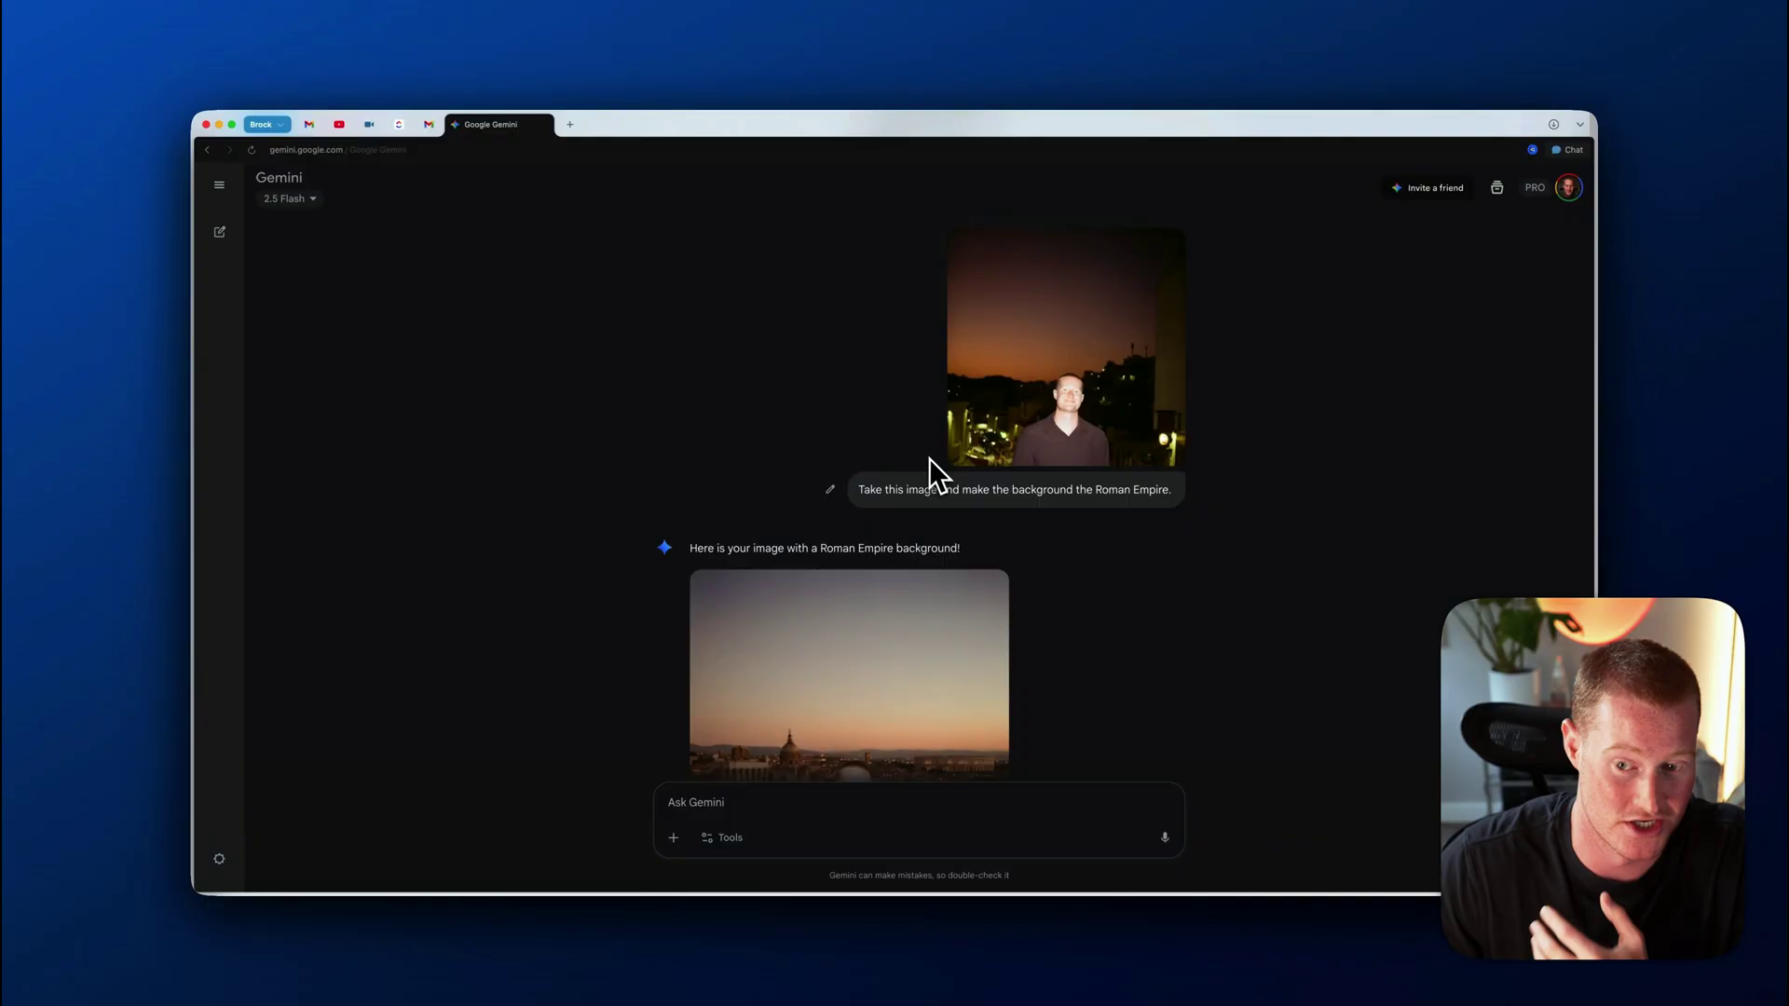
Open the Roman Empire background image full size, close it, then reopen it.
{"action": "scroll", "coordinate": [931, 475], "scroll_direction": "down", "scroll_amount": 2}
{"action": "left_click", "coordinate": [941, 484]}
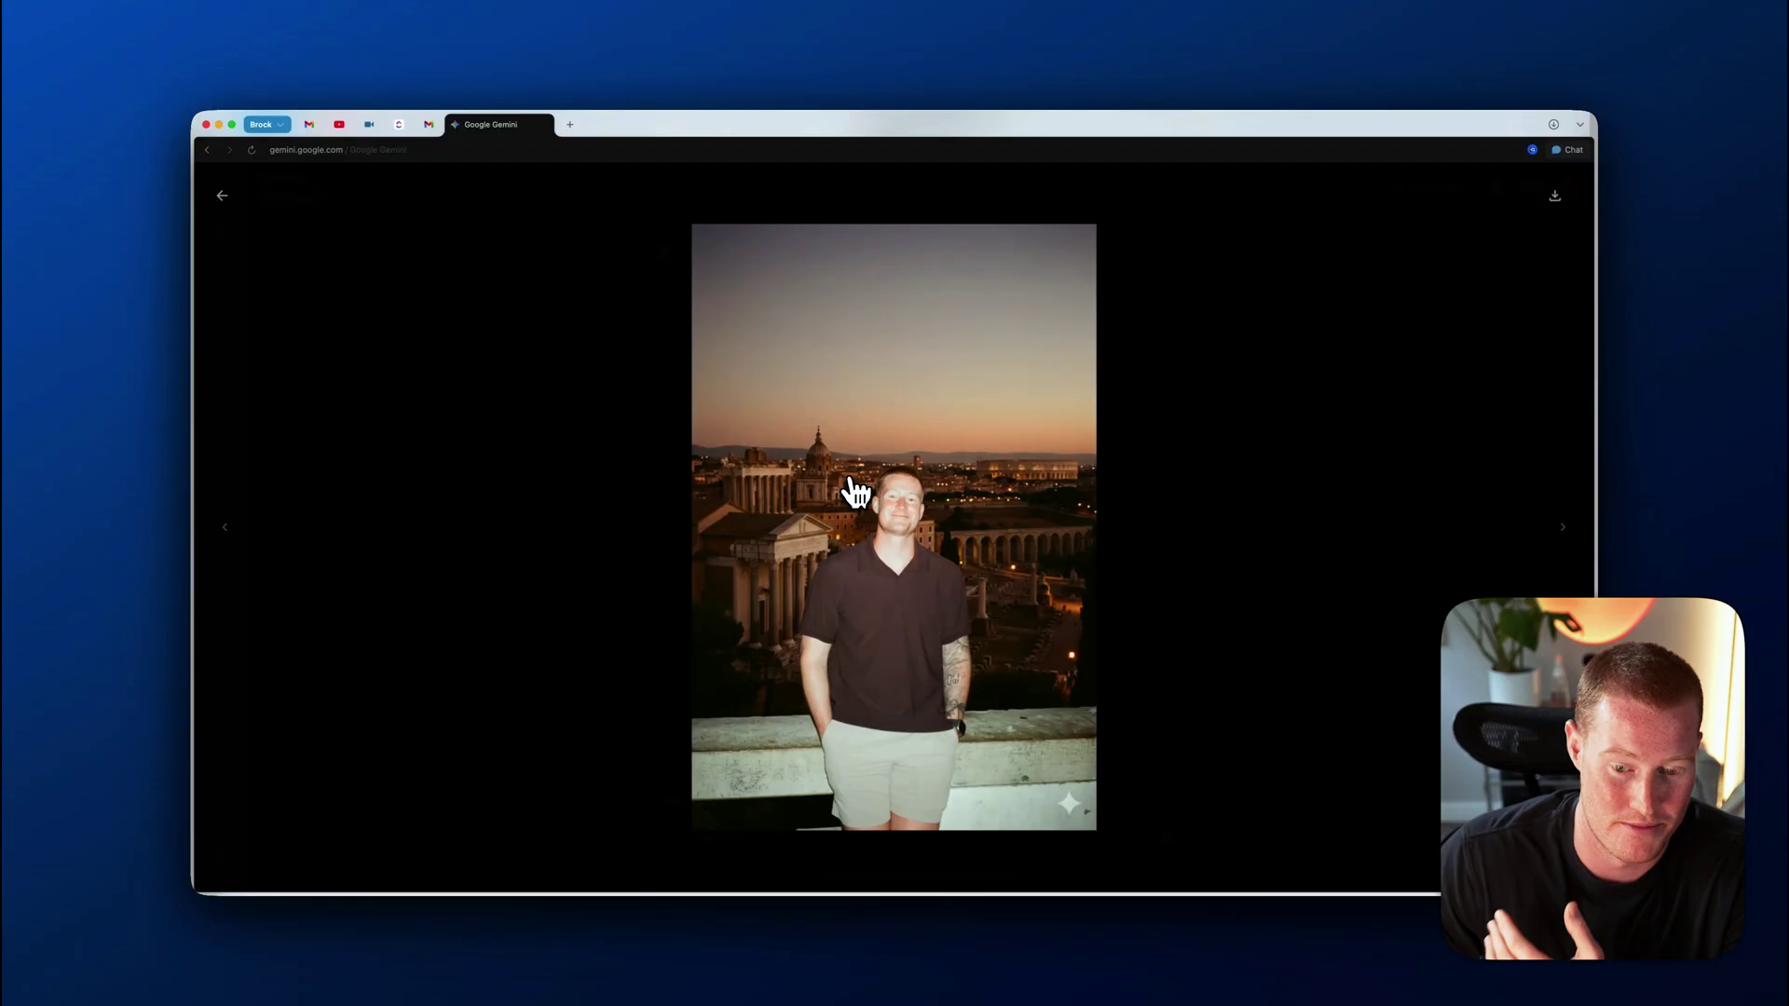
{"action": "key", "text": "Escape"}
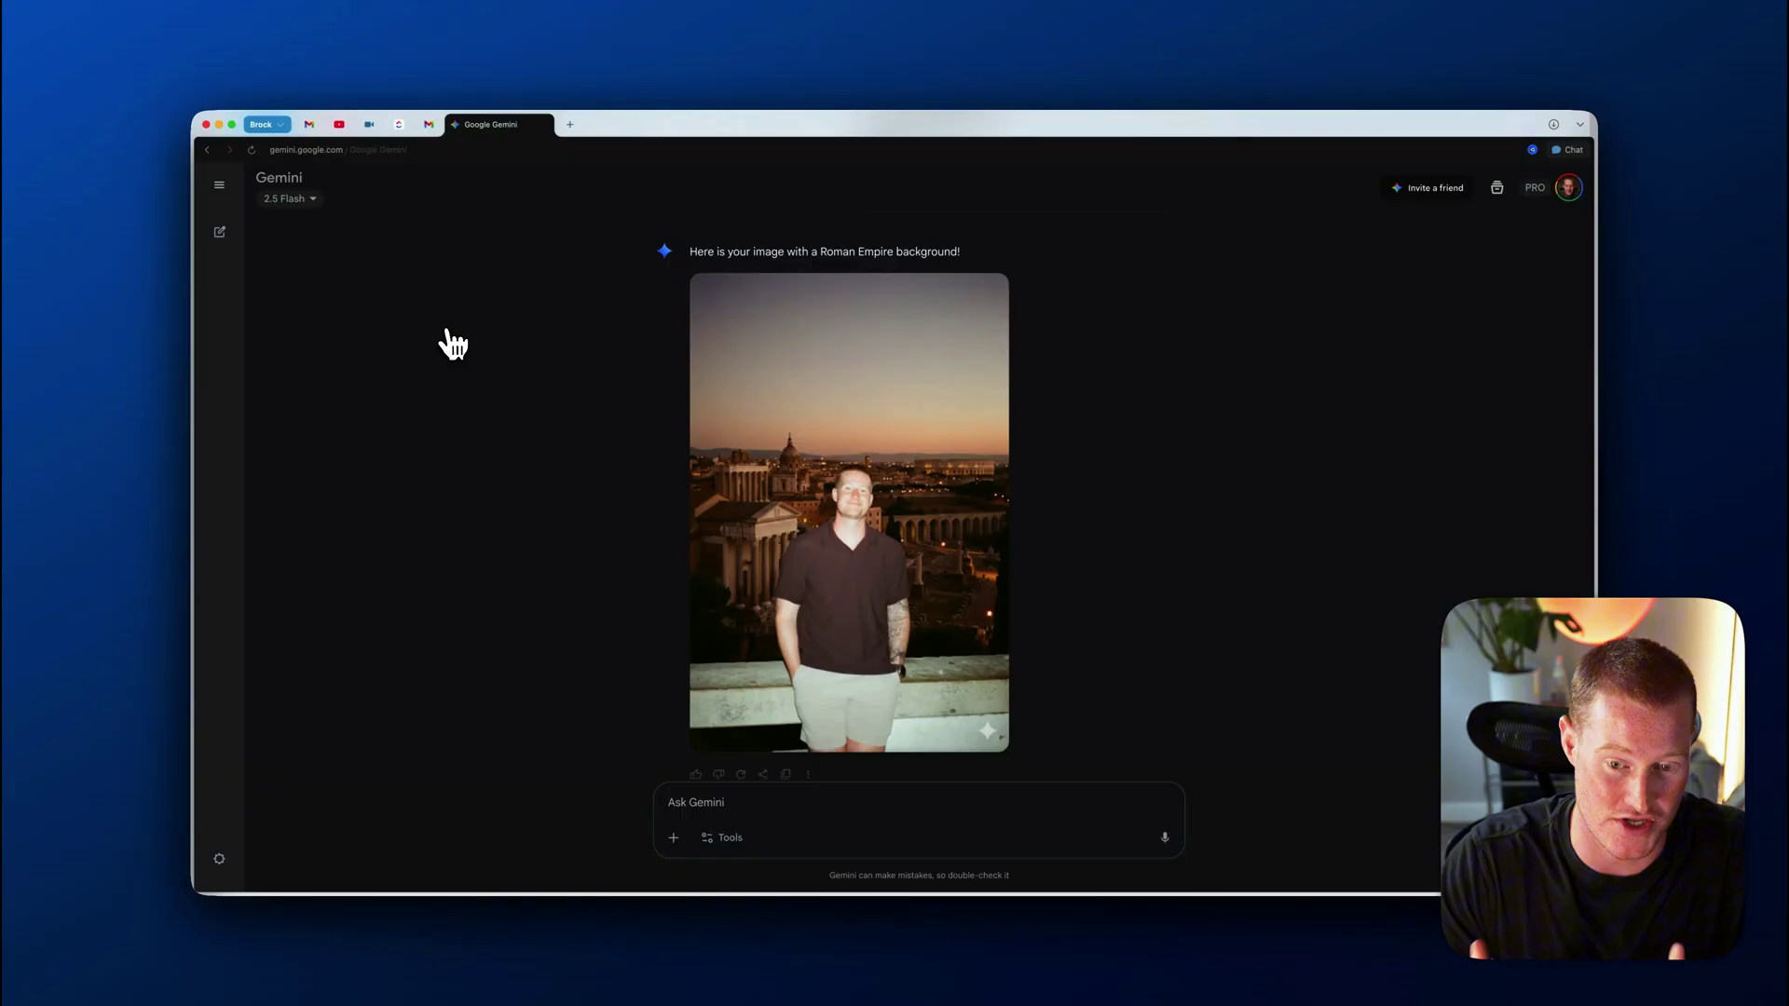
{"action": "left_click", "coordinate": [803, 438]}
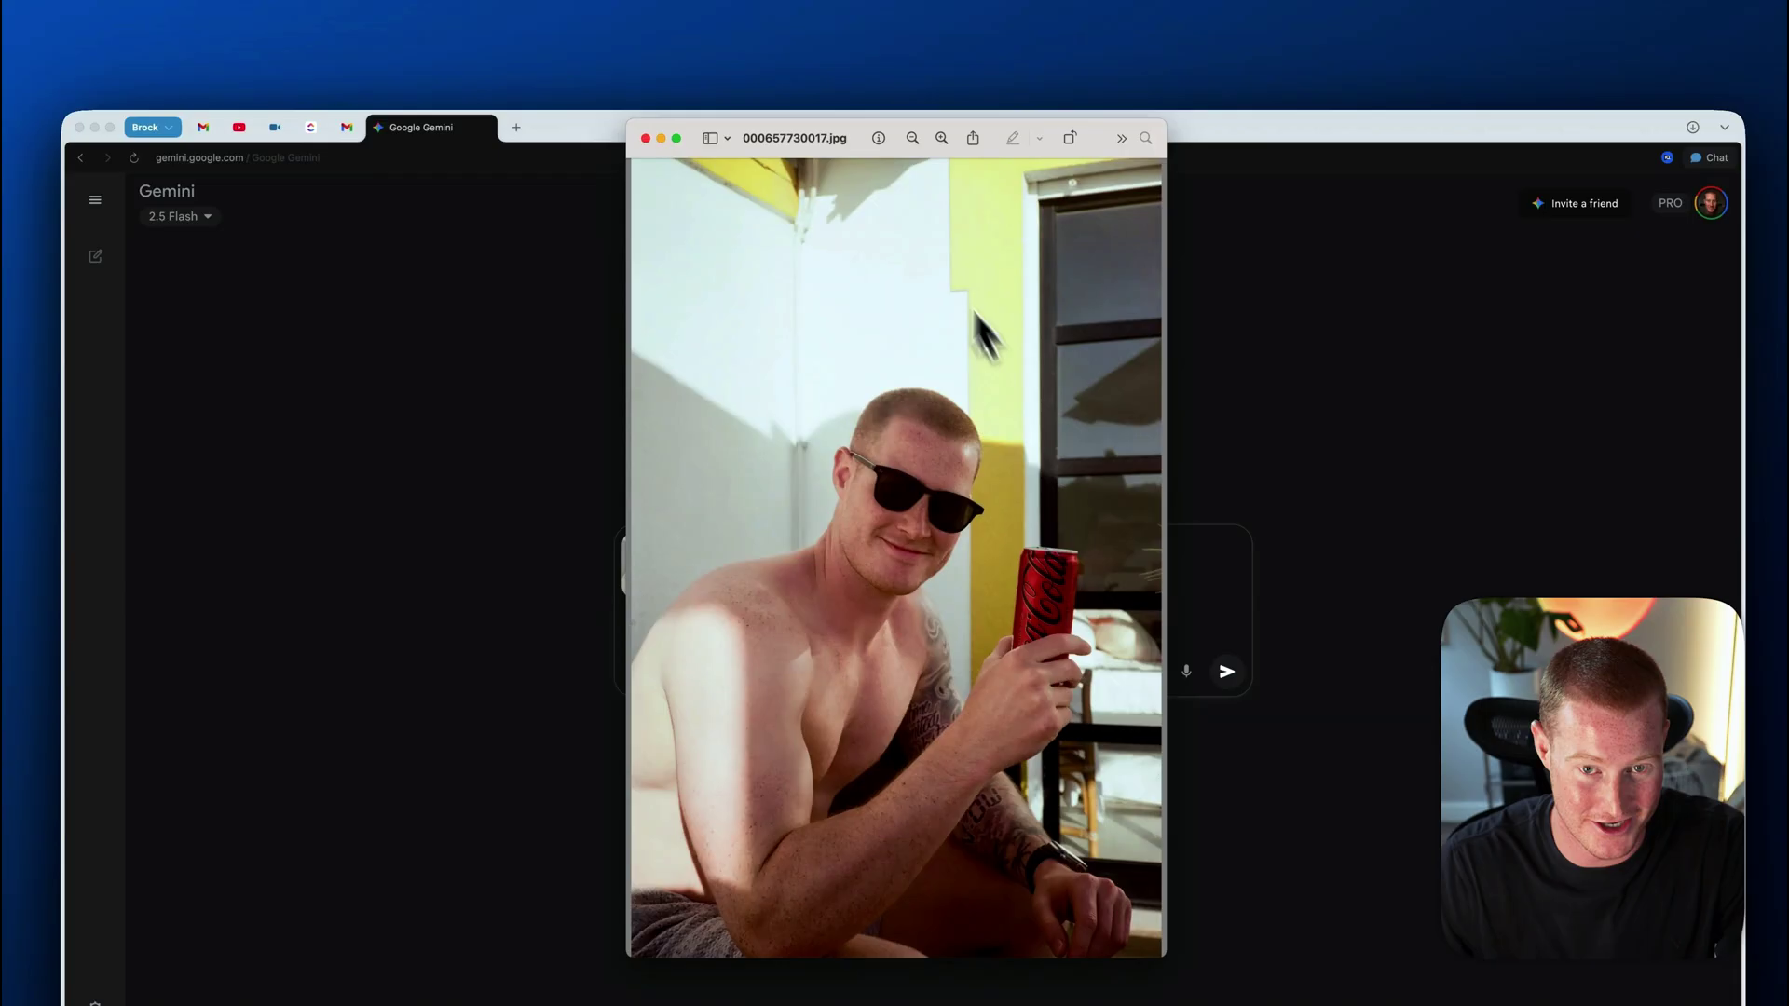
Compare the original sunglasses photo with the edited diet Pepsi version in the viewer.
{"action": "left_click", "coordinate": [645, 138]}
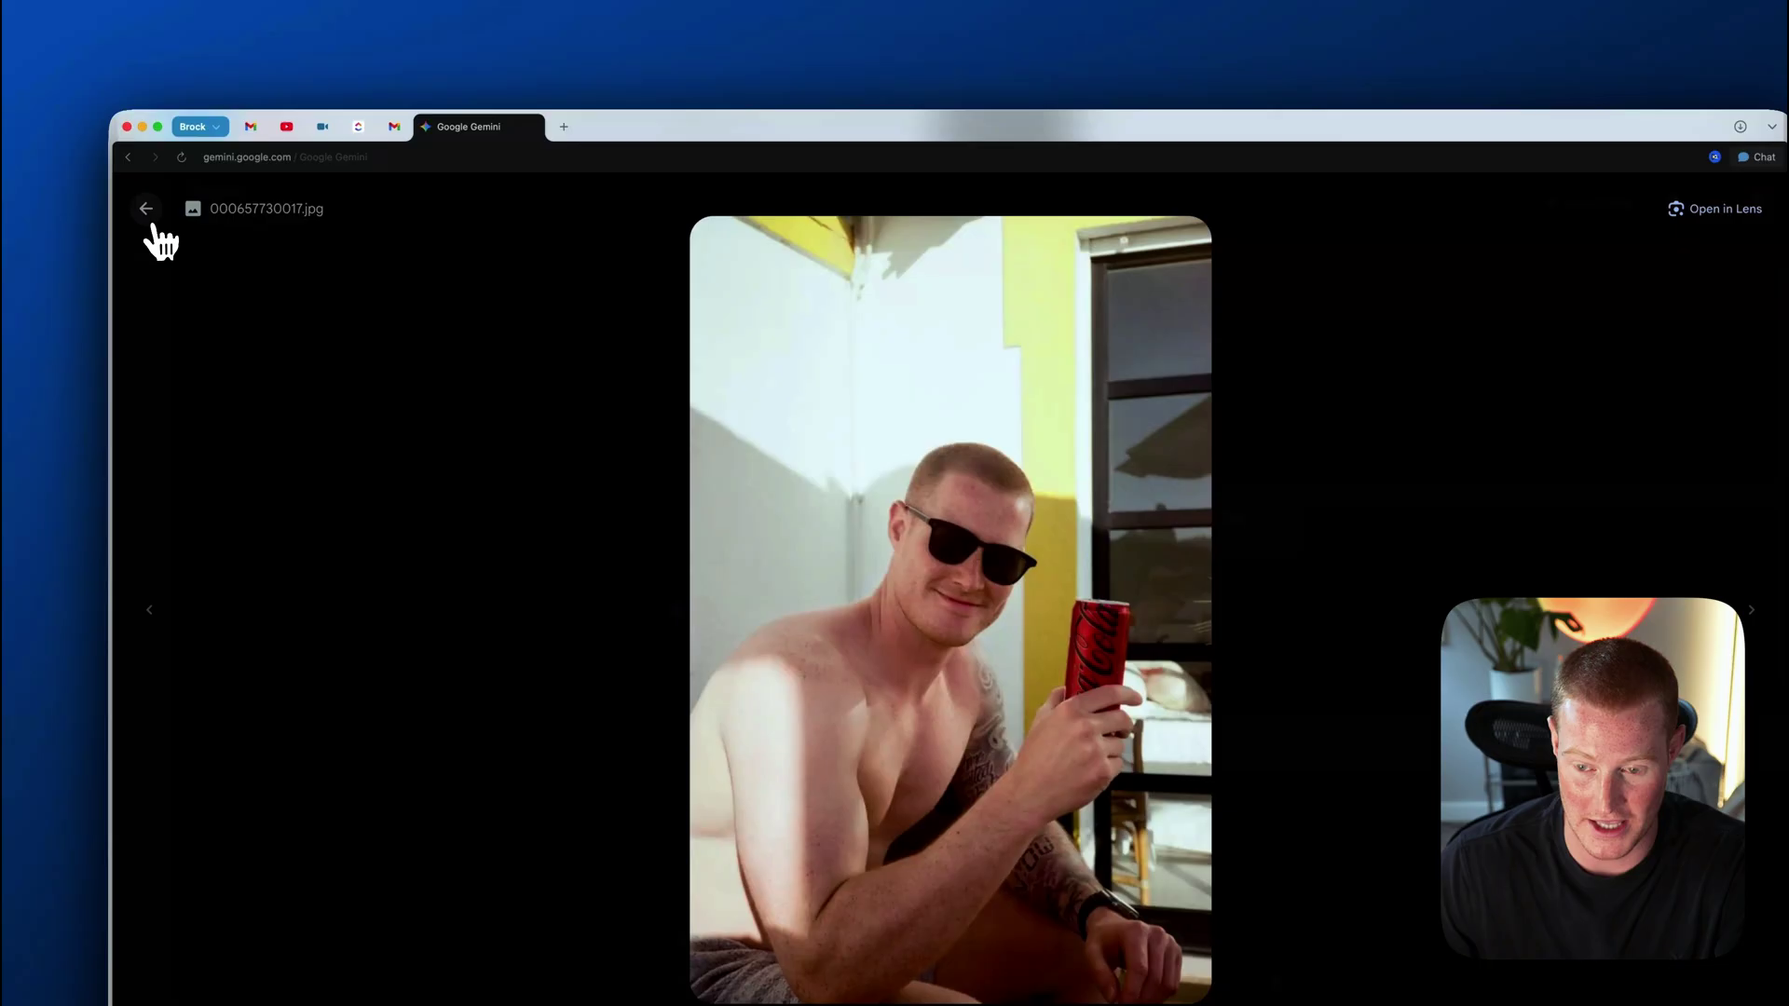
{"action": "left_click", "coordinate": [148, 210]}
{"action": "left_click", "coordinate": [986, 549]}
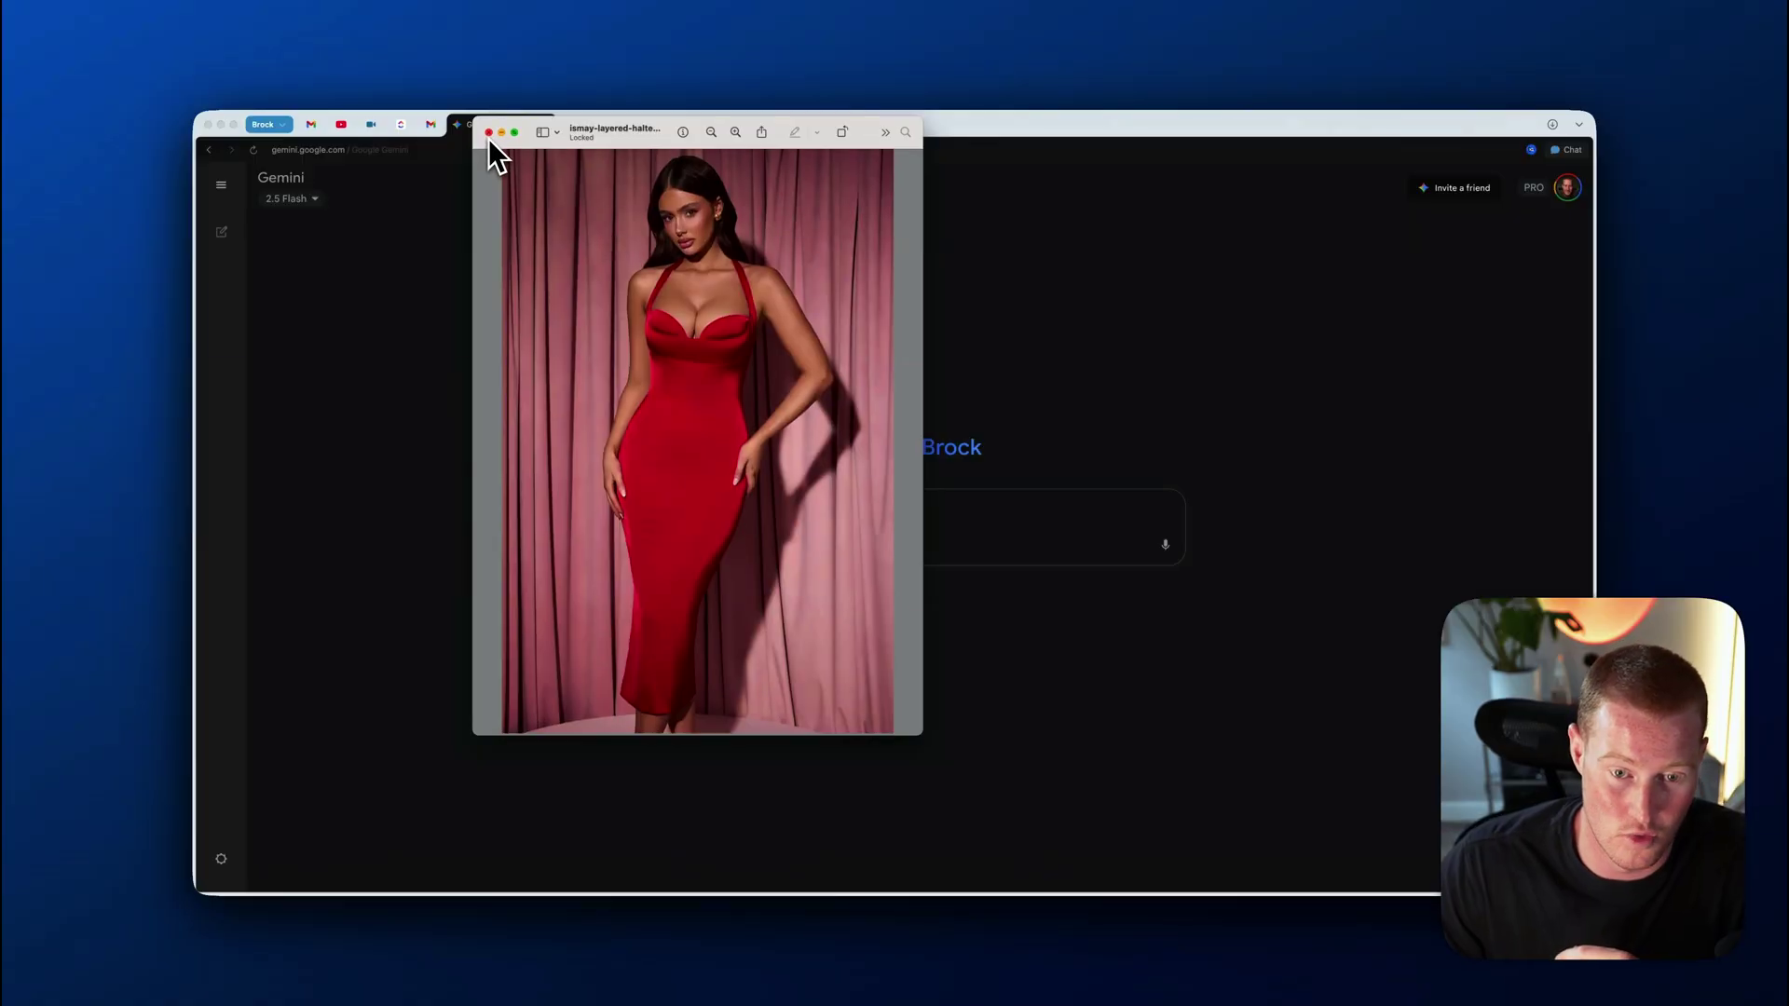
Attach the red-dress photo and the blue-dress image to the prompt.
{"action": "left_click", "coordinate": [488, 132]}
{"action": "left_click_drag", "start_coordinate": [940, 248], "coordinate": [843, 530]}
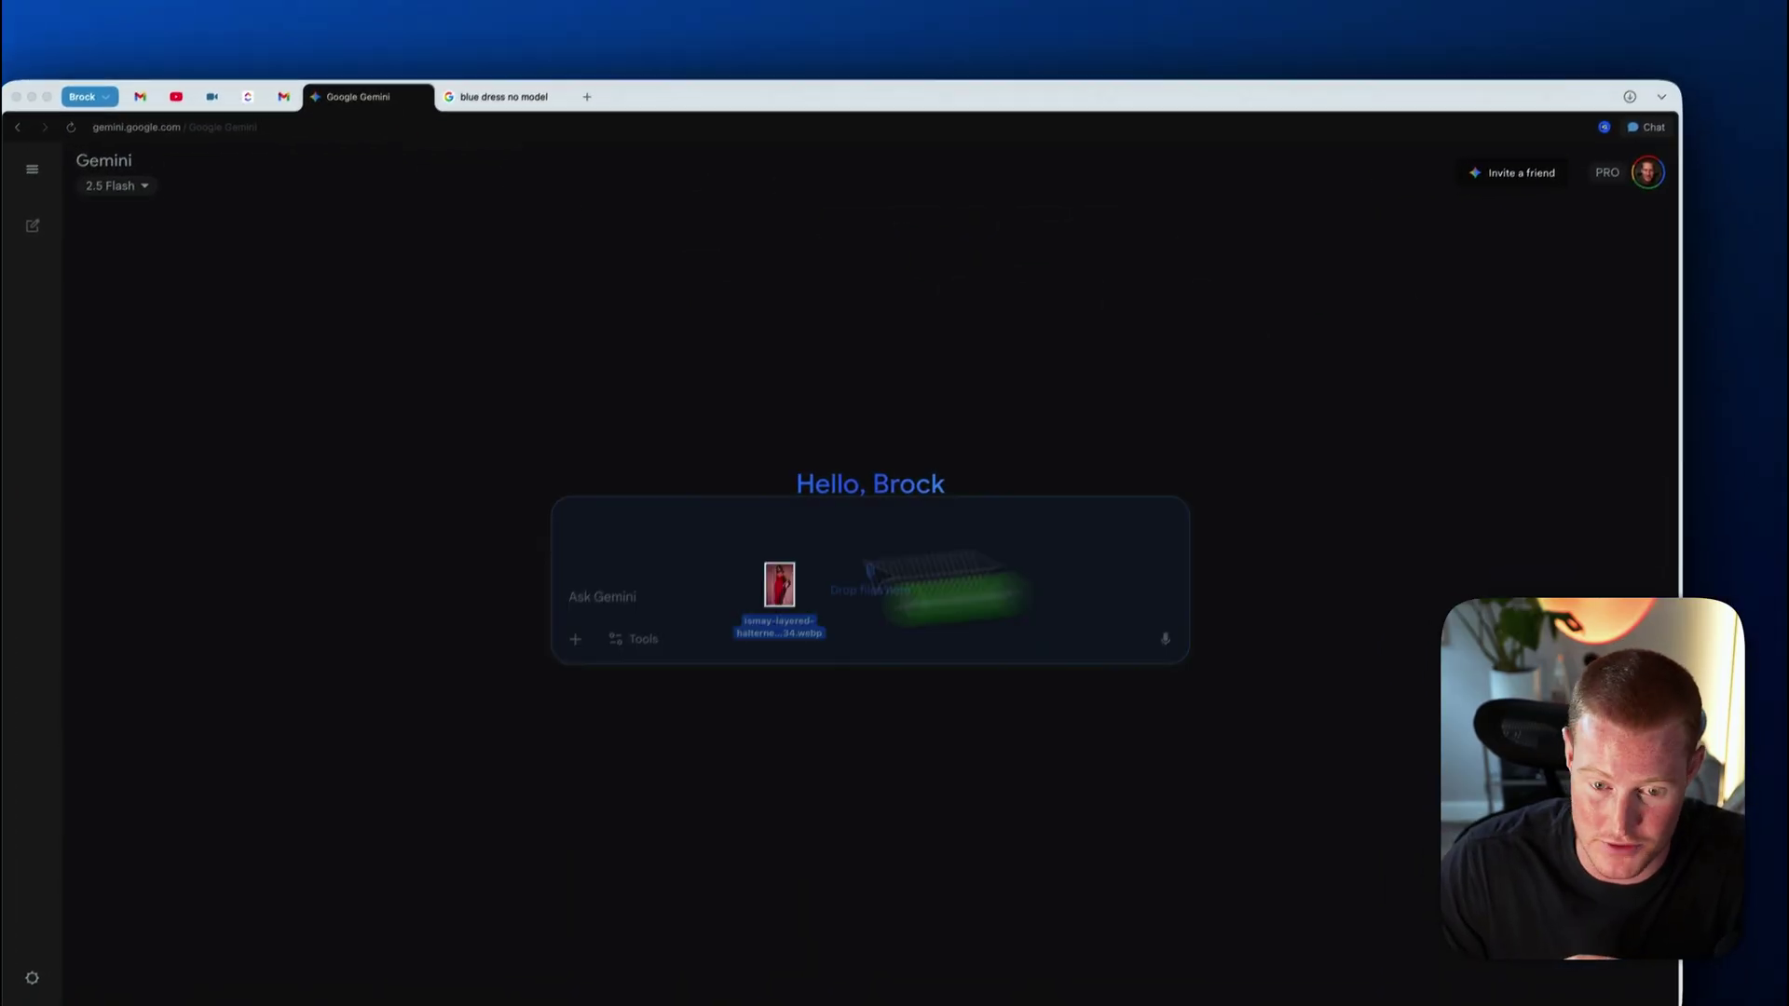
{"action": "left_click_drag", "start_coordinate": [778, 584], "coordinate": [779, 584]}
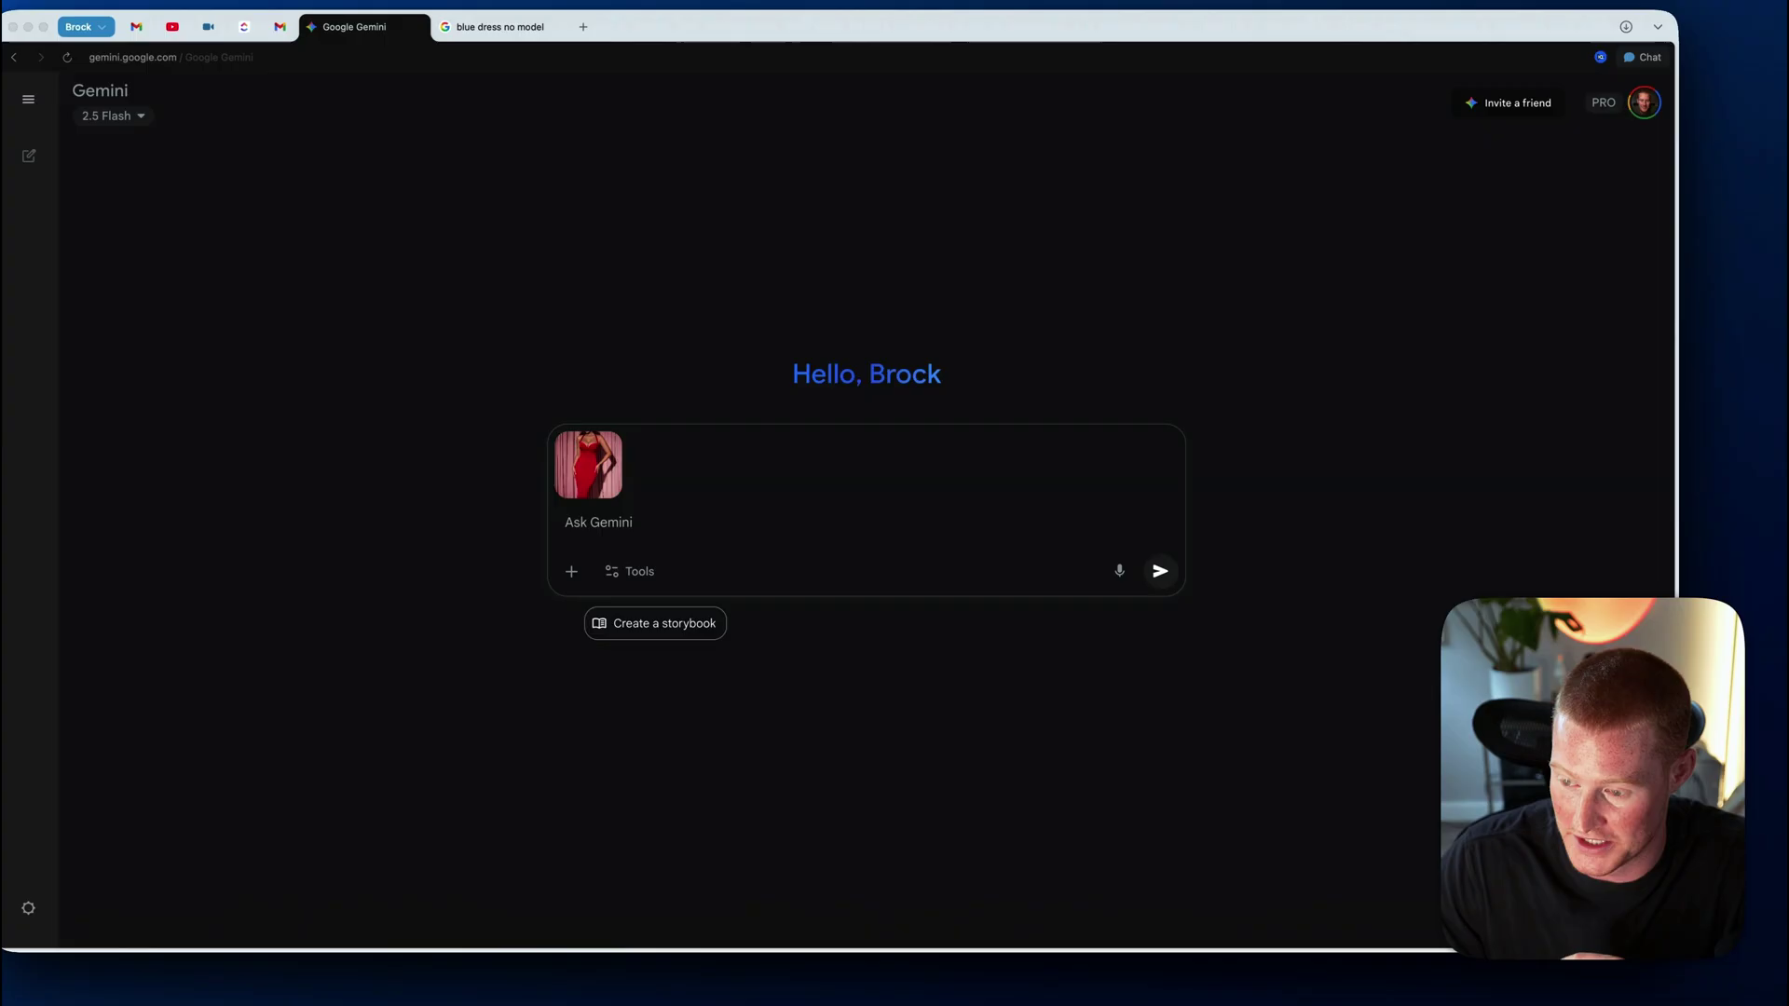
{"action": "key", "text": "super+Tab"}
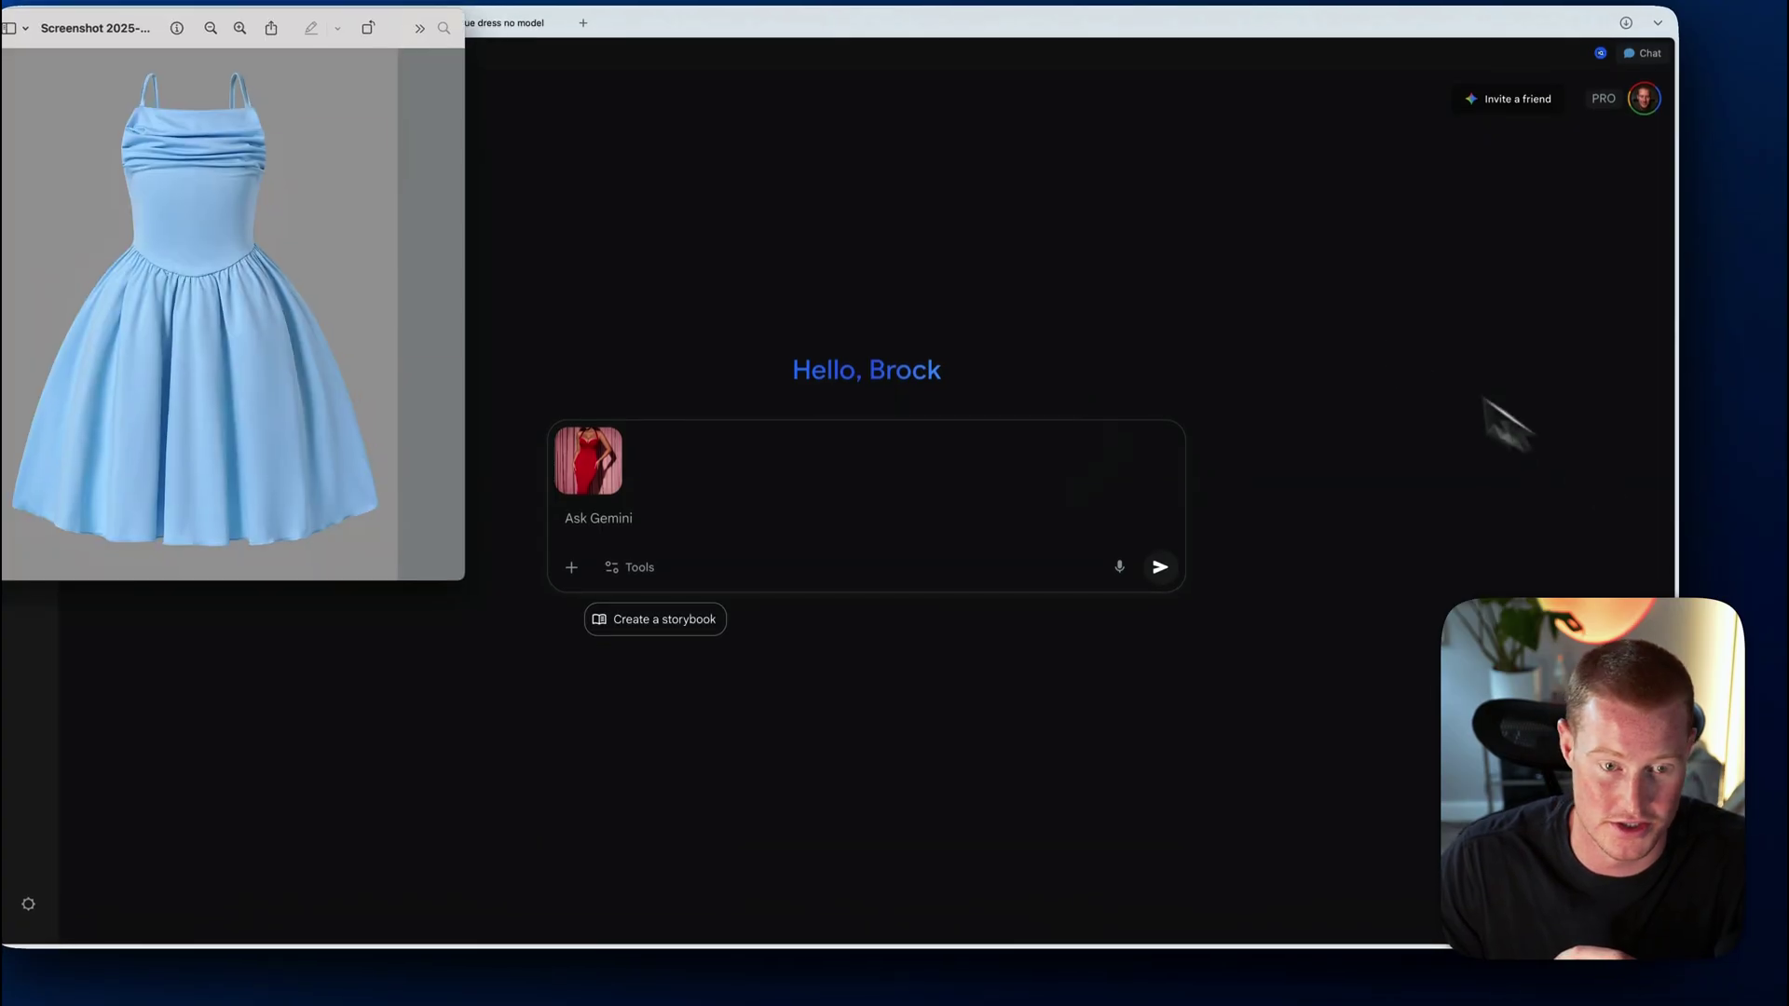
{"action": "left_click", "coordinate": [100, 122]}
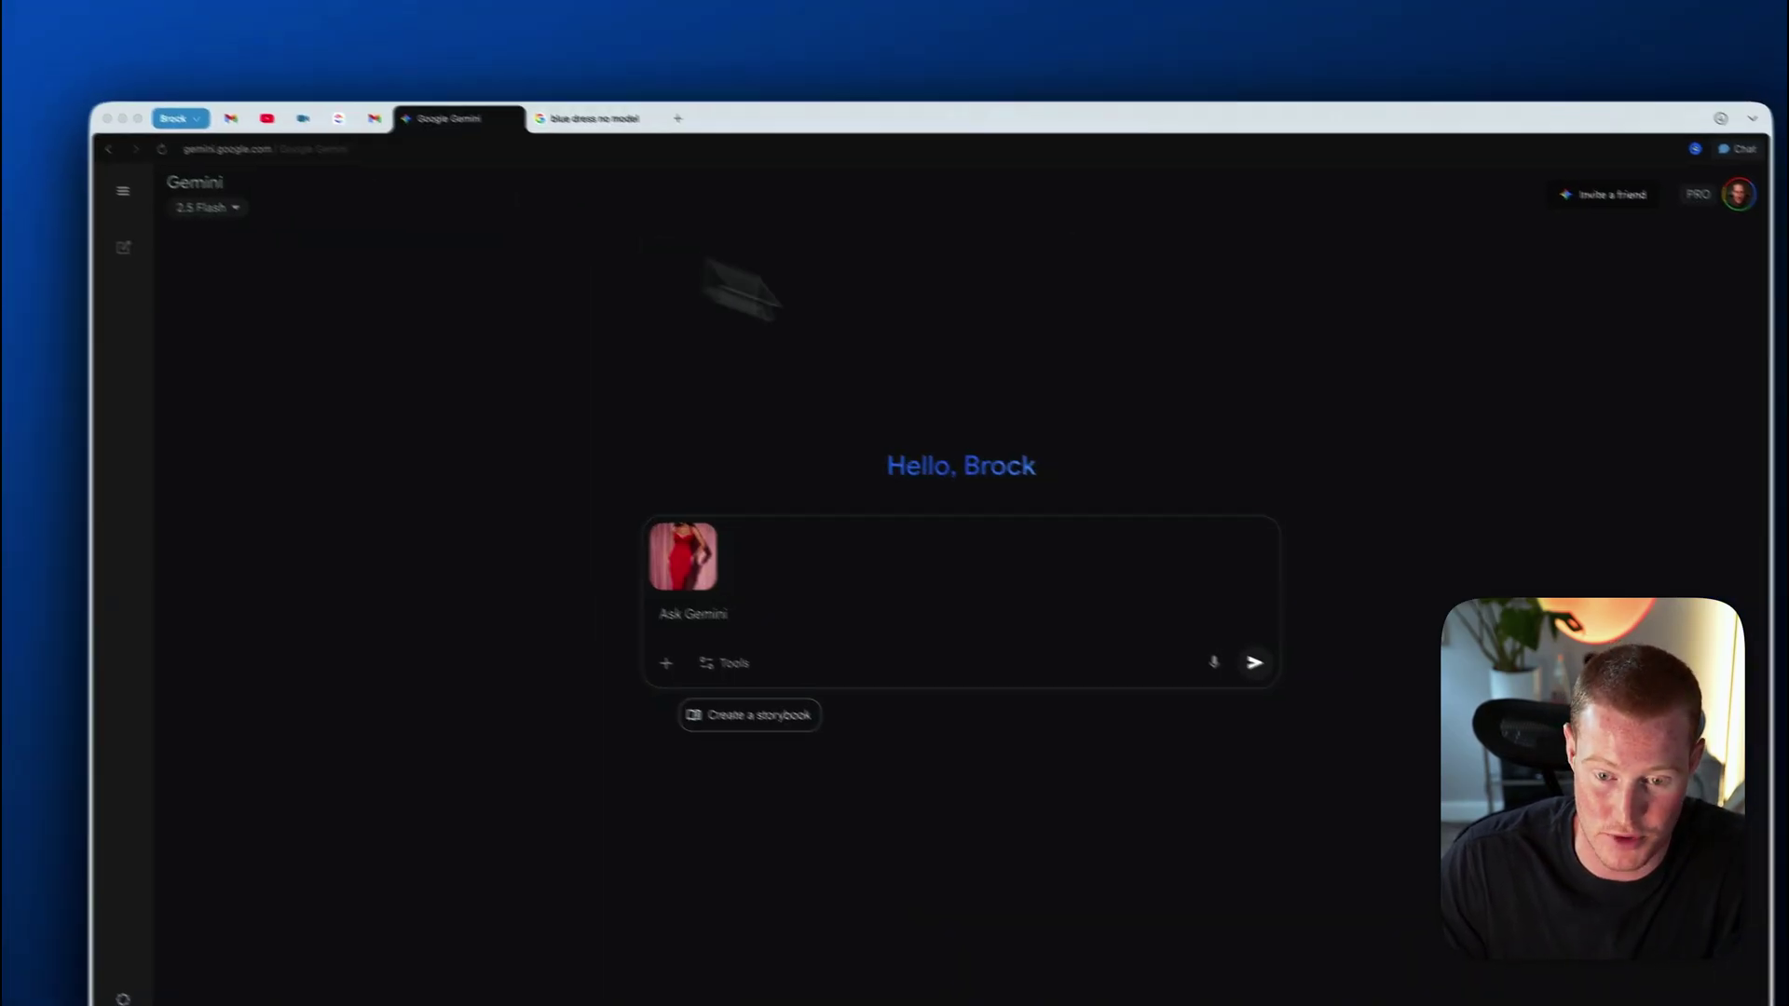
{"action": "key", "text": "super+v"}
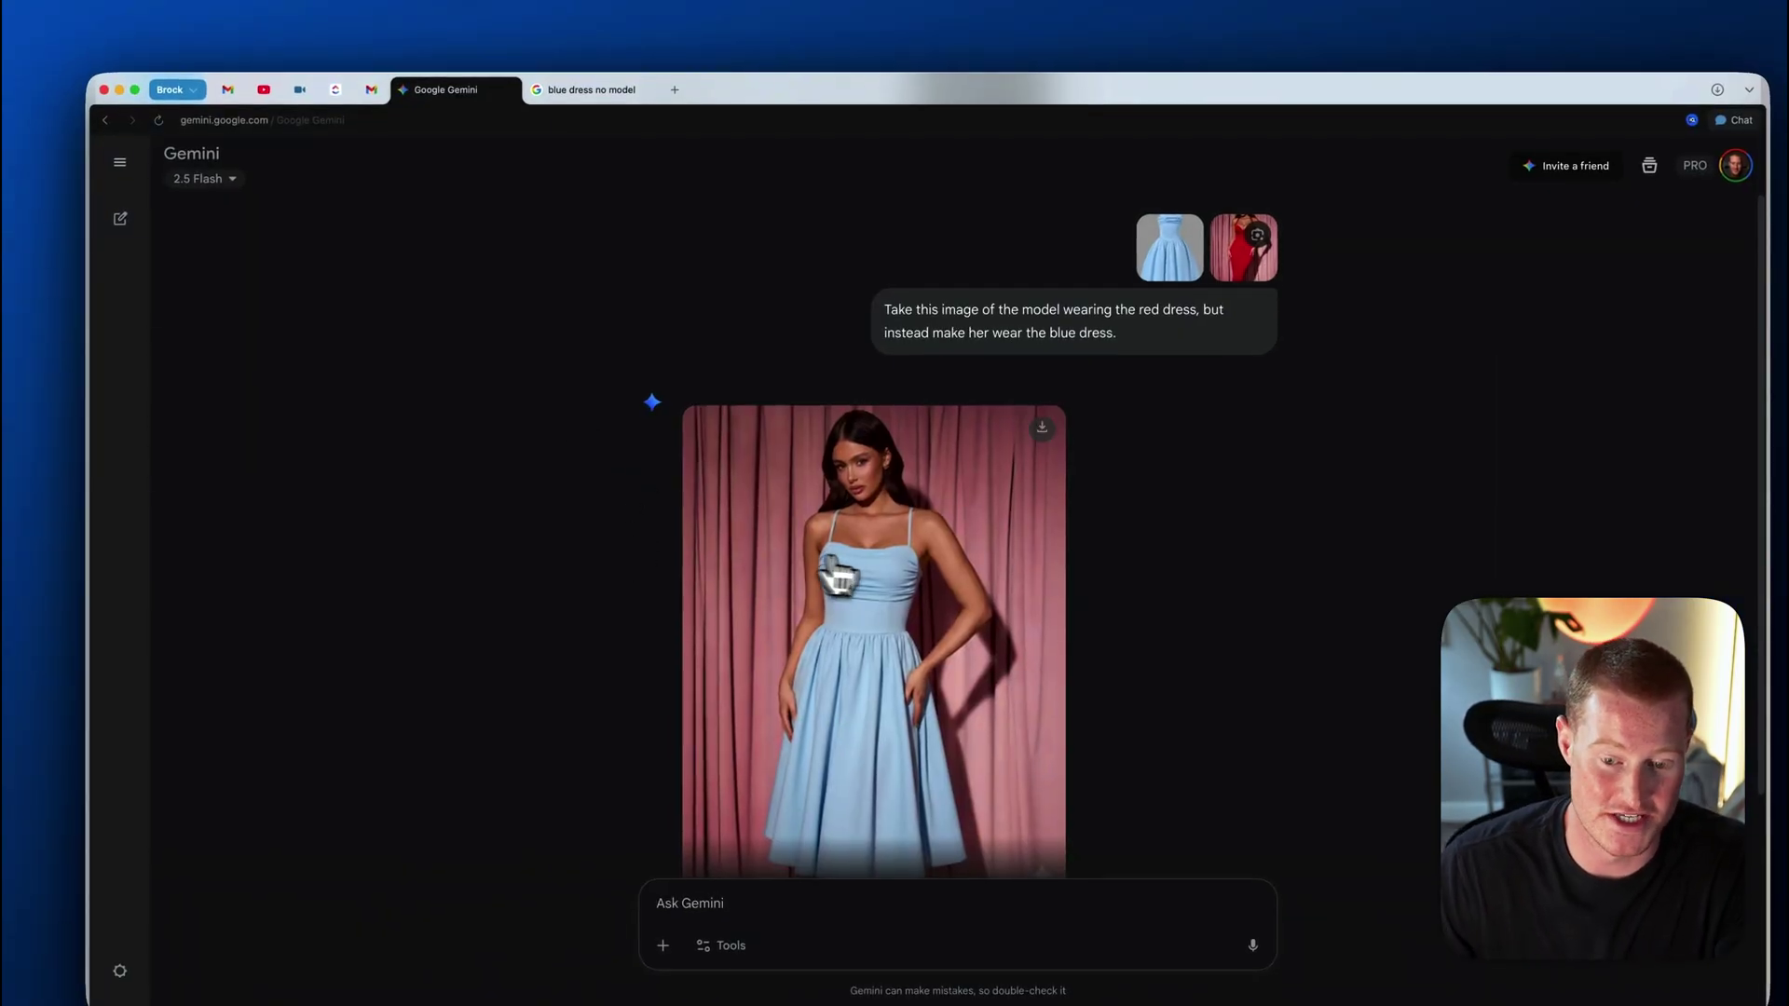
Download the full-size blue-dress result and open the downloaded file.
{"action": "scroll", "coordinate": [875, 570], "scroll_direction": "down", "scroll_amount": 2}
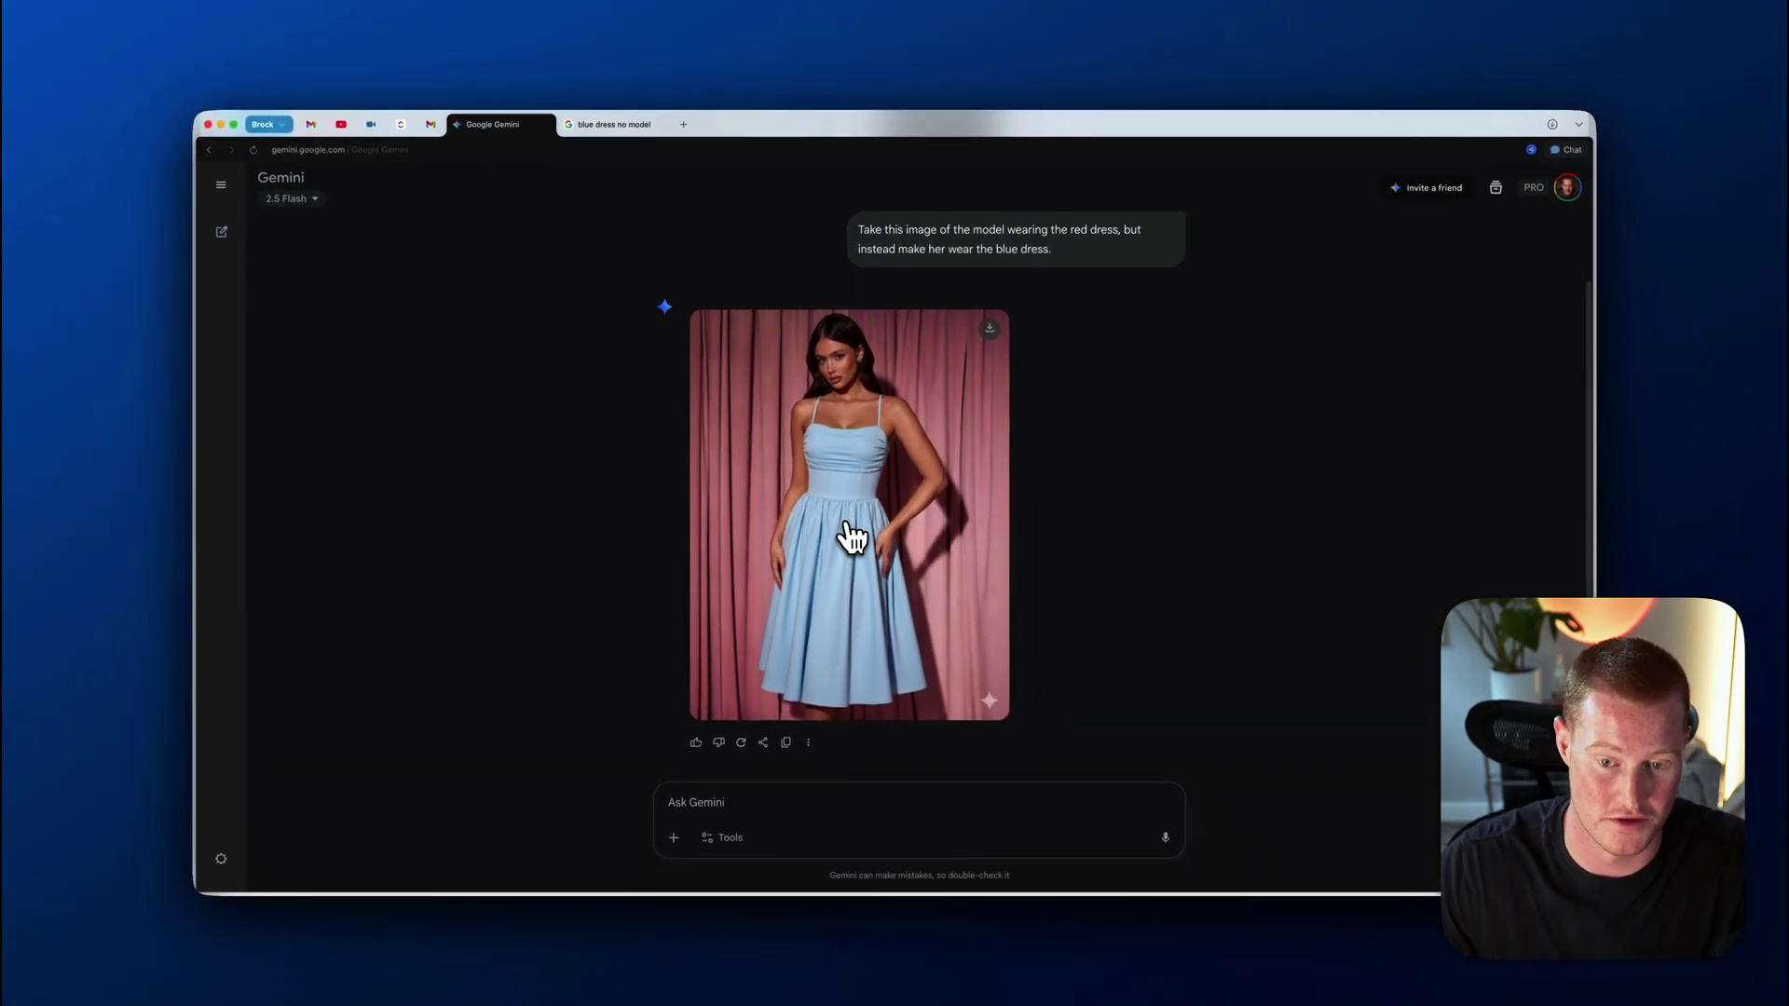
{"action": "left_click", "coordinate": [989, 328]}
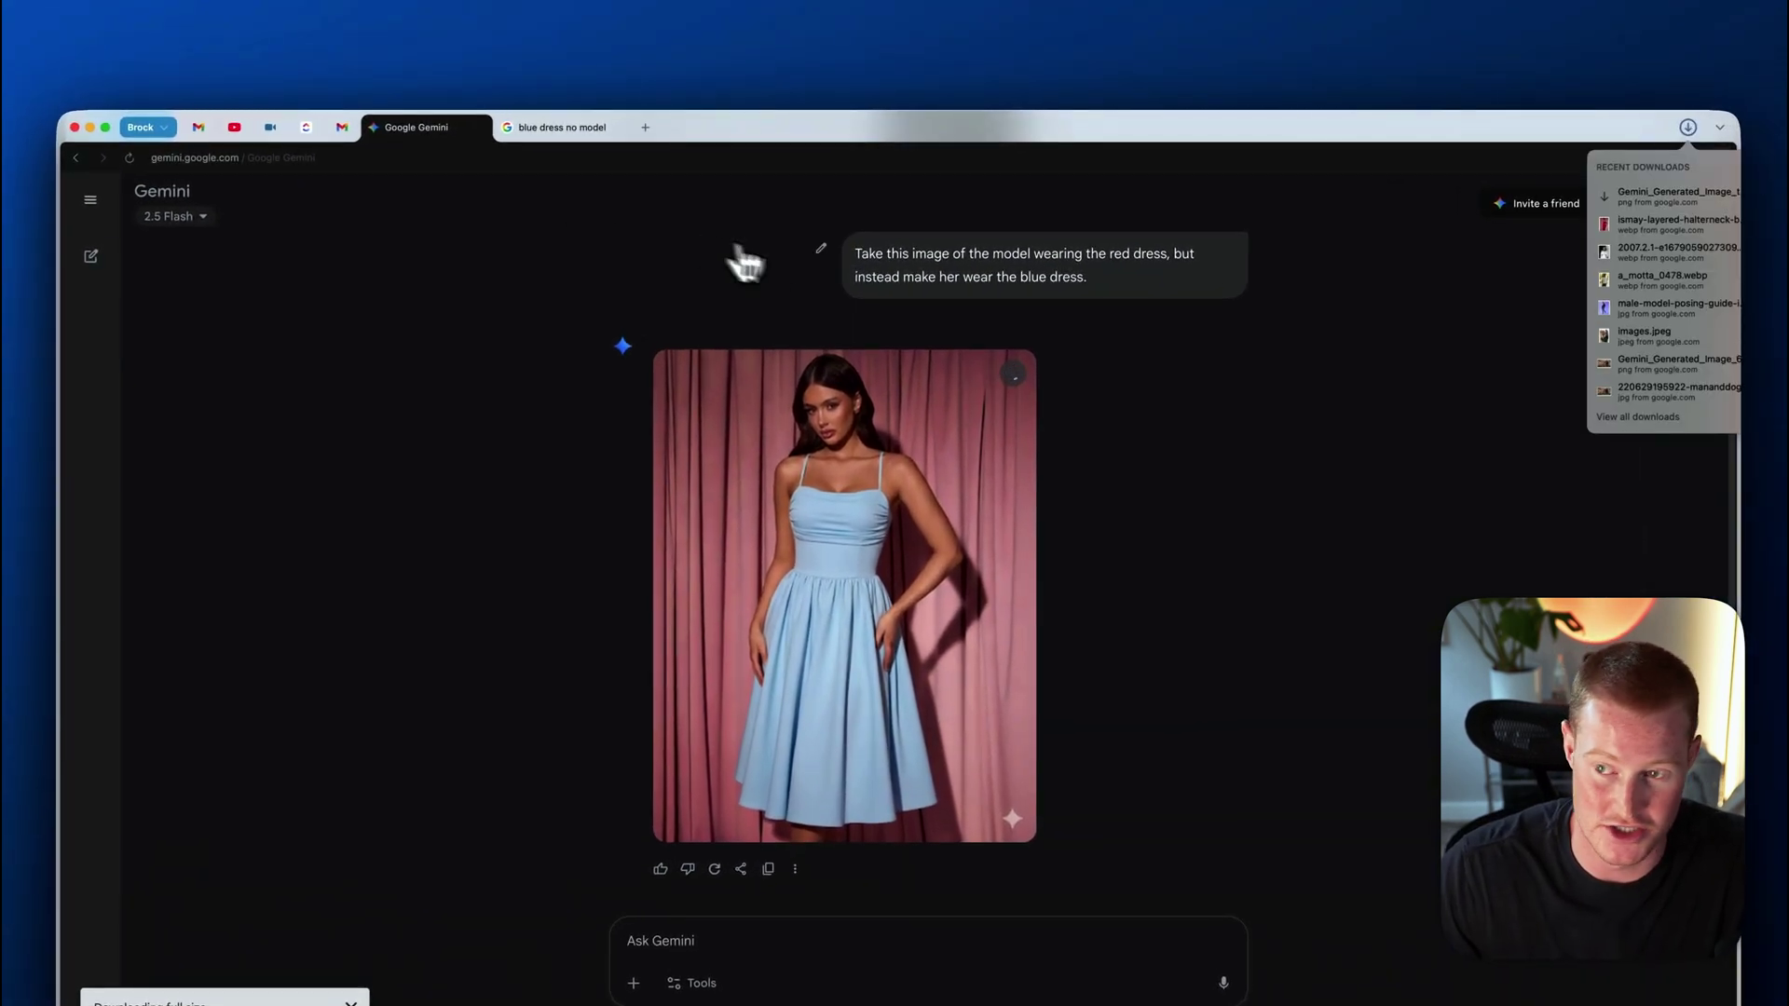
{"action": "left_click", "coordinate": [1648, 196]}
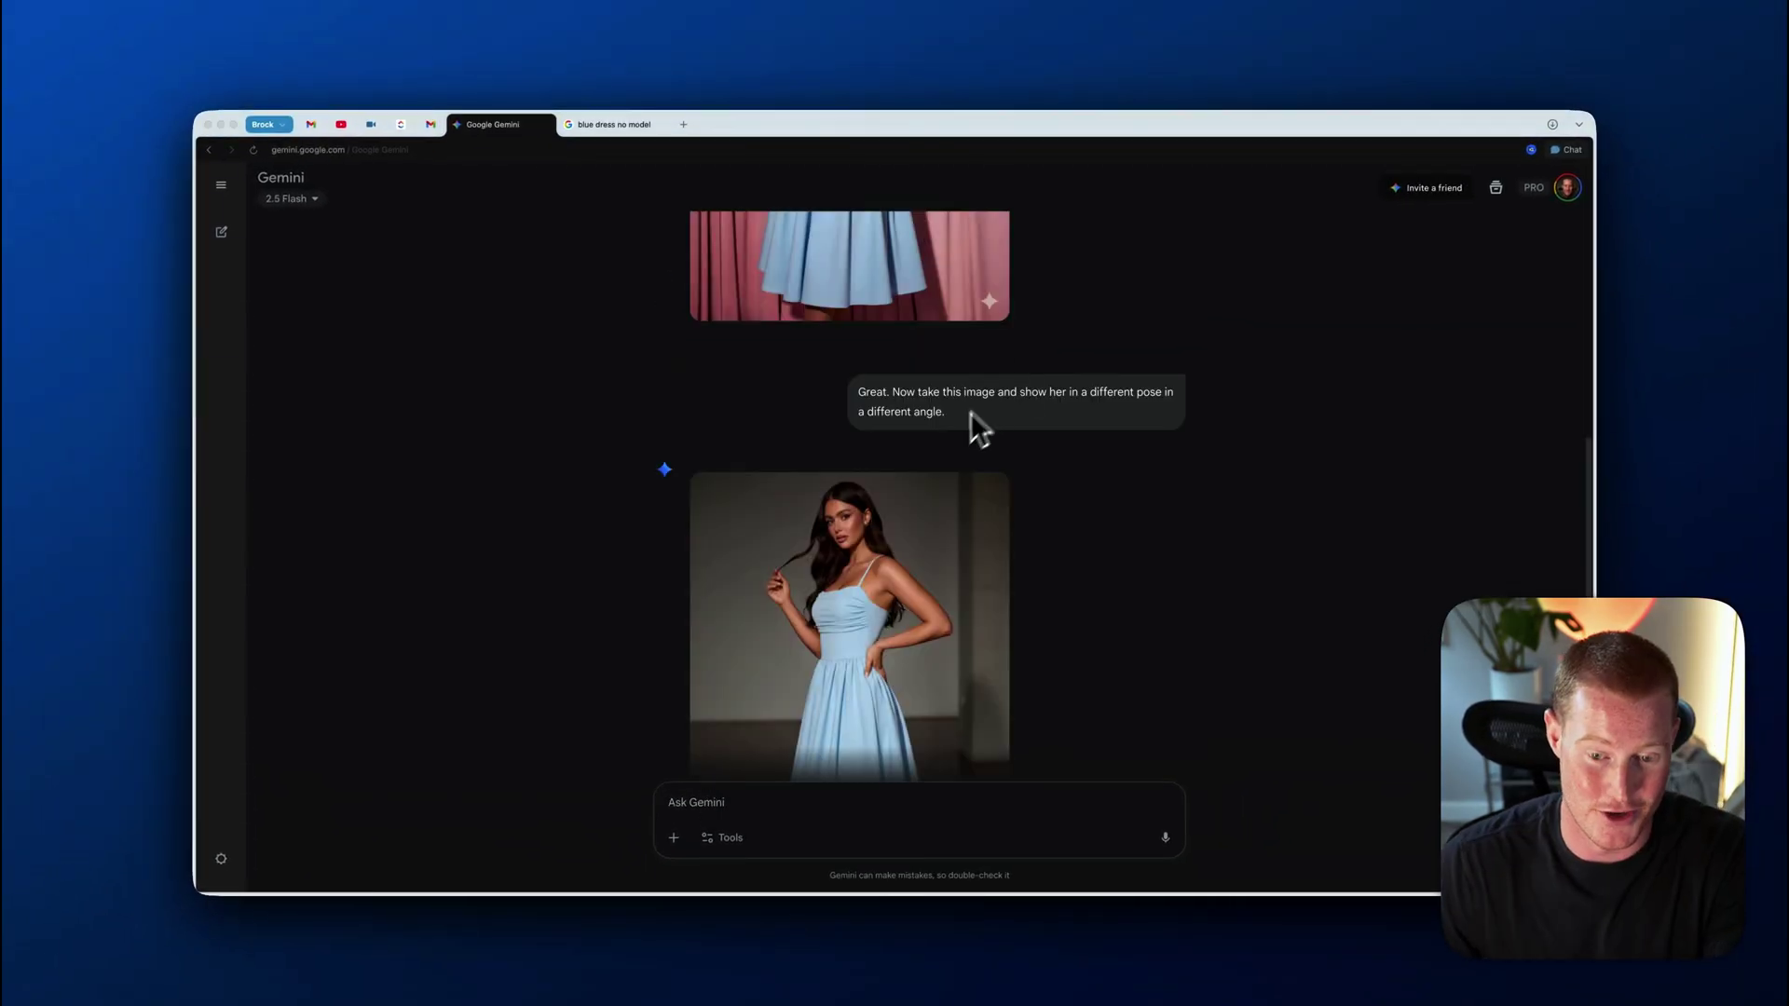
Scroll the chat to compare the new-pose image and the light red background version.
{"action": "scroll", "coordinate": [970, 411], "scroll_direction": "down", "scroll_amount": 3}
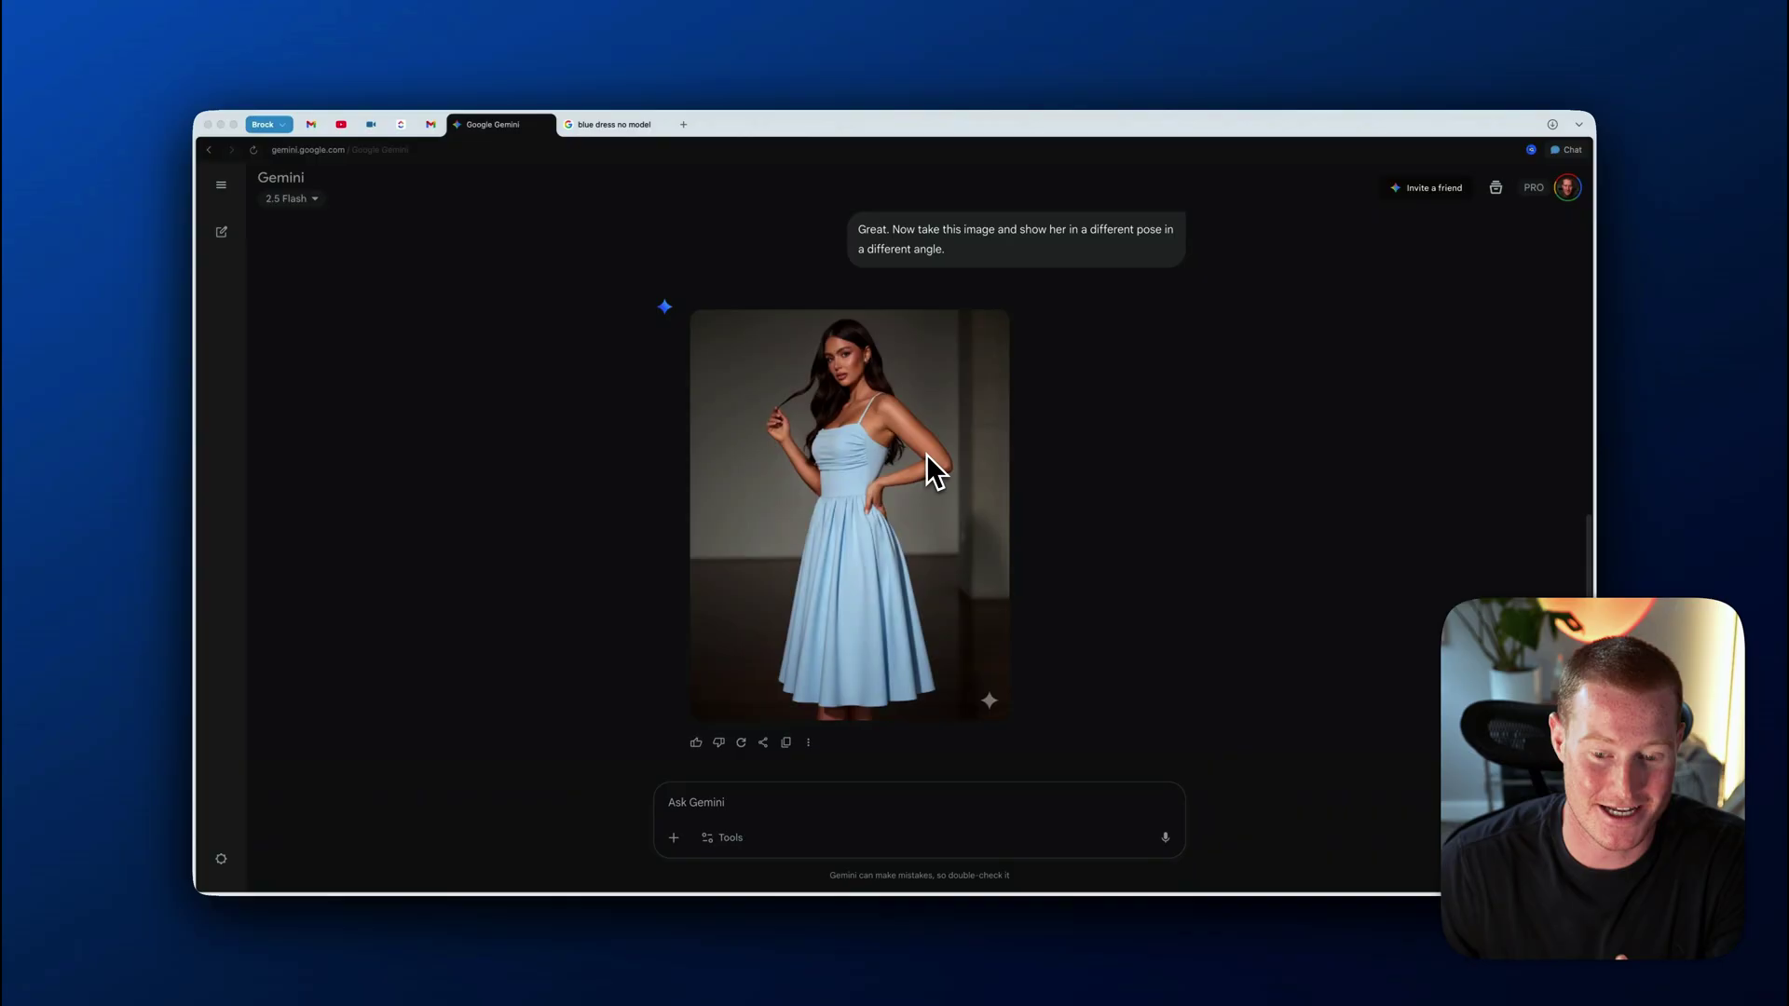
{"action": "scroll", "coordinate": [926, 455], "scroll_direction": "up", "scroll_amount": 5}
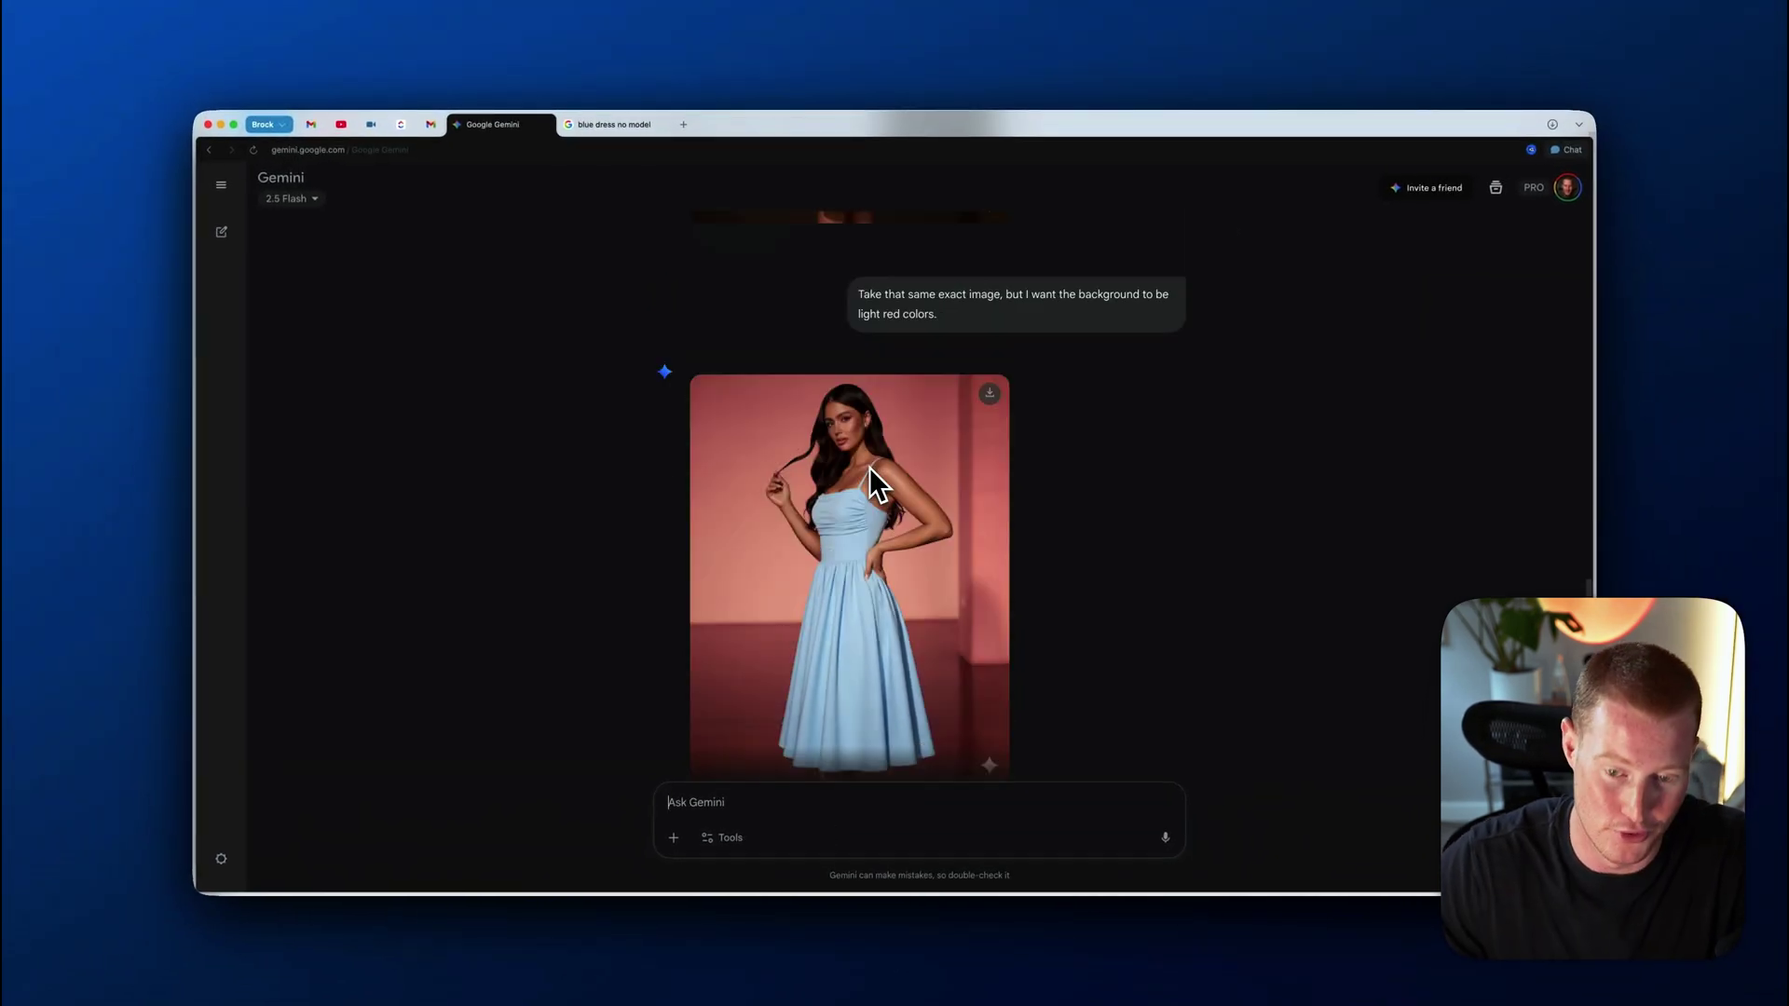
{"action": "scroll", "coordinate": [866, 467], "scroll_direction": "down", "scroll_amount": 1}
{"action": "scroll", "coordinate": [1067, 498], "scroll_direction": "up", "scroll_amount": 5}
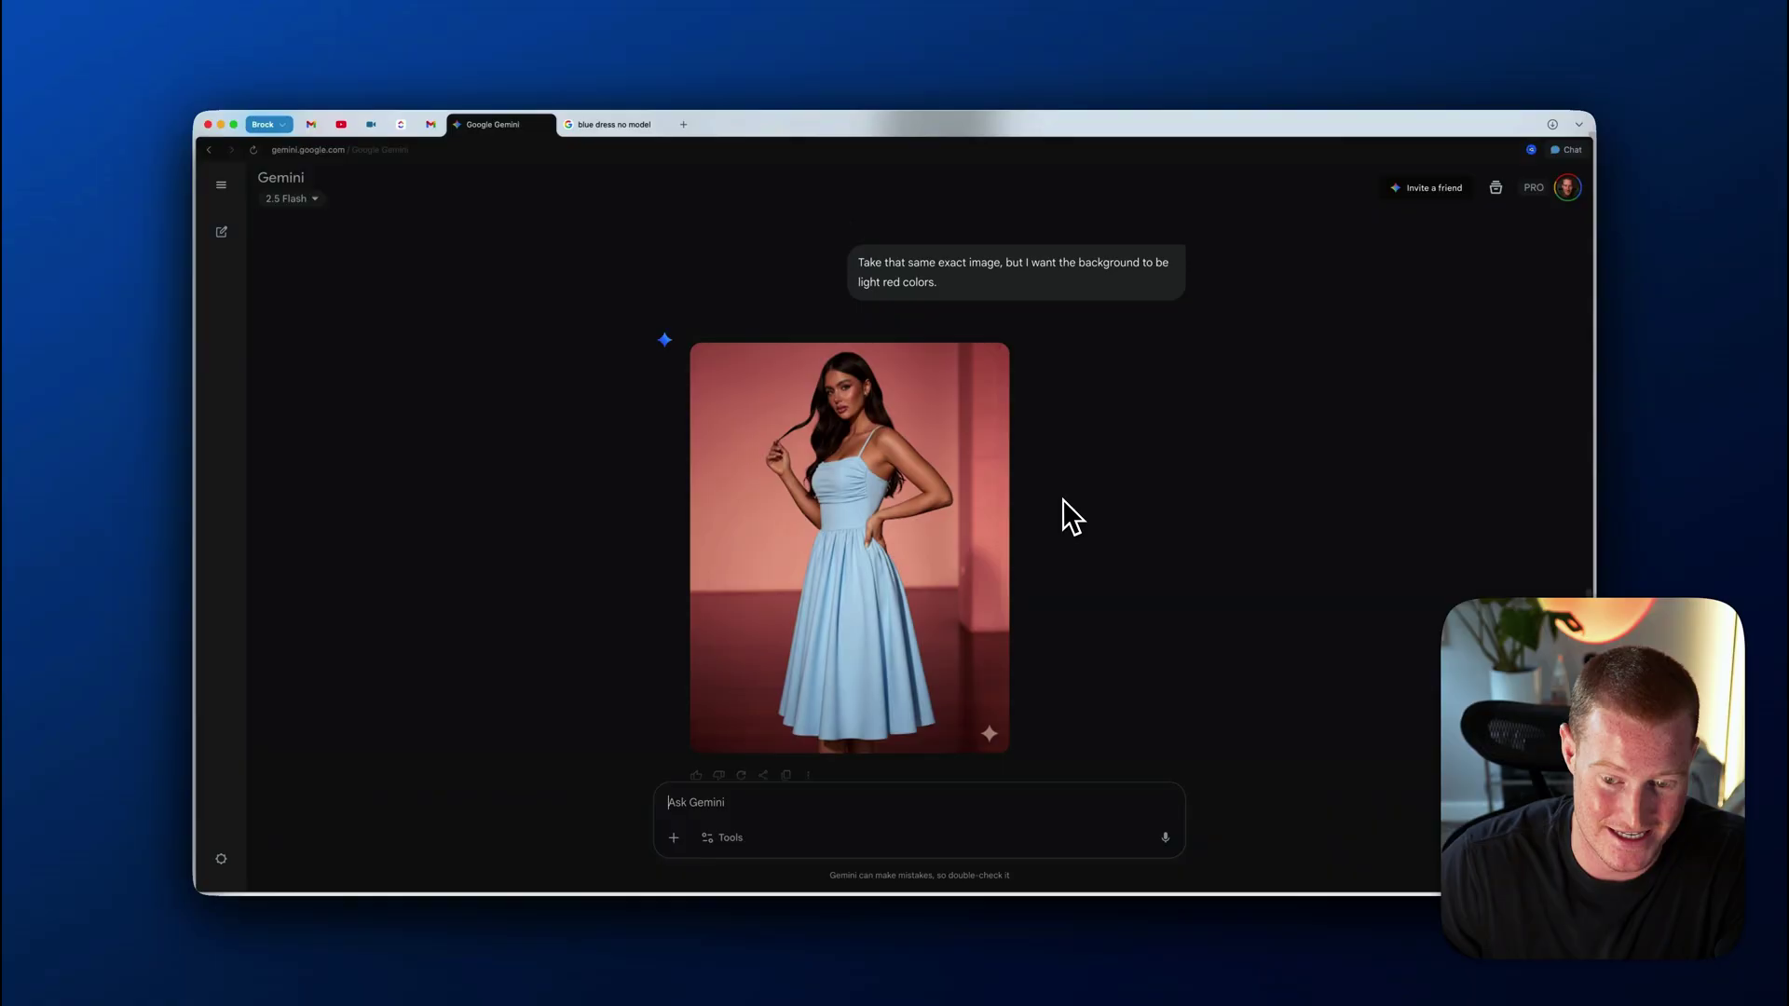
{"action": "scroll", "coordinate": [1059, 527], "scroll_direction": "up", "scroll_amount": 3}
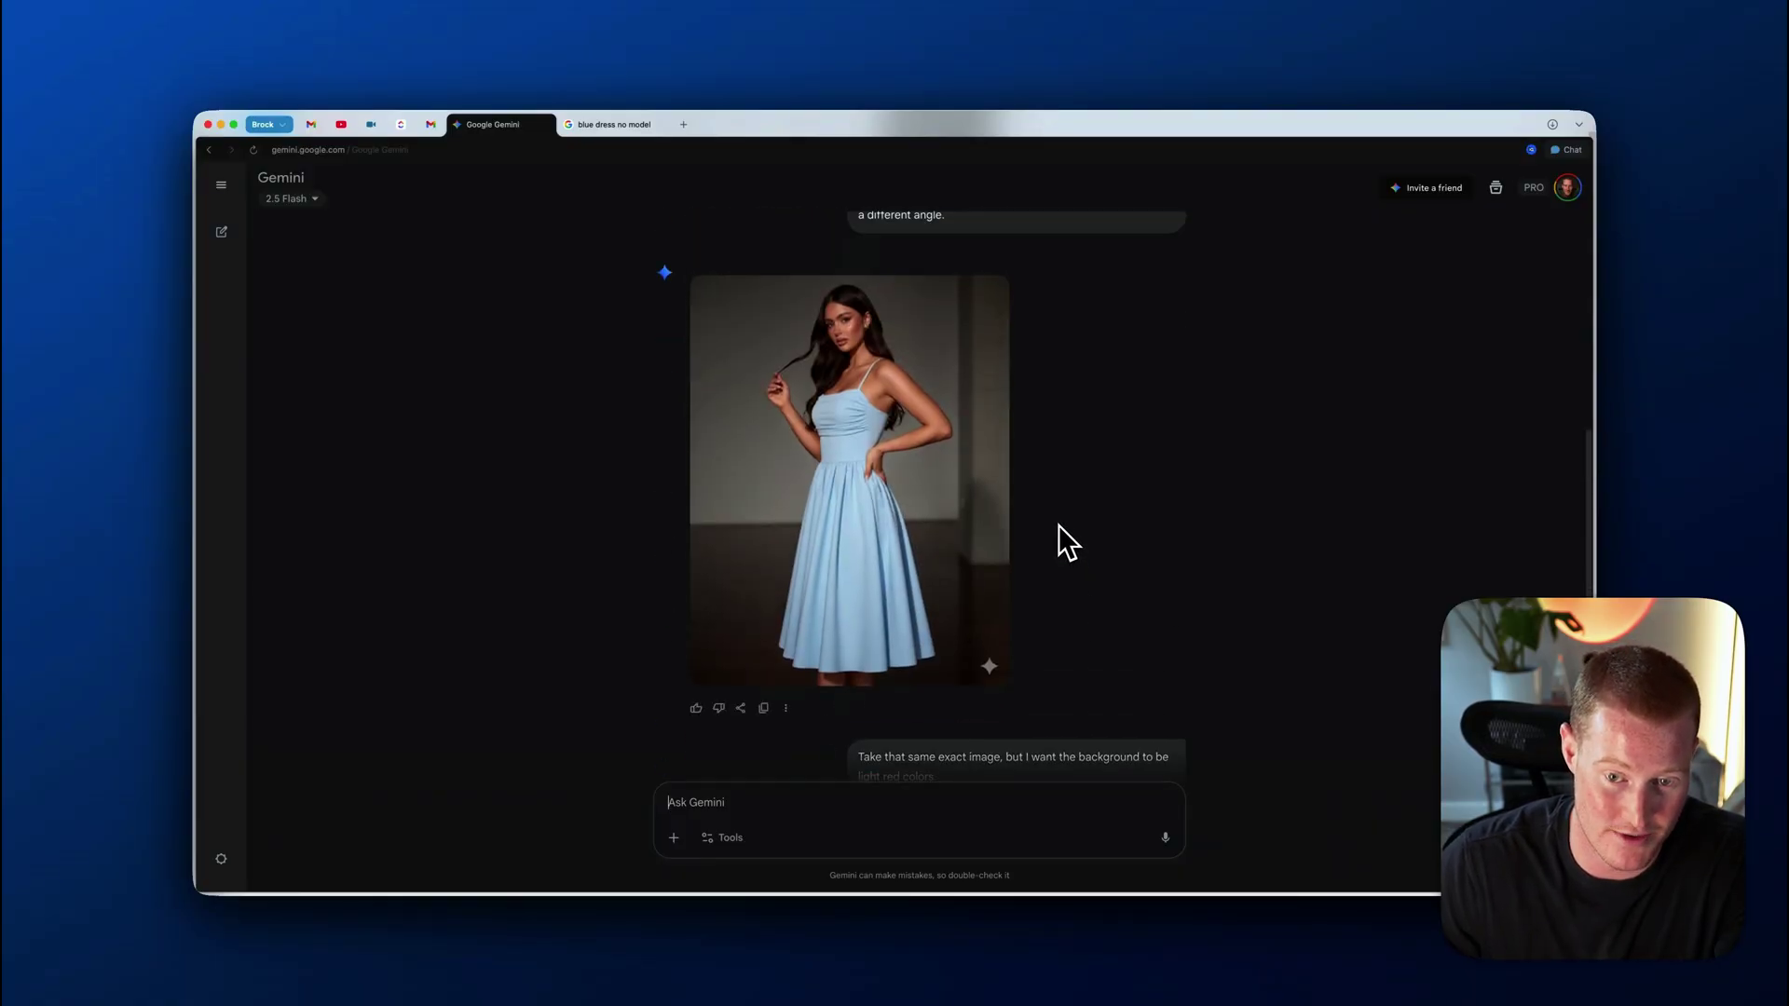
{"action": "scroll", "coordinate": [1058, 524], "scroll_direction": "down", "scroll_amount": 6}
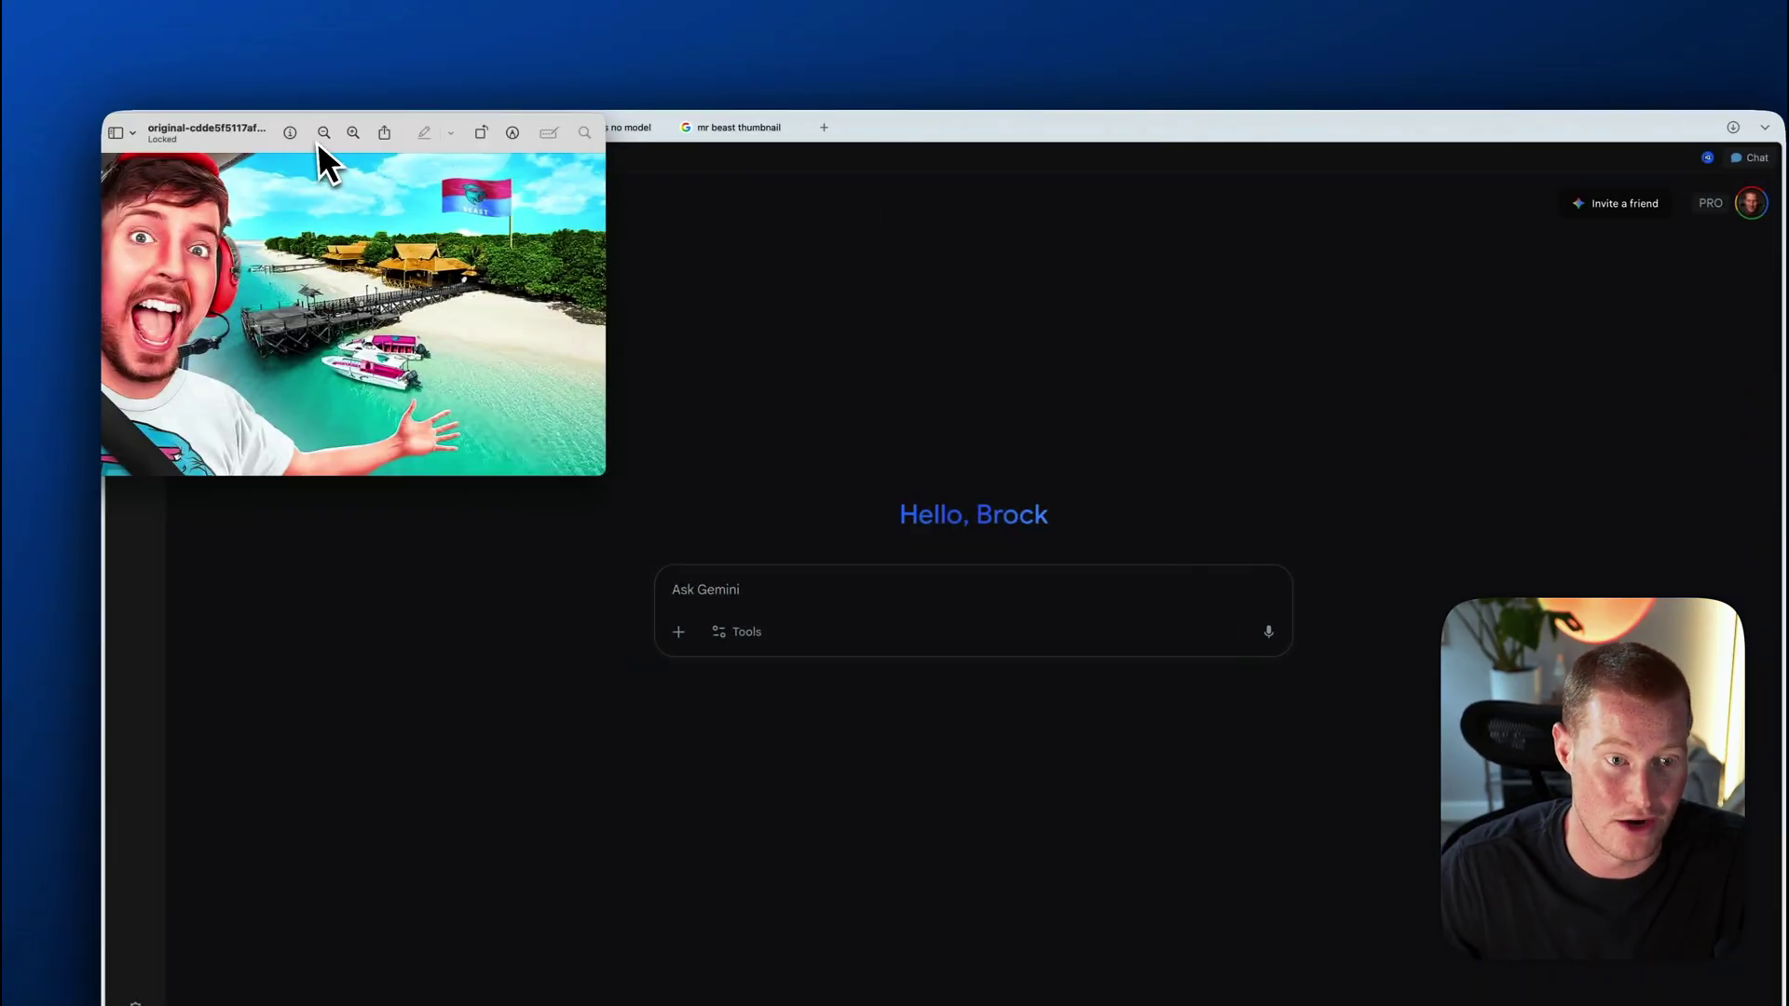
Attach the tropical-island thumbnail and user's photo, review the swapped thumbnail, and return to the prompt.
{"action": "left_click_drag", "start_coordinate": [319, 159], "coordinate": [684, 159]}
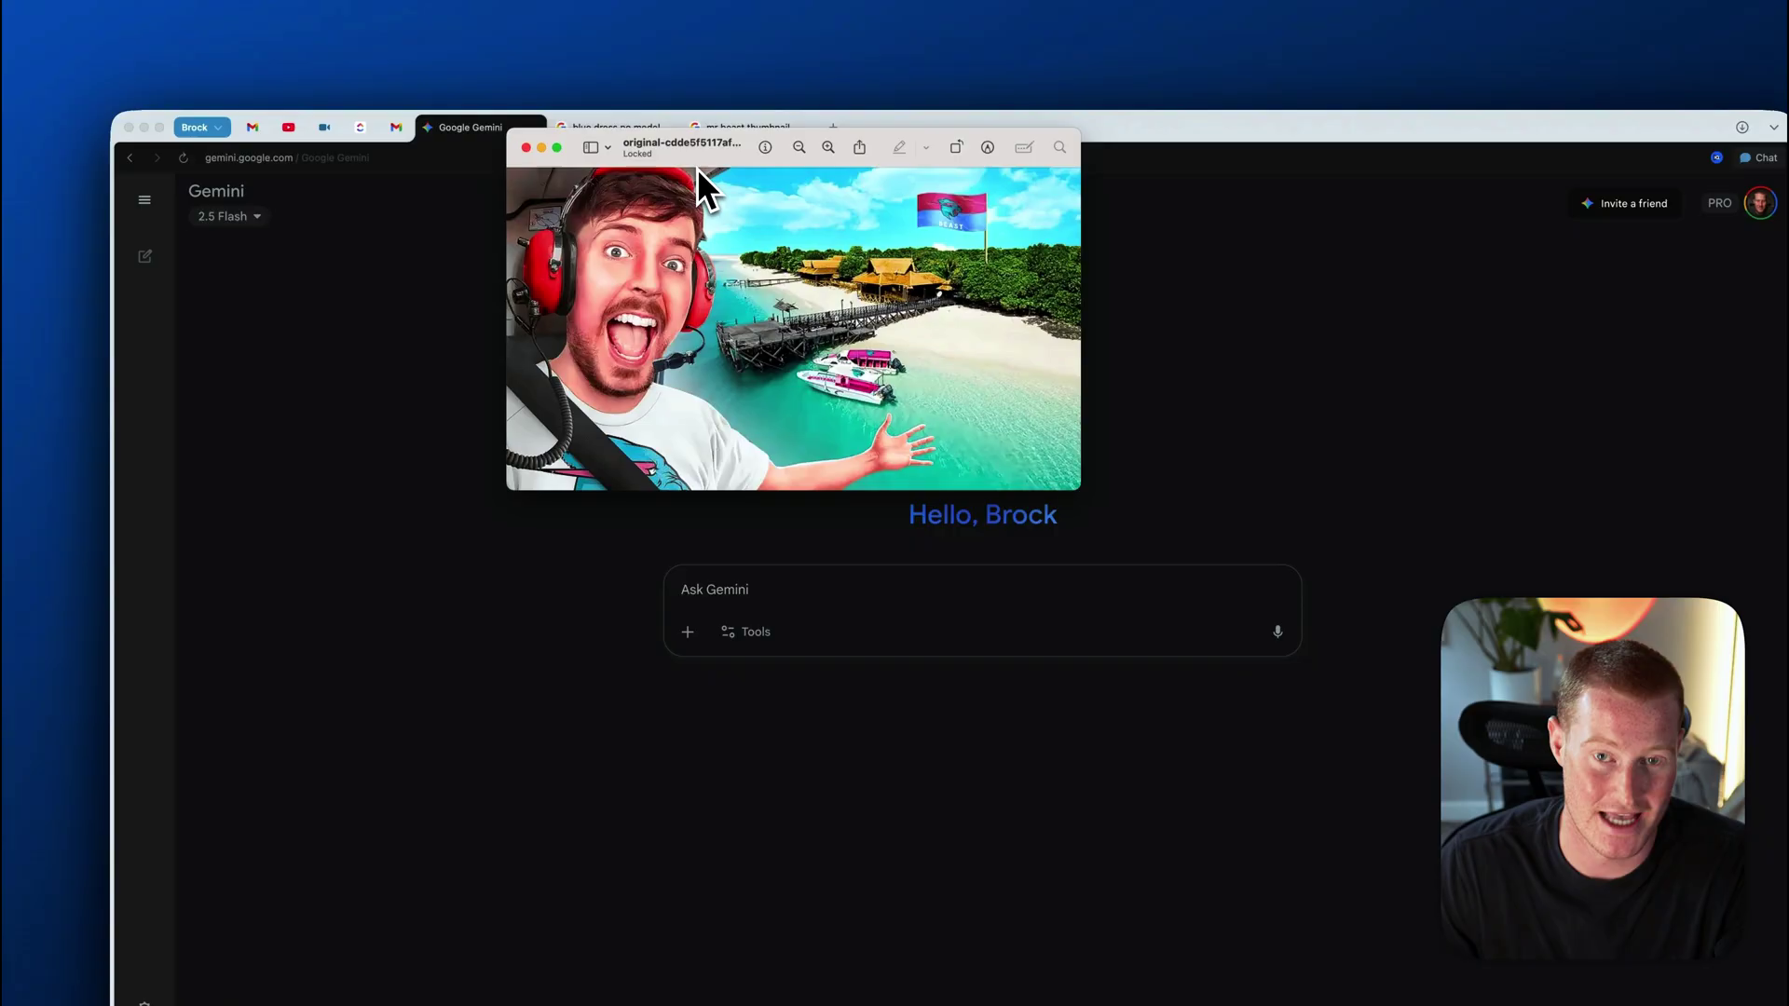
{"action": "left_click", "coordinate": [527, 148]}
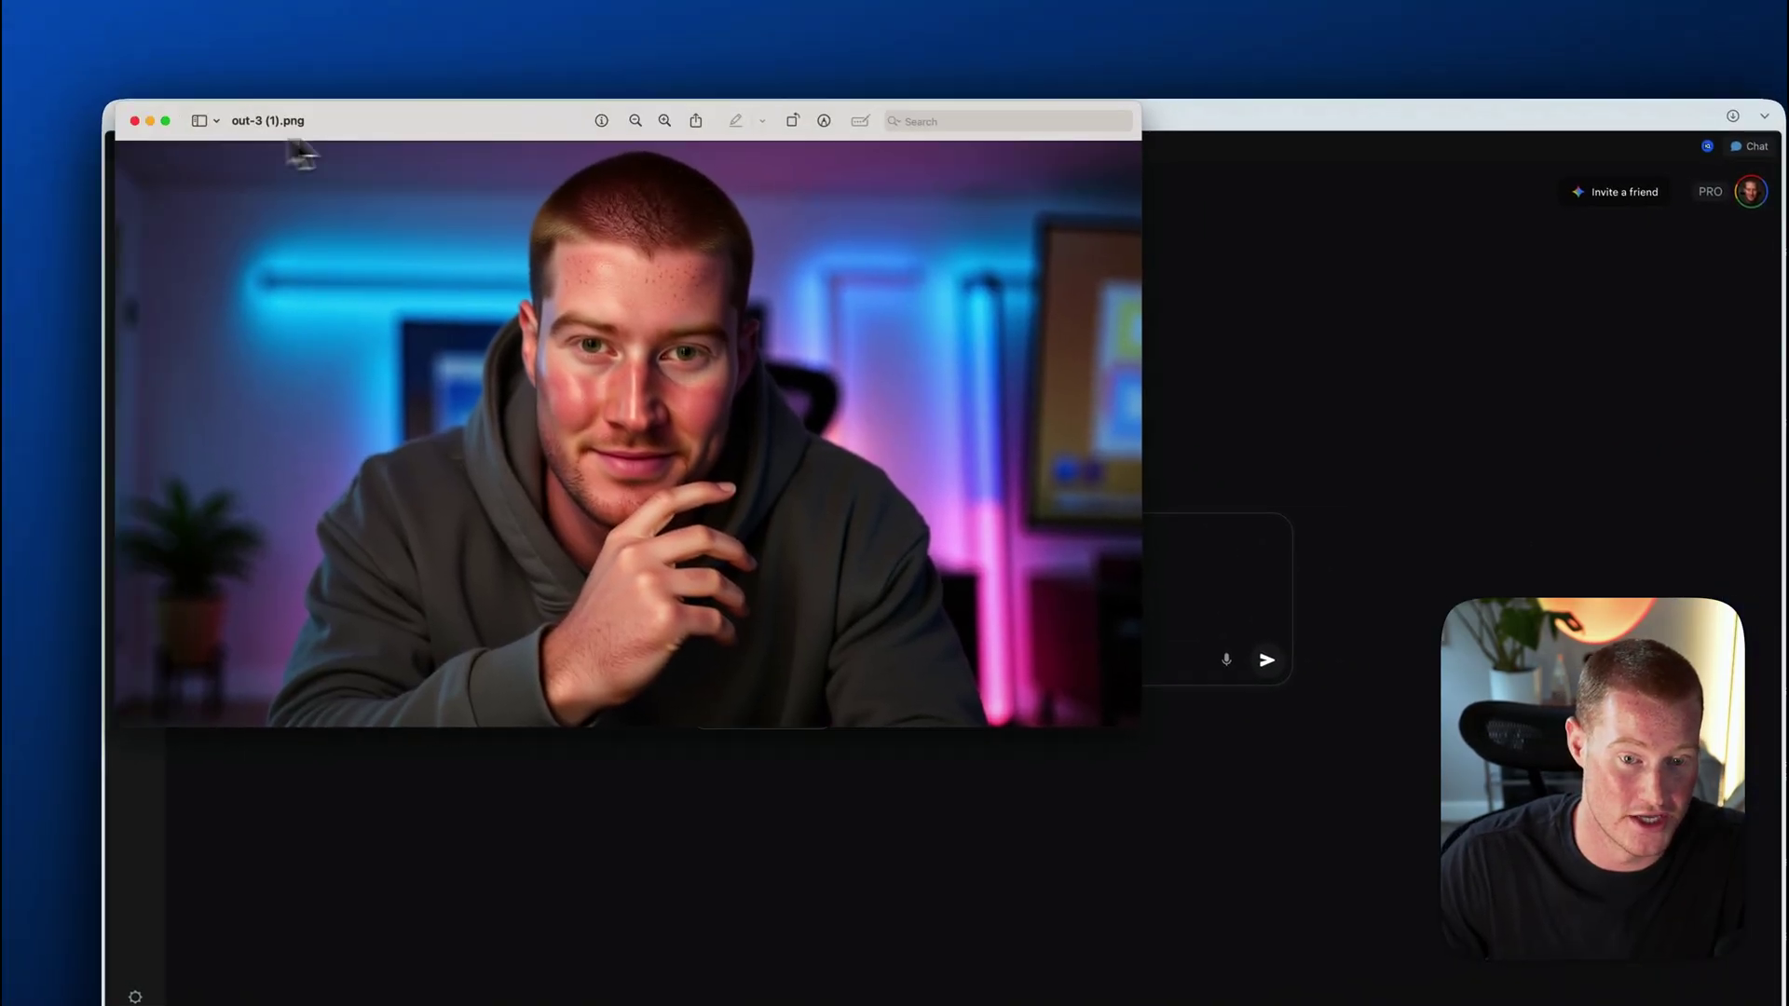
{"action": "left_click_drag", "start_coordinate": [354, 121], "coordinate": [670, 148]}
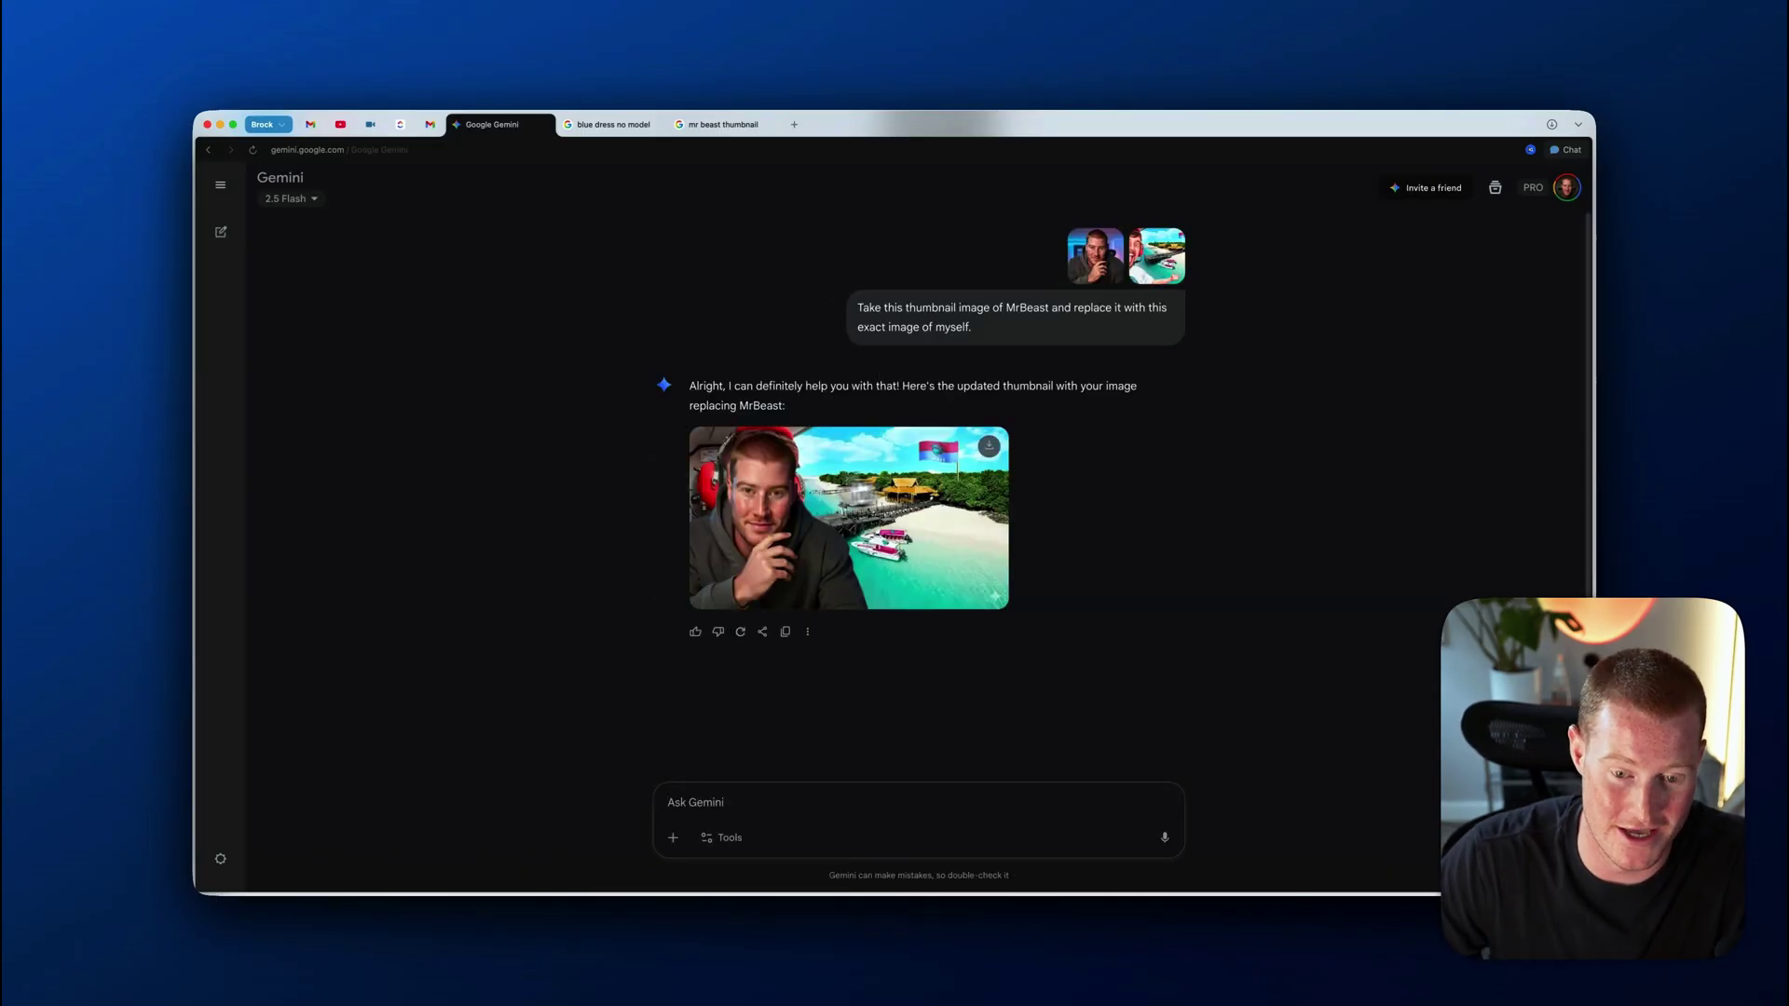
{"action": "scroll", "coordinate": [792, 503], "scroll_direction": "down", "scroll_amount": 1}
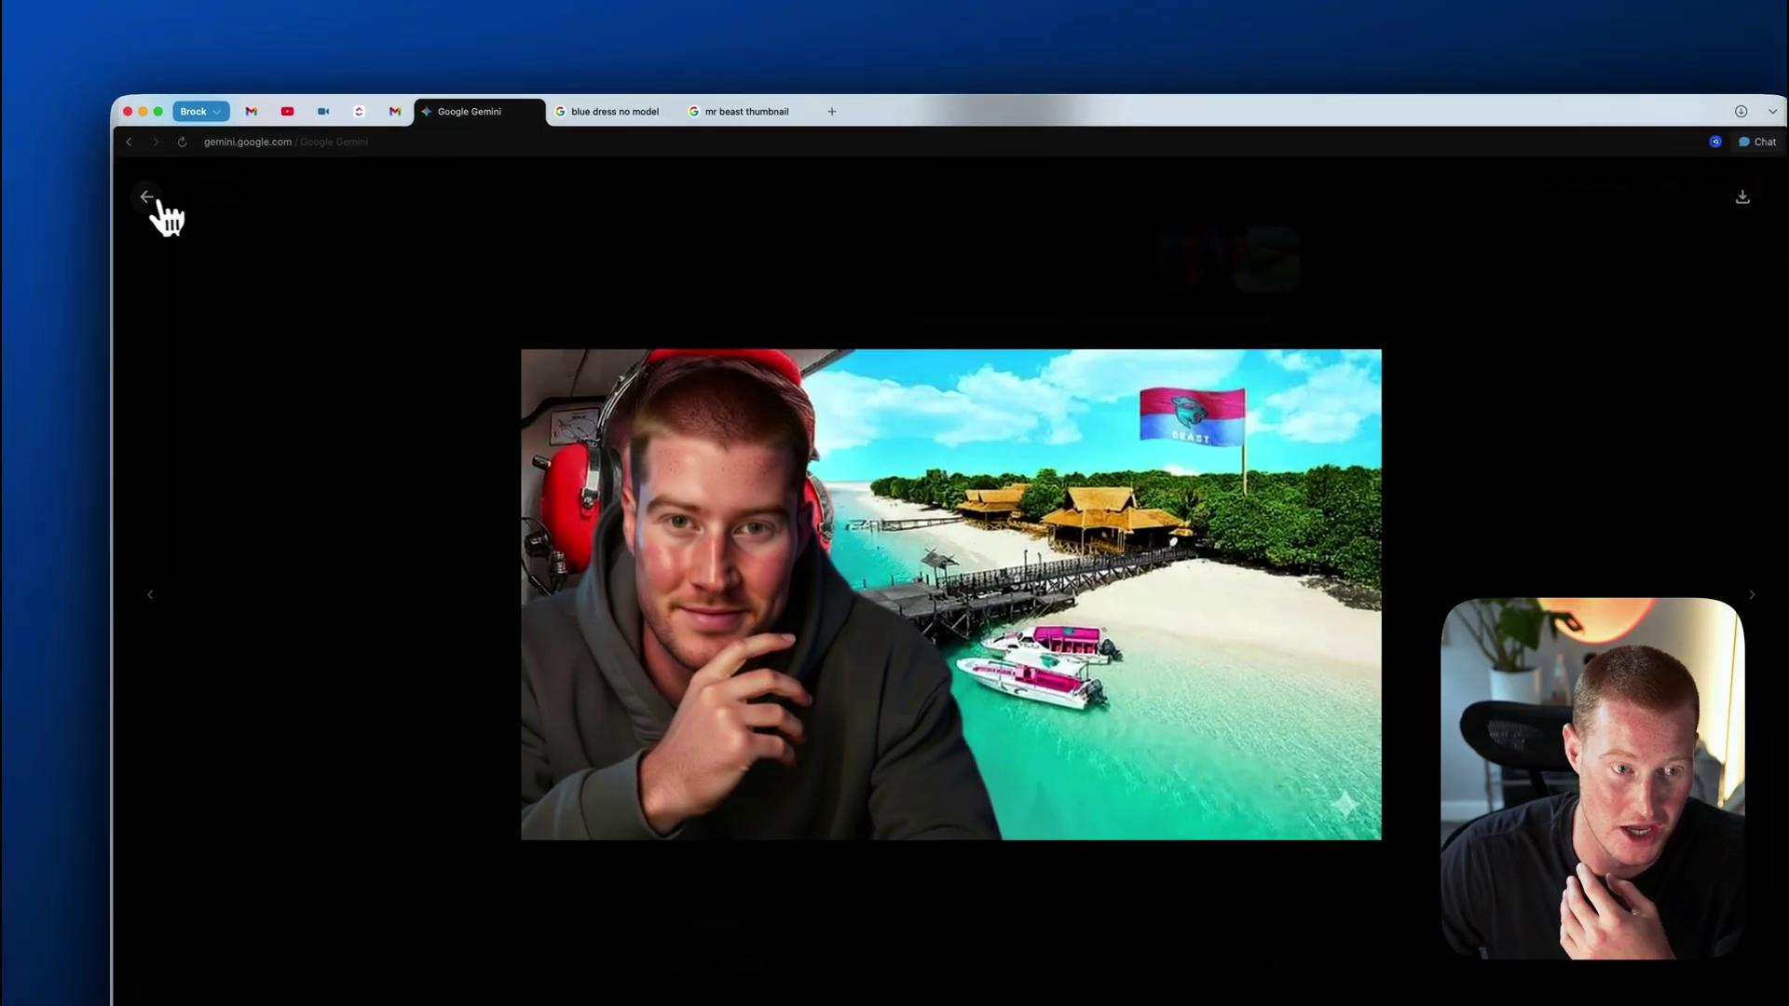
{"action": "left_click", "coordinate": [114, 195]}
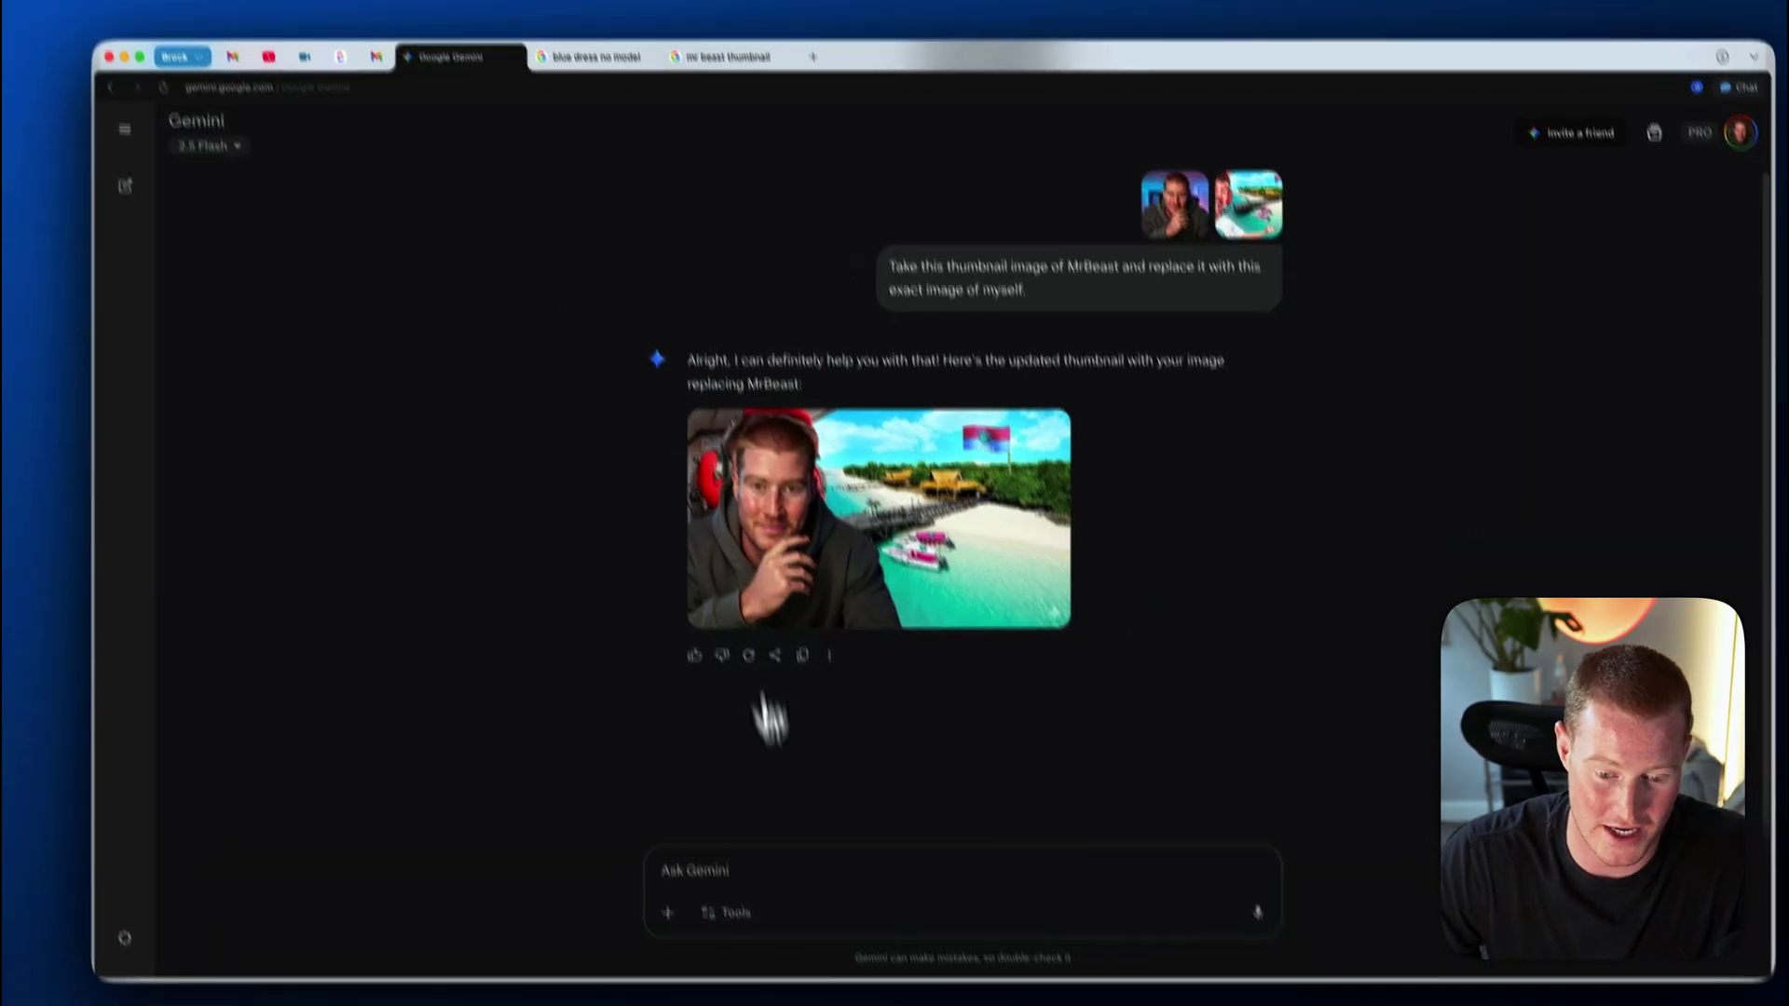
{"action": "left_click", "coordinate": [795, 870]}
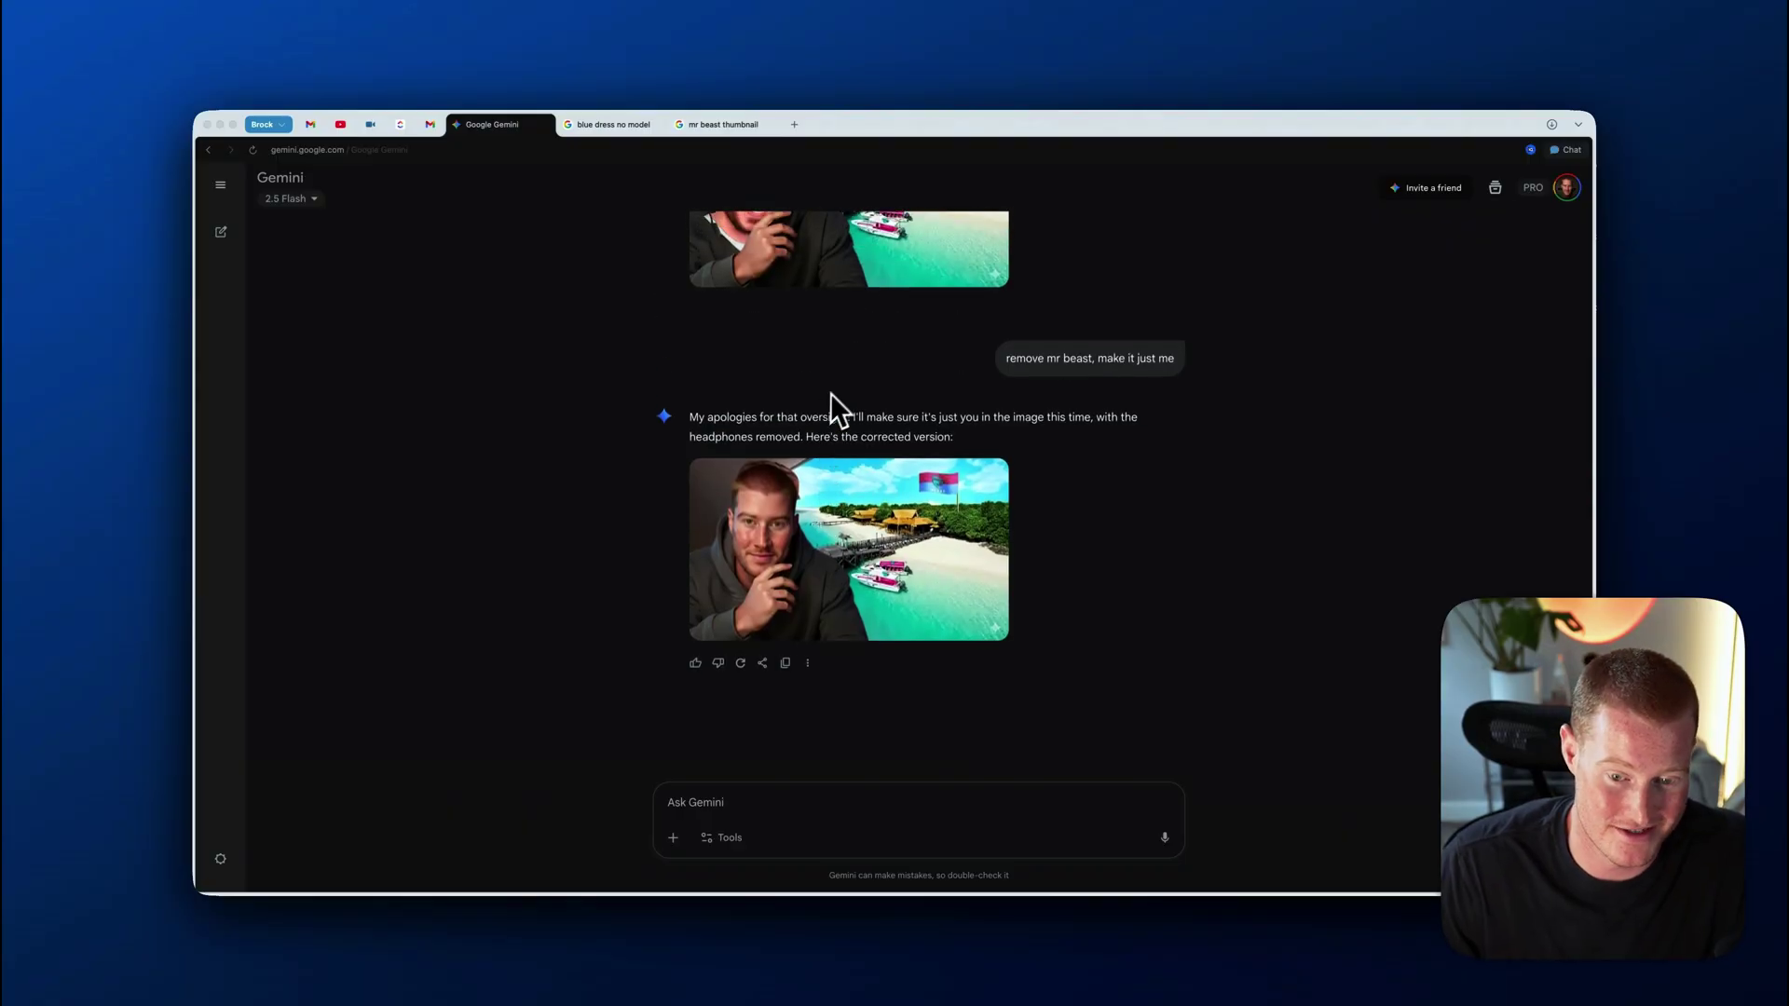
Scroll down to review the corrected thumbnail showing only the user without headphones.
{"action": "scroll", "coordinate": [830, 393], "scroll_direction": "down", "scroll_amount": 3}
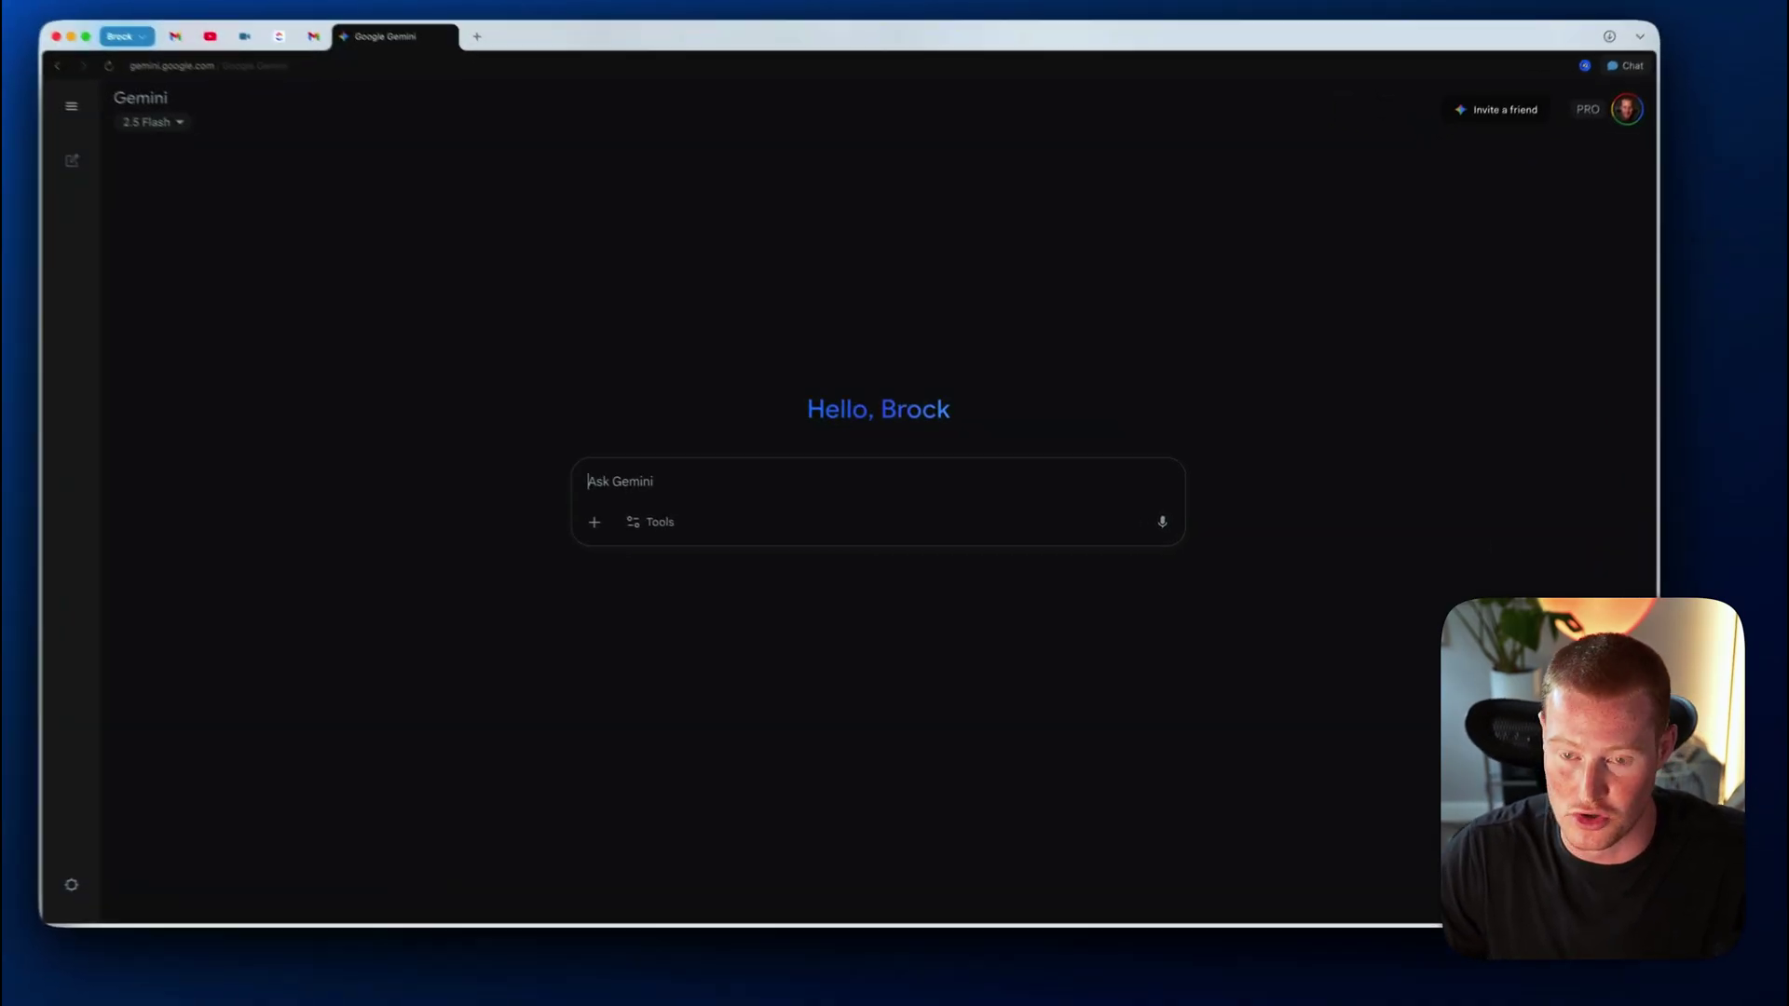
Attach the living-room screenshot and view the cozier same-furniture result full size.
{"action": "key", "text": "super+Tab"}
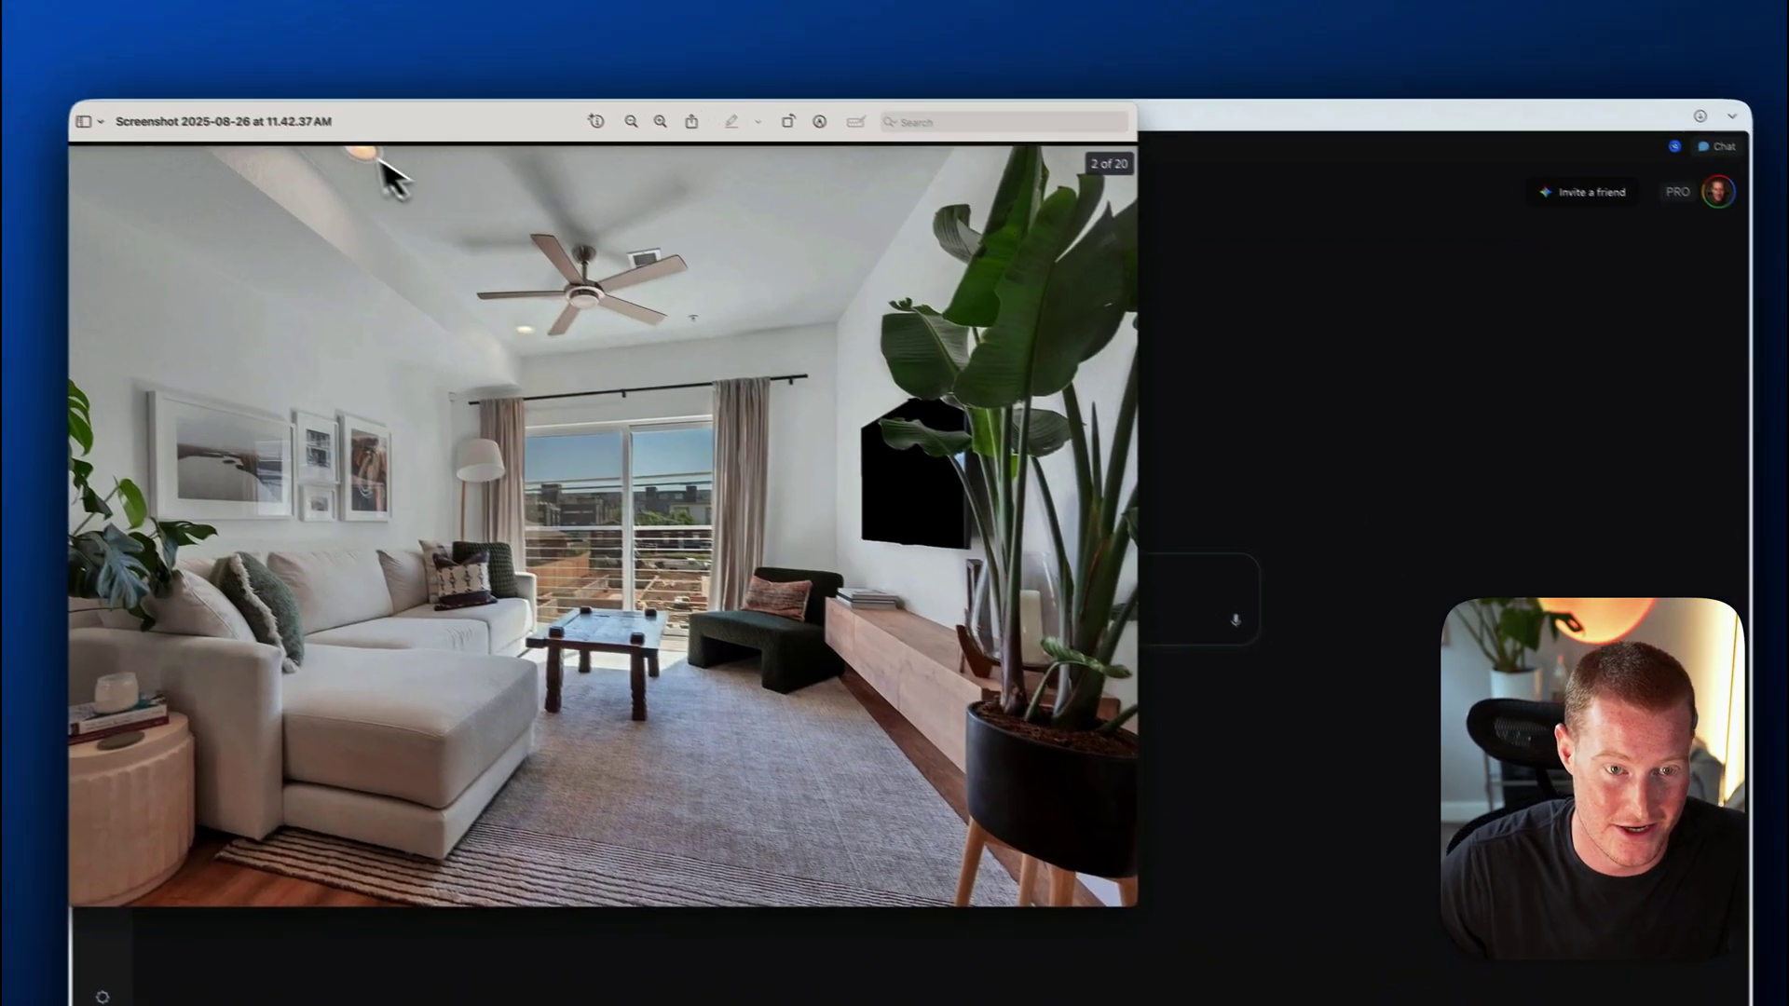
{"action": "left_click_drag", "start_coordinate": [328, 121], "coordinate": [610, 100]}
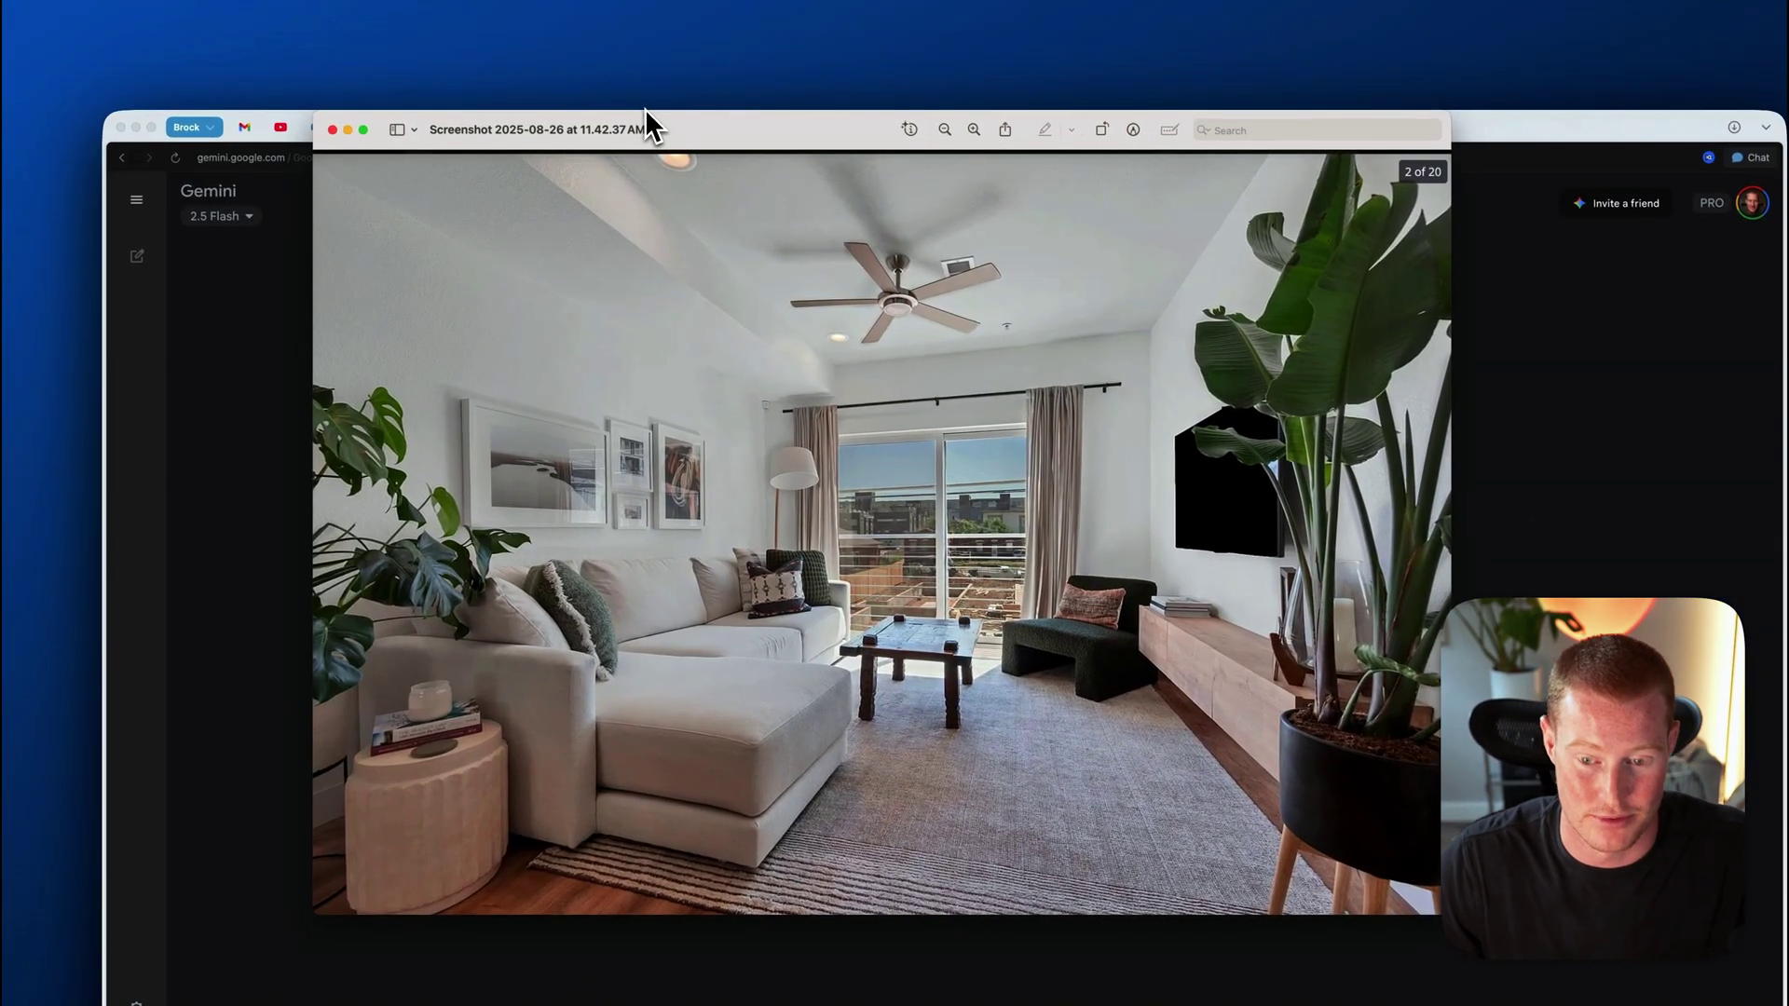
{"action": "left_click", "coordinate": [337, 132]}
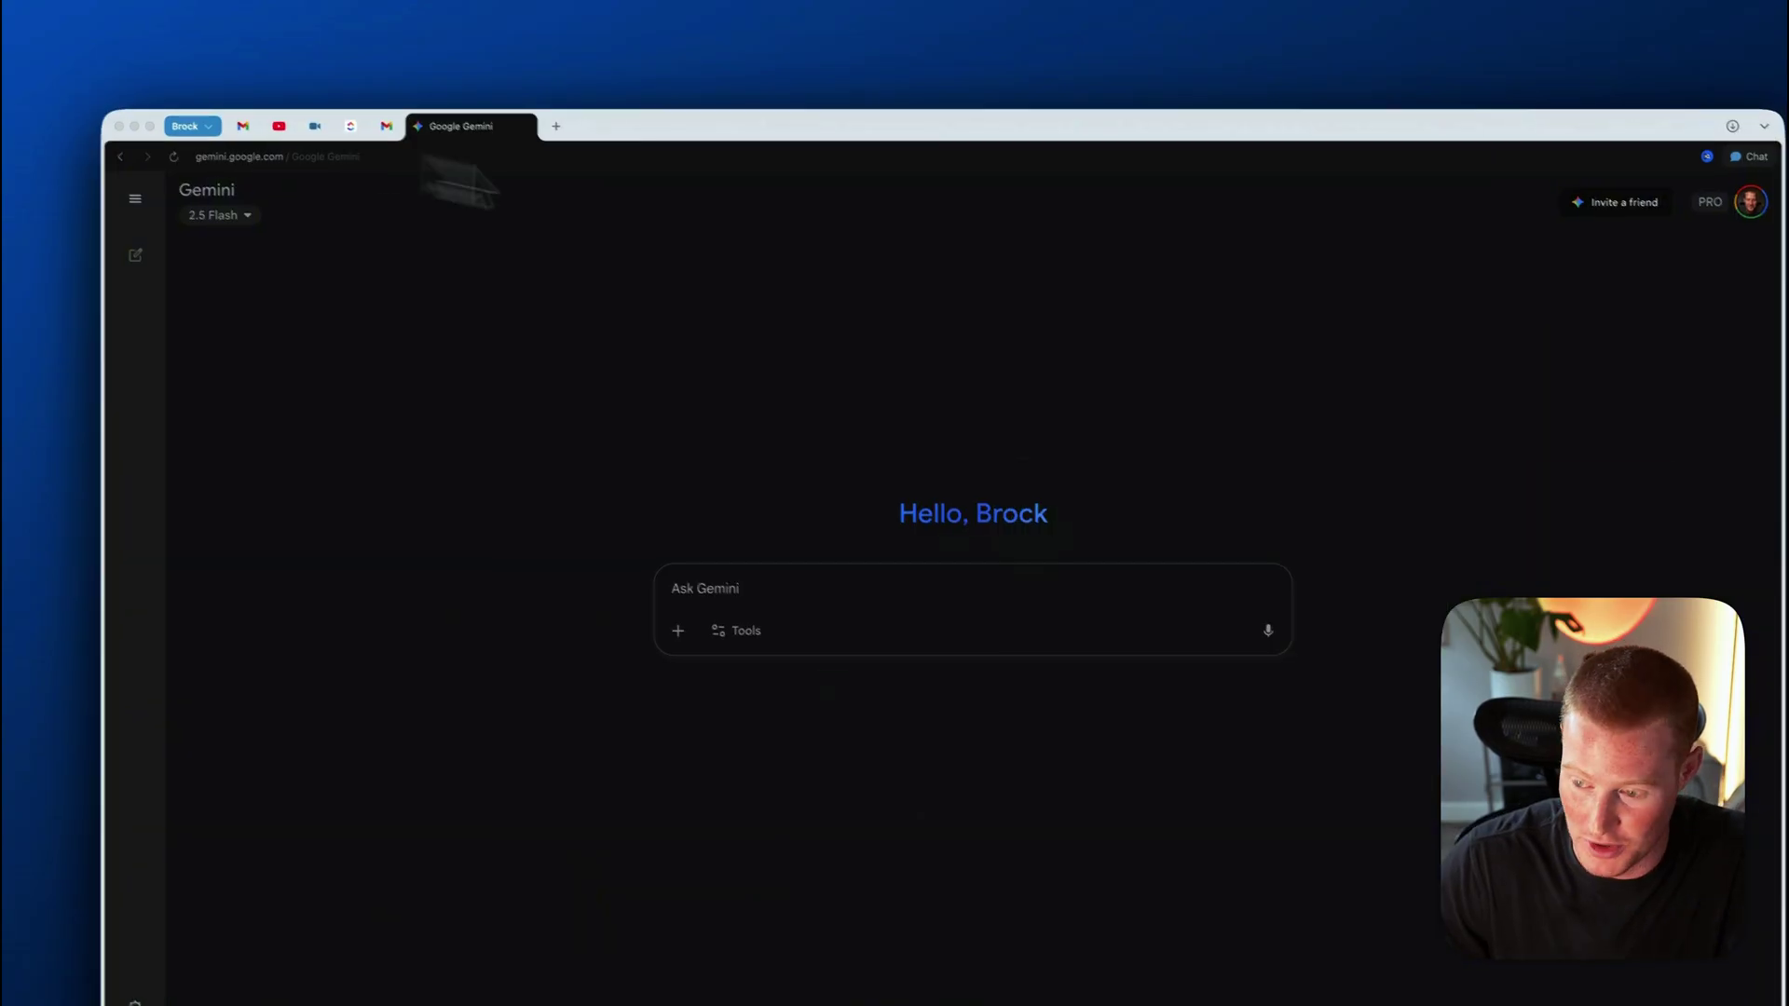
{"action": "left_click_drag", "start_coordinate": [772, 453], "coordinate": [705, 485]}
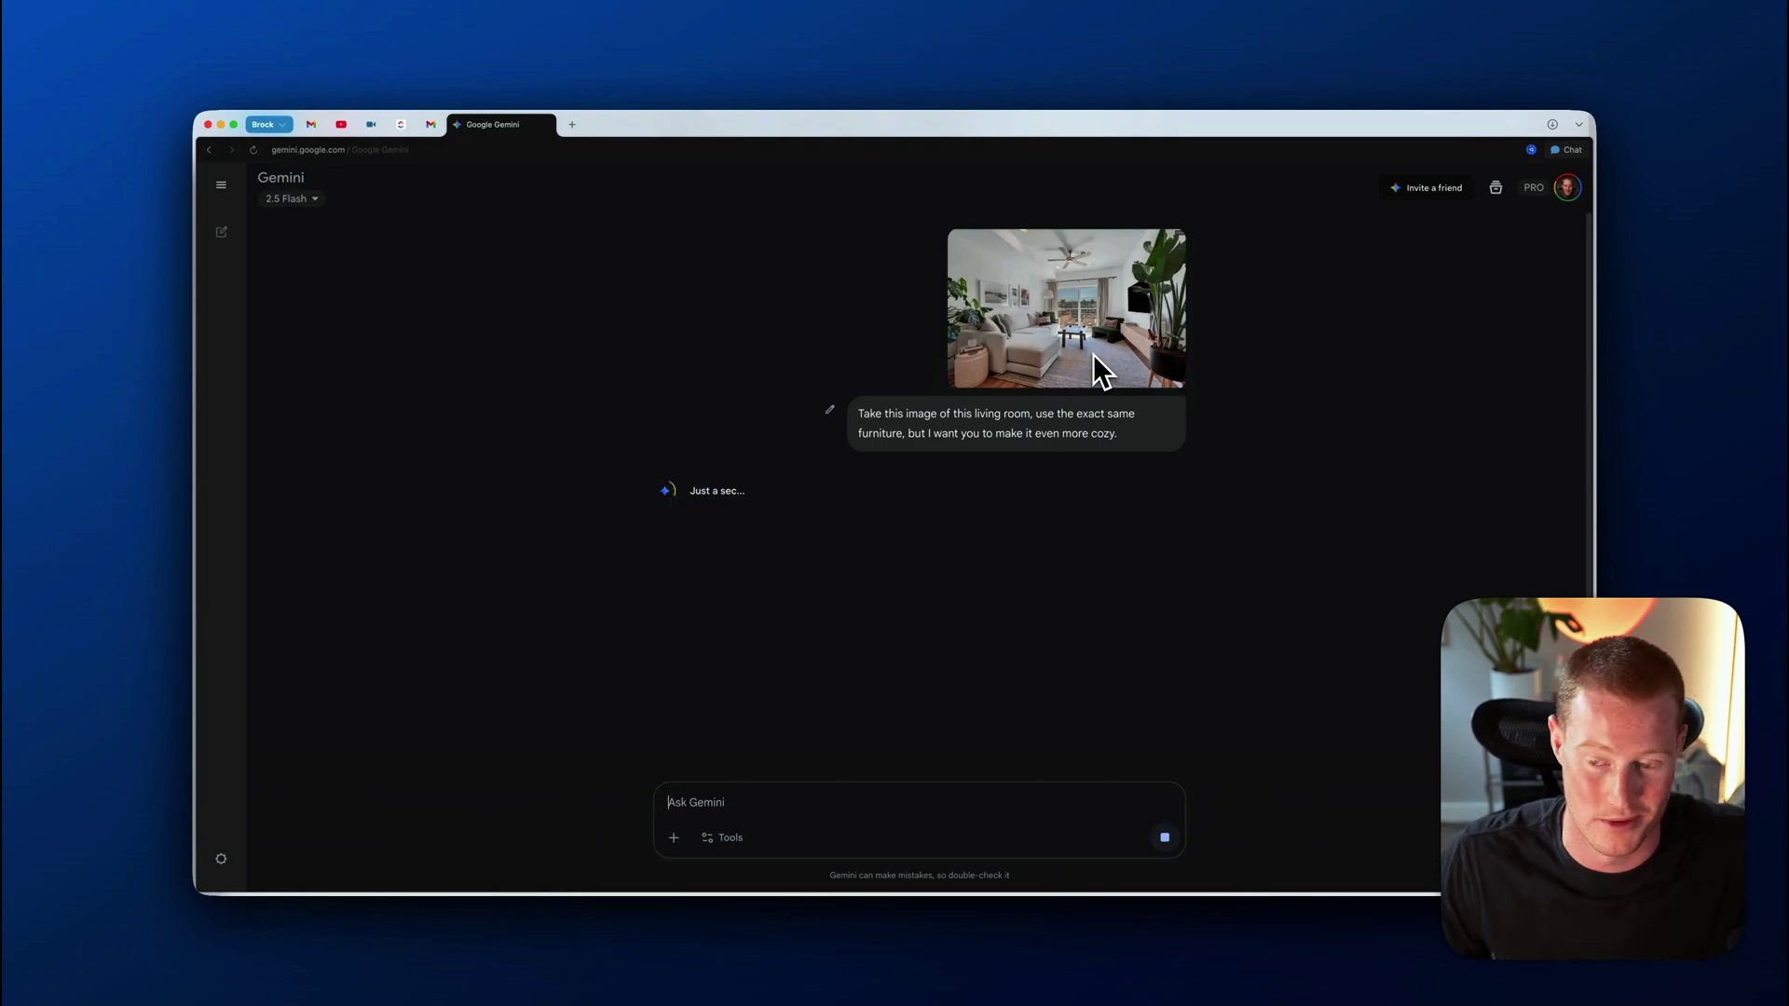
{"action": "left_click", "coordinate": [779, 288]}
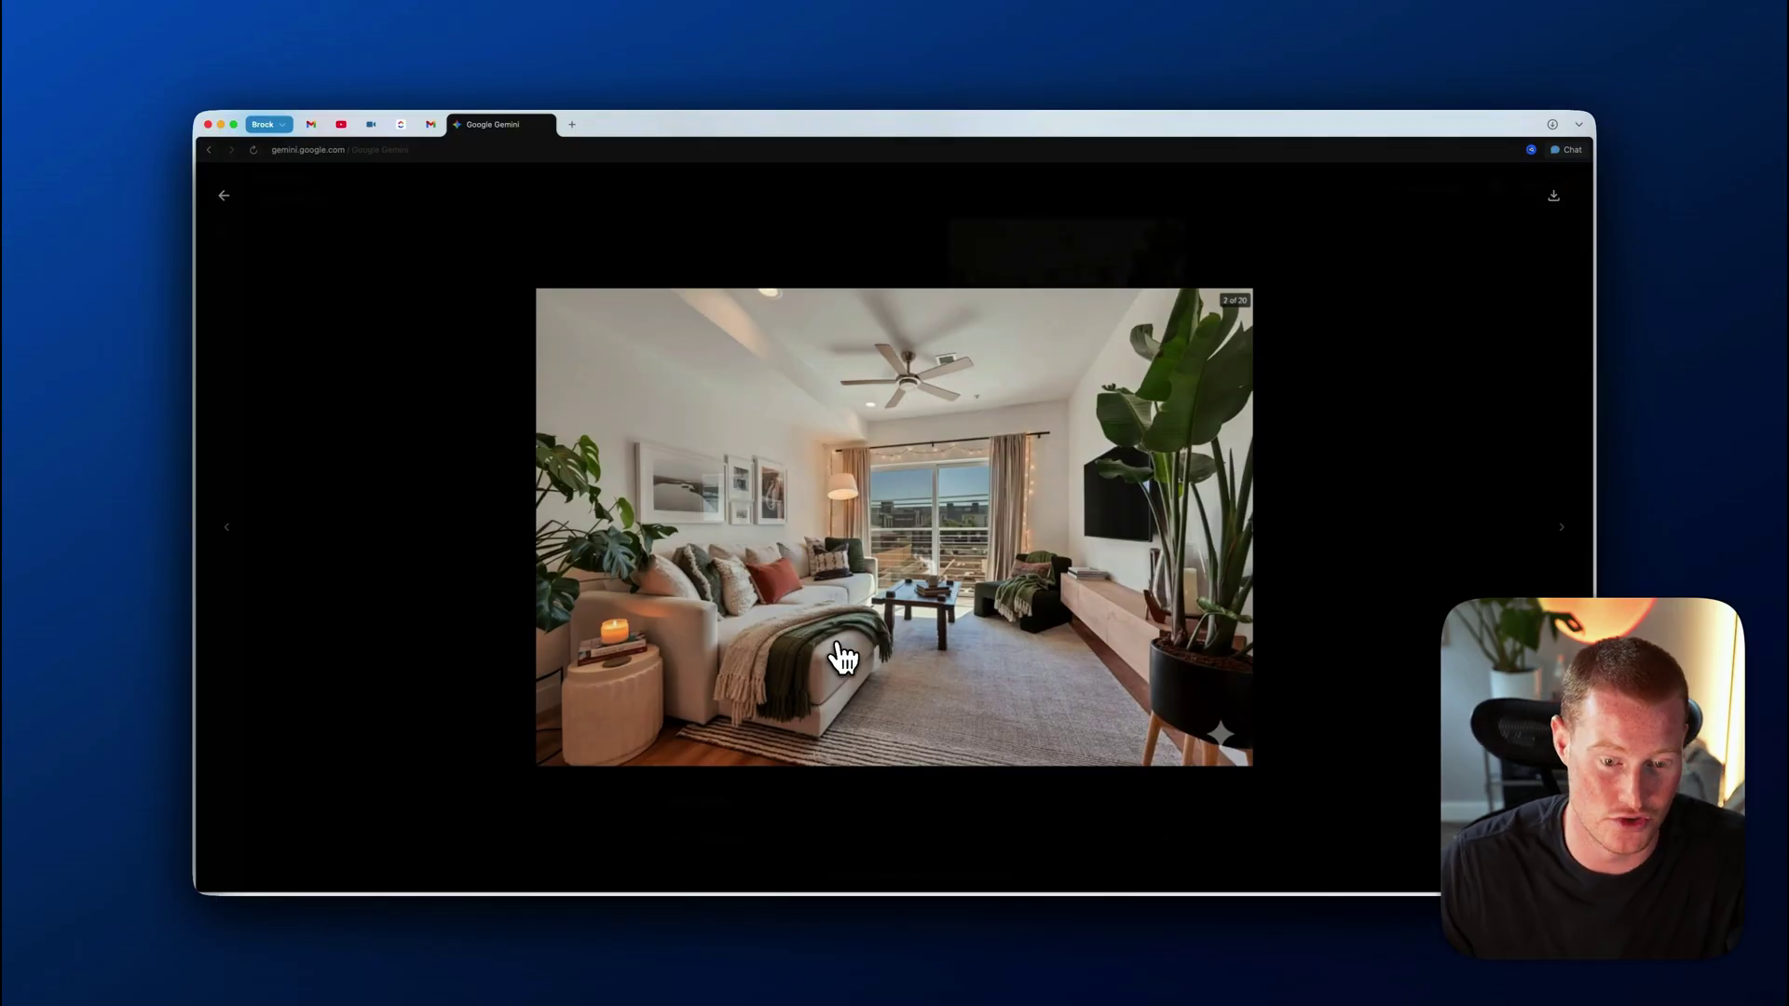
{"action": "left_click", "coordinate": [224, 195]}
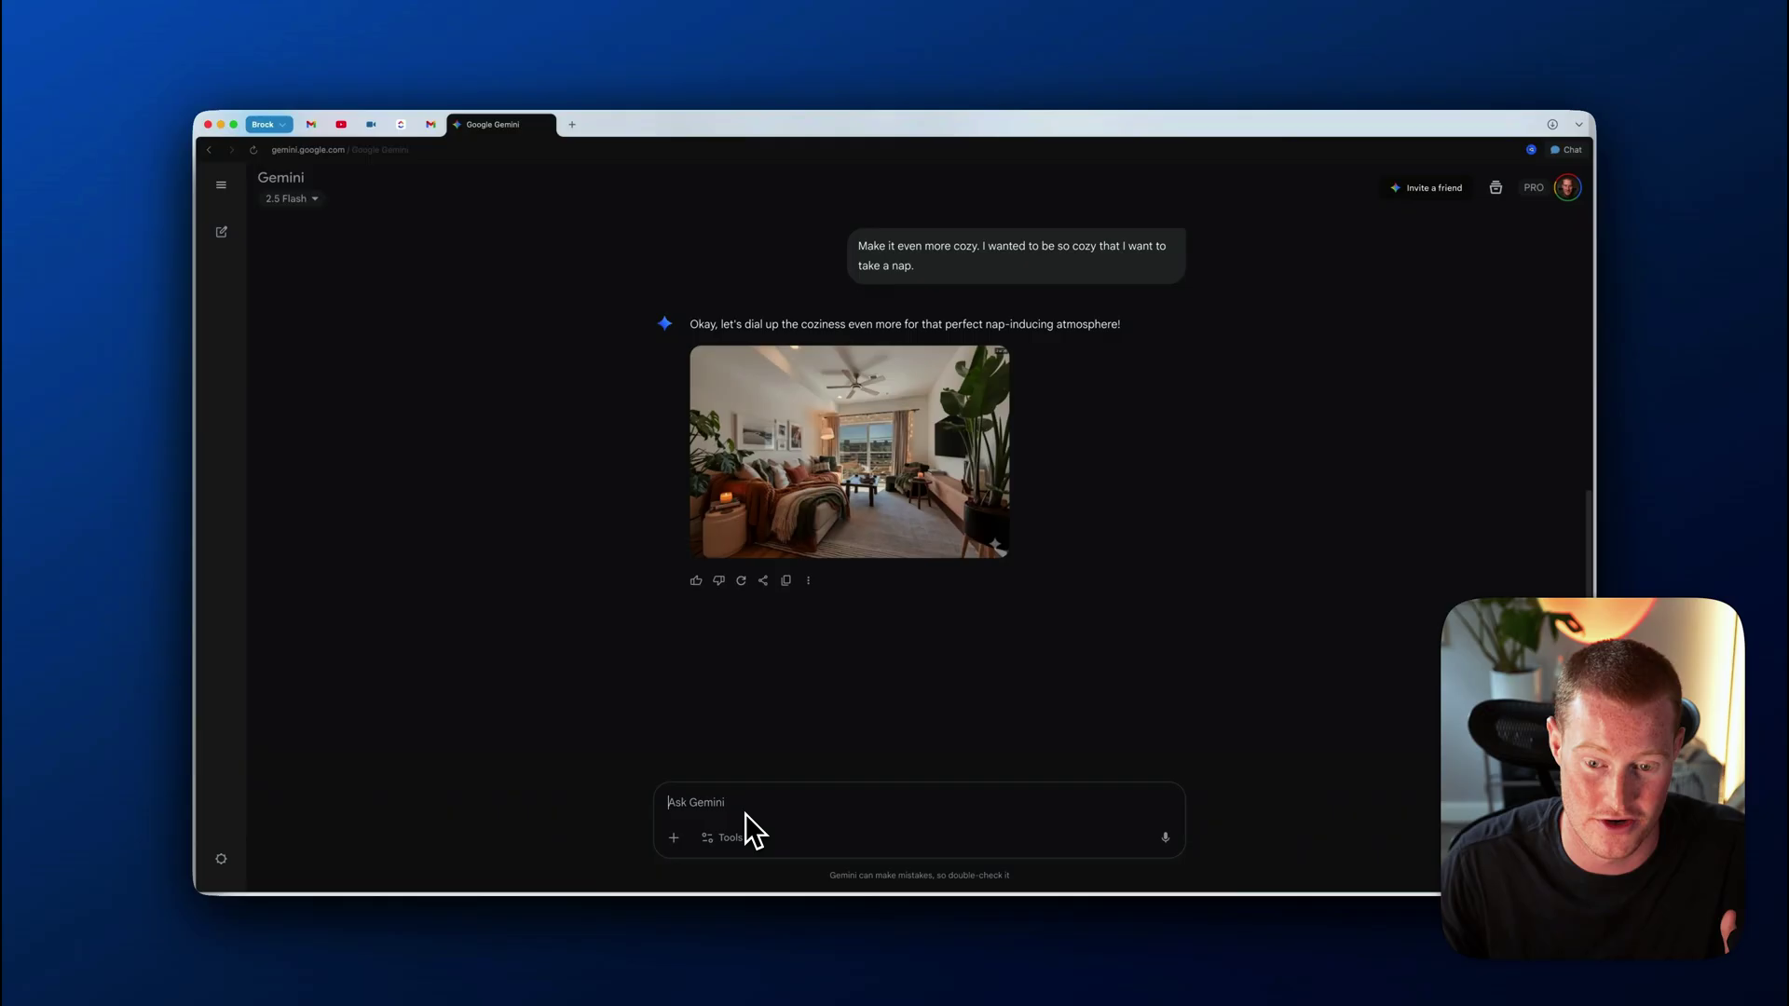
View the extra-cozy living room, piled with throws, cushions and candles, full size.
{"action": "left_click", "coordinate": [858, 521]}
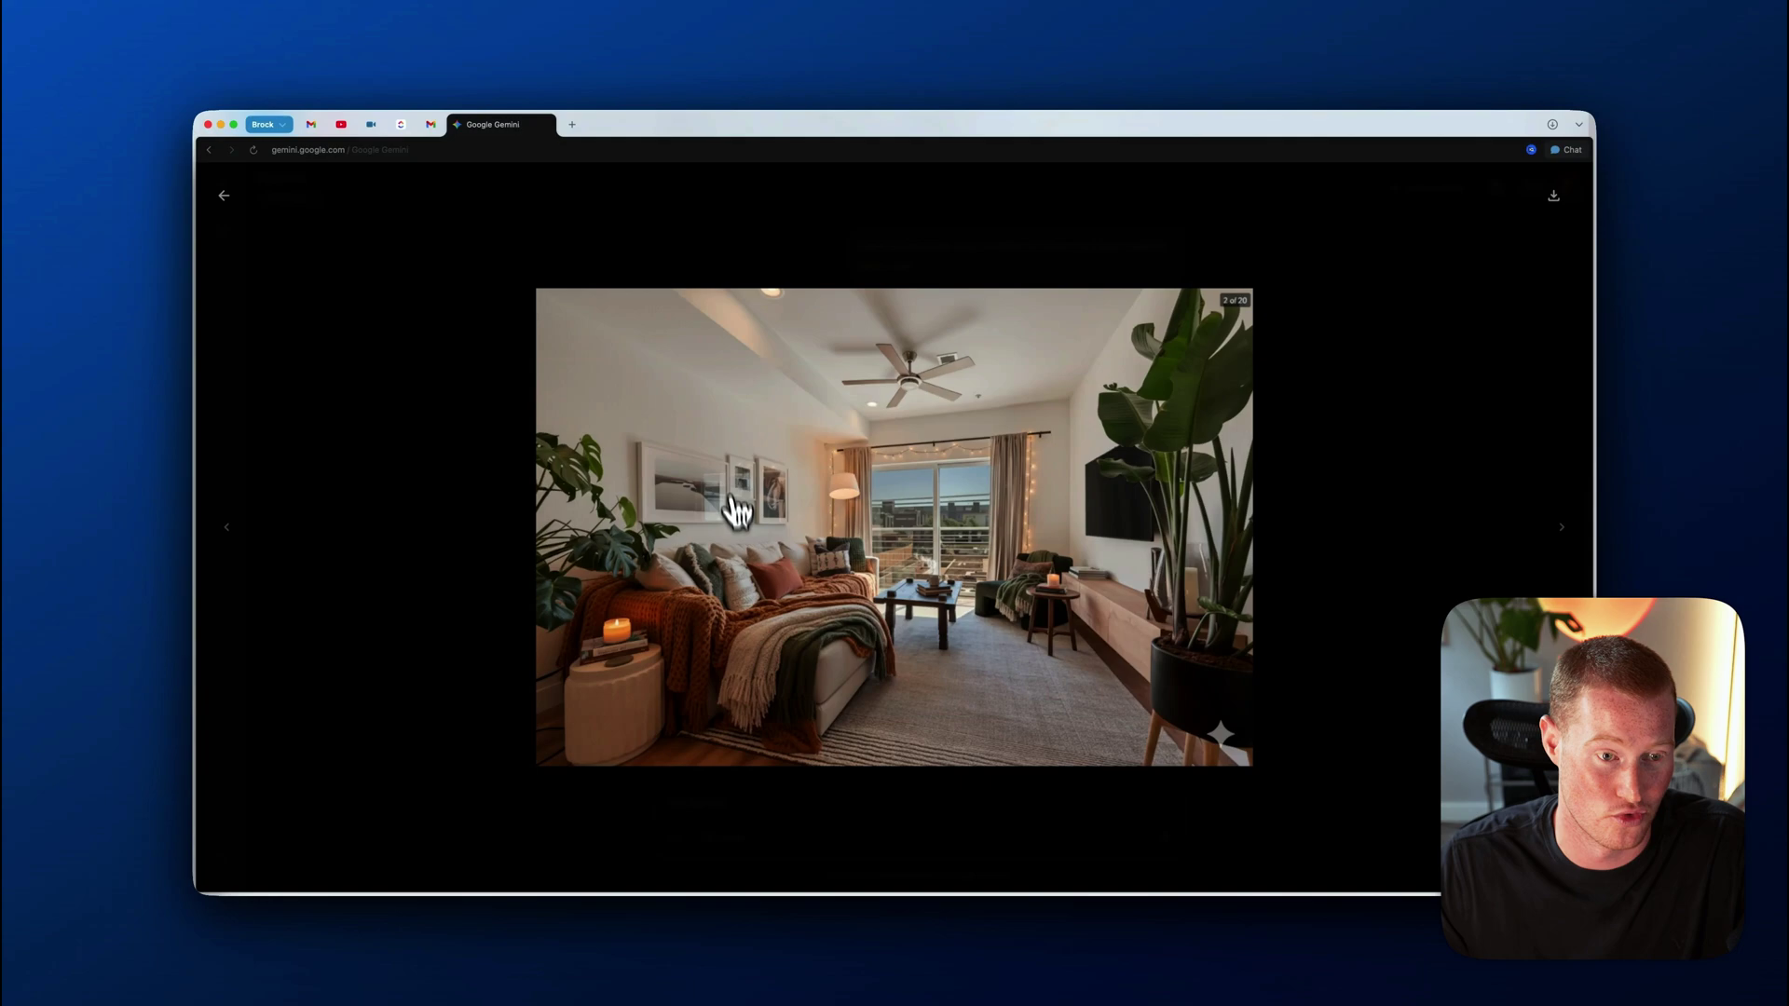
View full size the image of the user in sunglasses on the cozy couch, then return to the chat.
{"action": "left_click", "coordinate": [487, 364]}
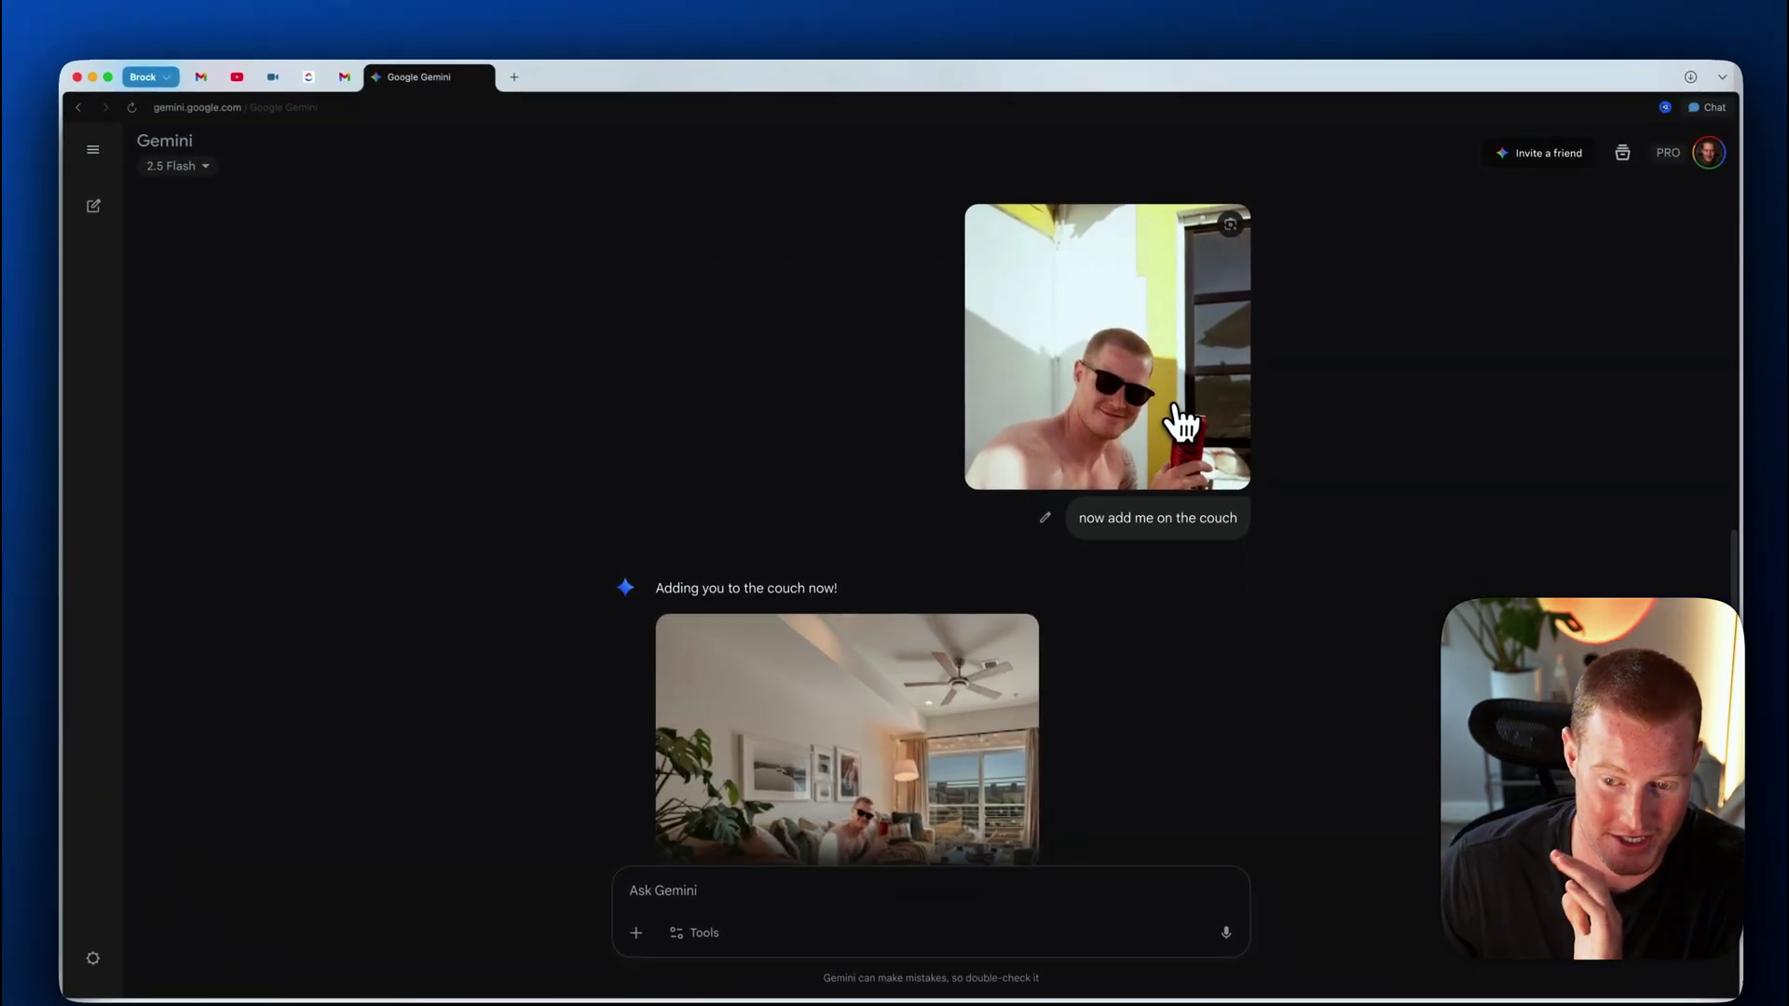
{"action": "scroll", "coordinate": [948, 607], "scroll_direction": "down", "scroll_amount": 3}
{"action": "left_click", "coordinate": [946, 604]}
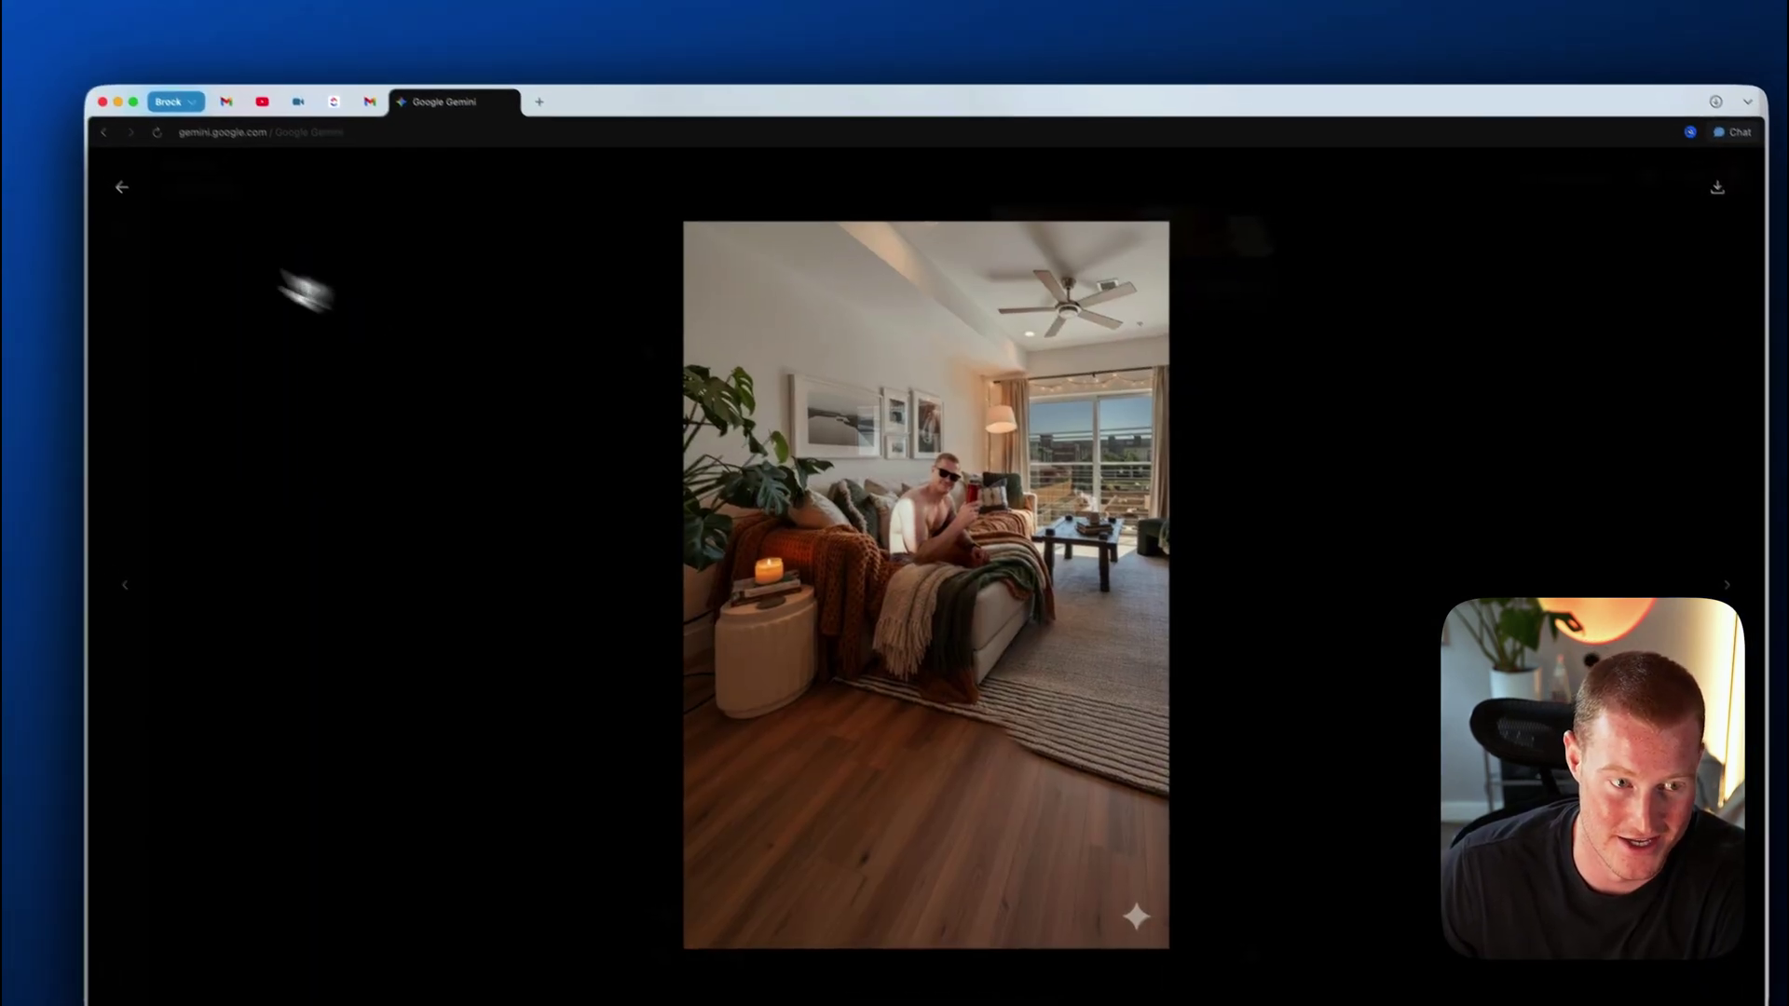
{"action": "left_click", "coordinate": [92, 156]}
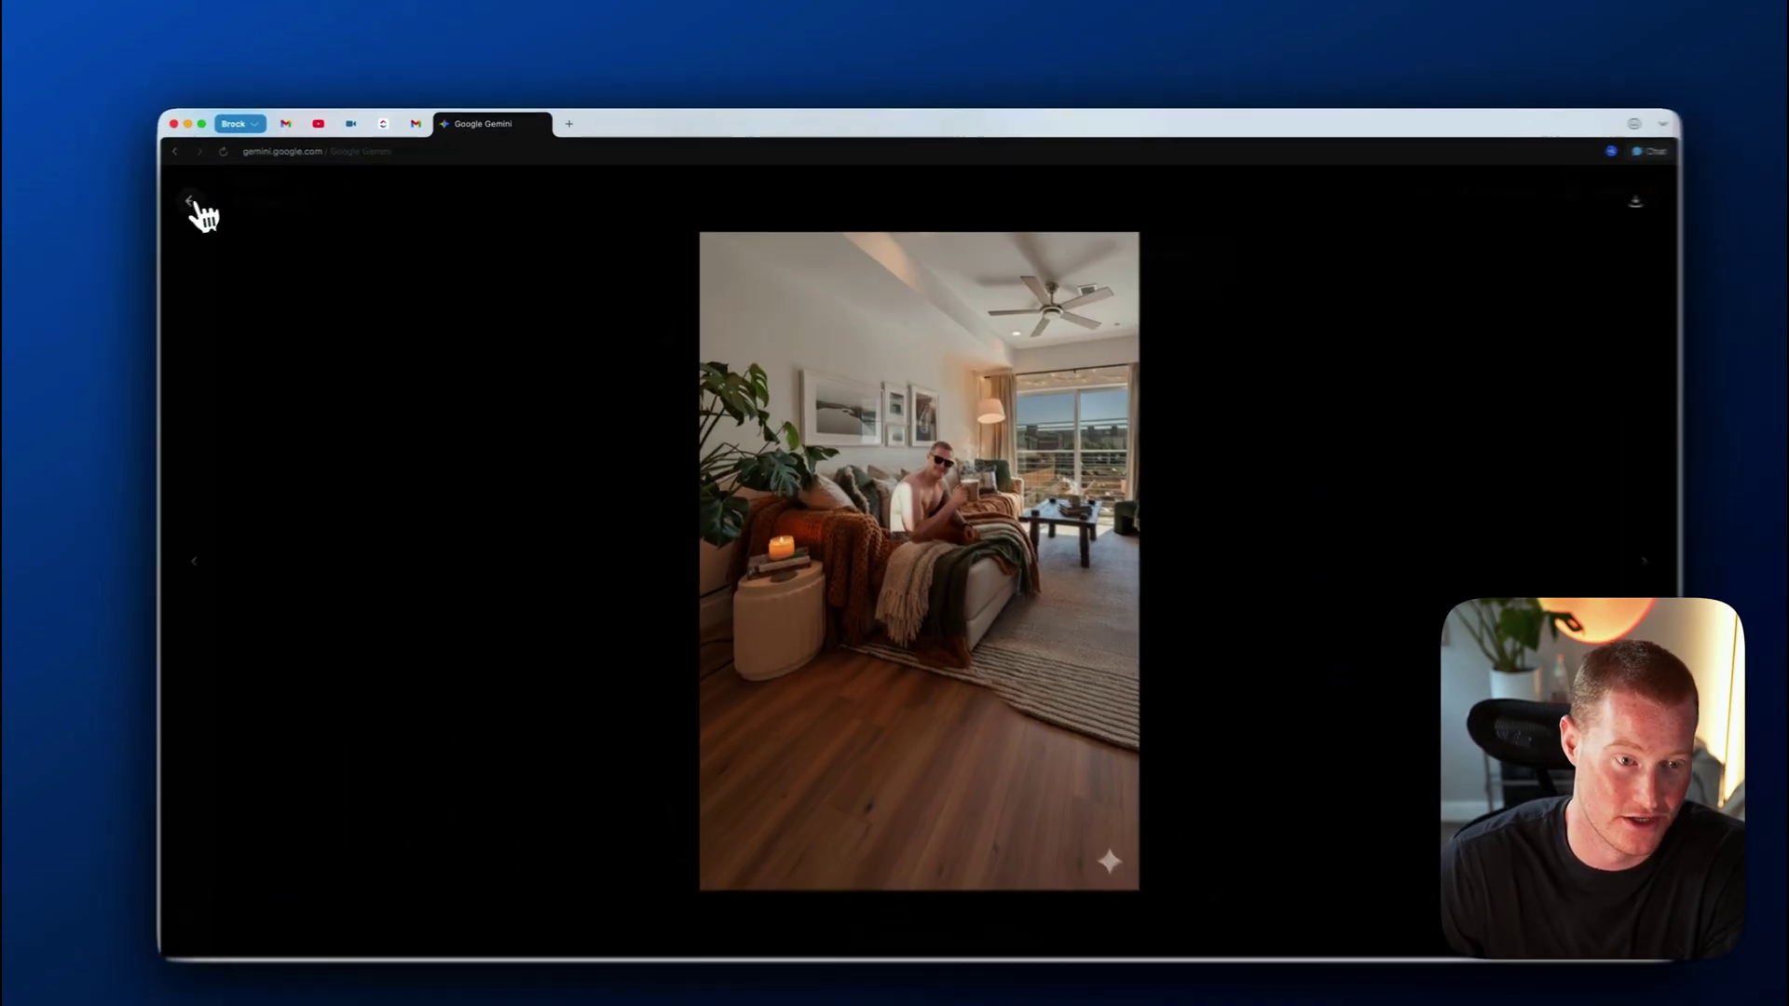
{"action": "left_click", "coordinate": [223, 189]}
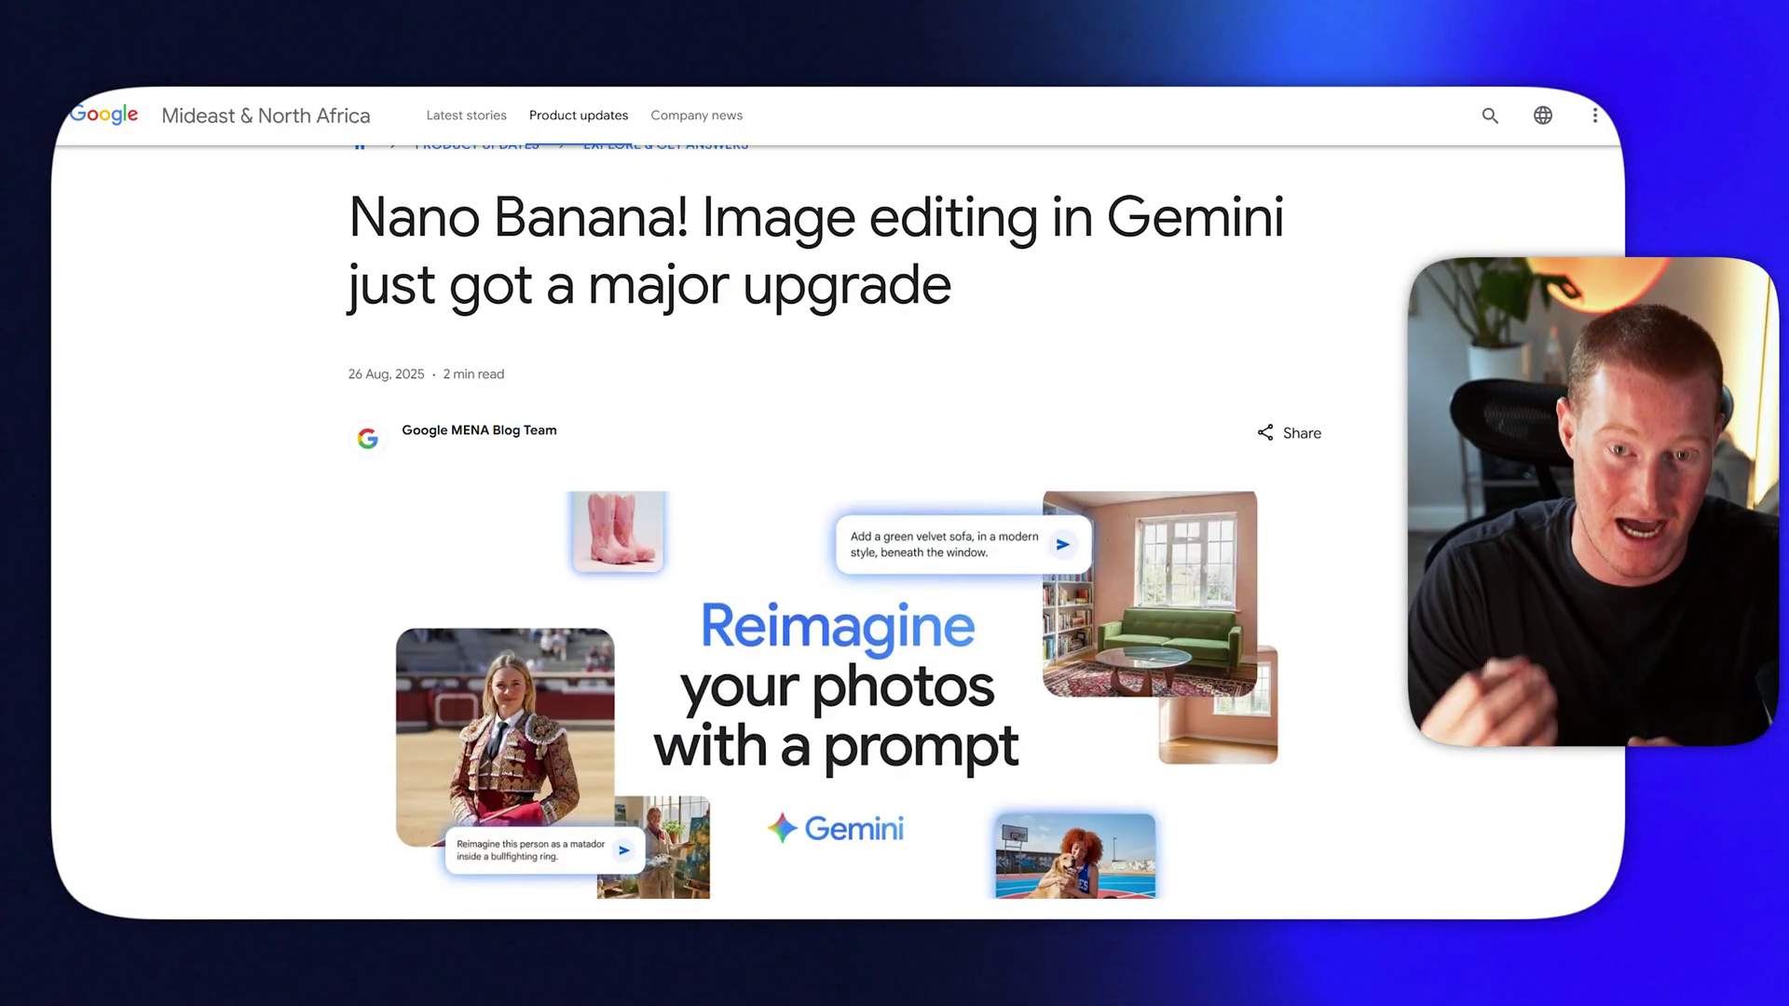
{"action": "scroll", "coordinate": [838, 522], "scroll_direction": "down", "scroll_amount": 3}
{"action": "scroll", "coordinate": [838, 521], "scroll_direction": "down", "scroll_amount": 2}
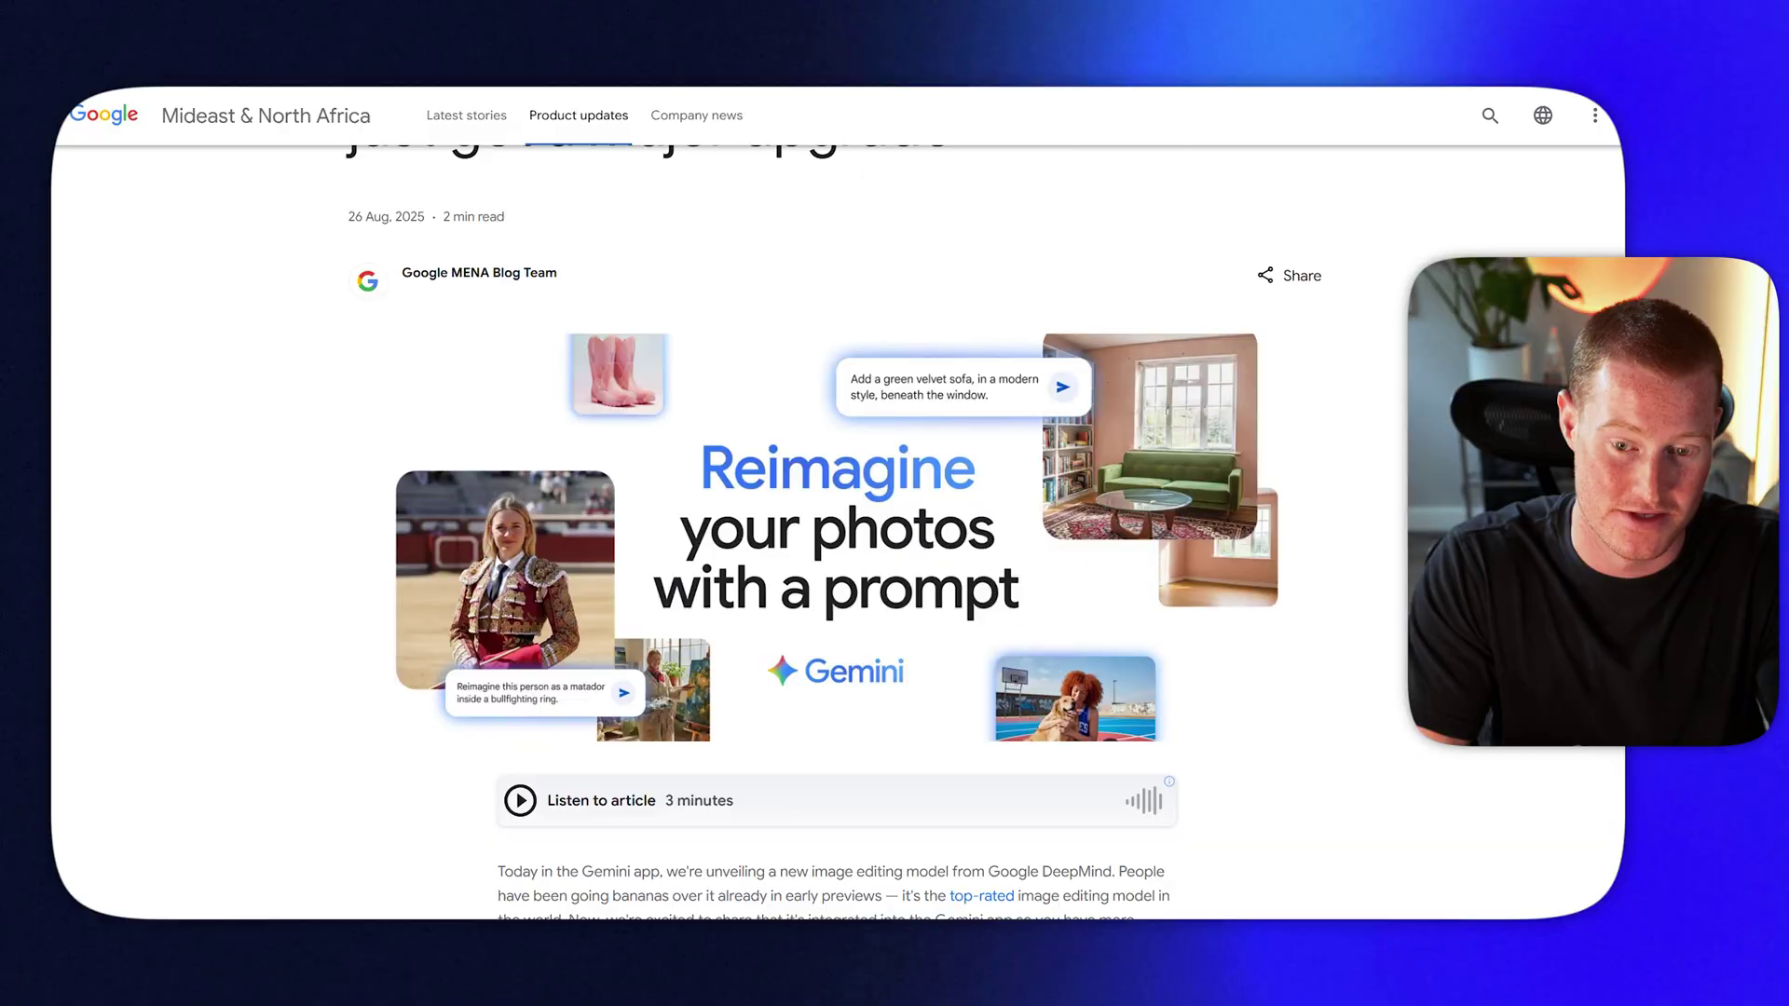
{"action": "scroll", "coordinate": [839, 522], "scroll_direction": "down", "scroll_amount": 2}
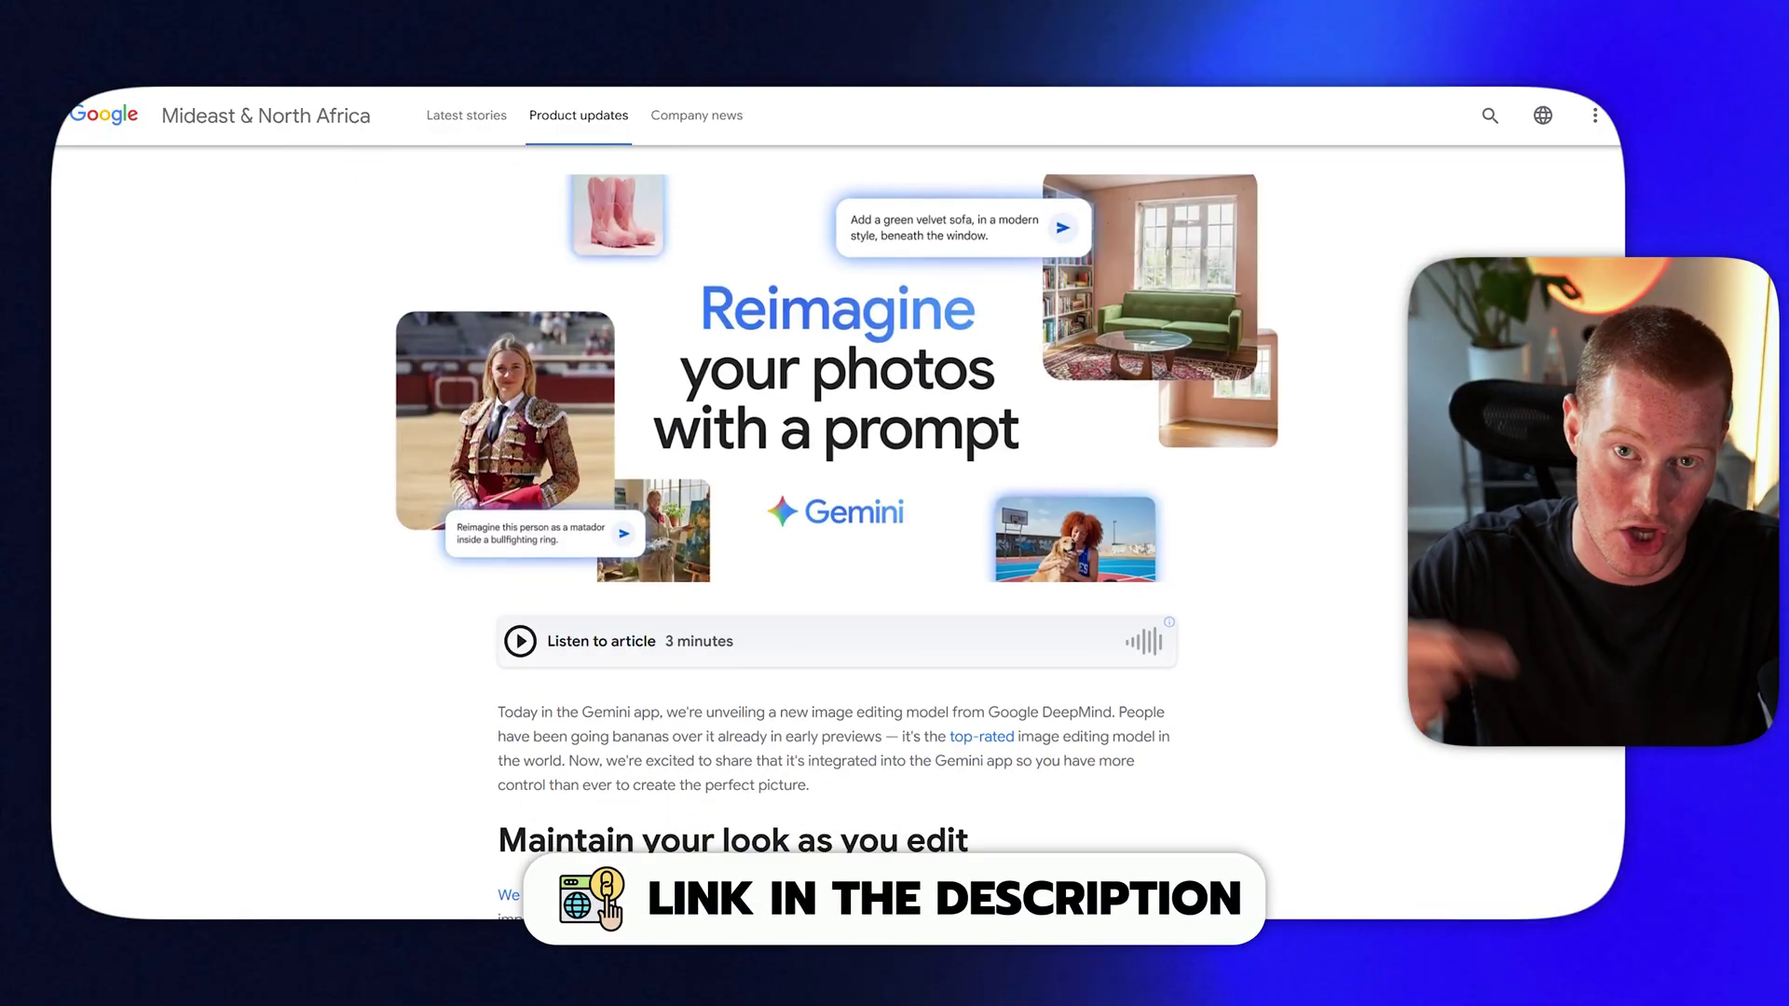
{"action": "scroll", "coordinate": [839, 521], "scroll_direction": "down", "scroll_amount": 2}
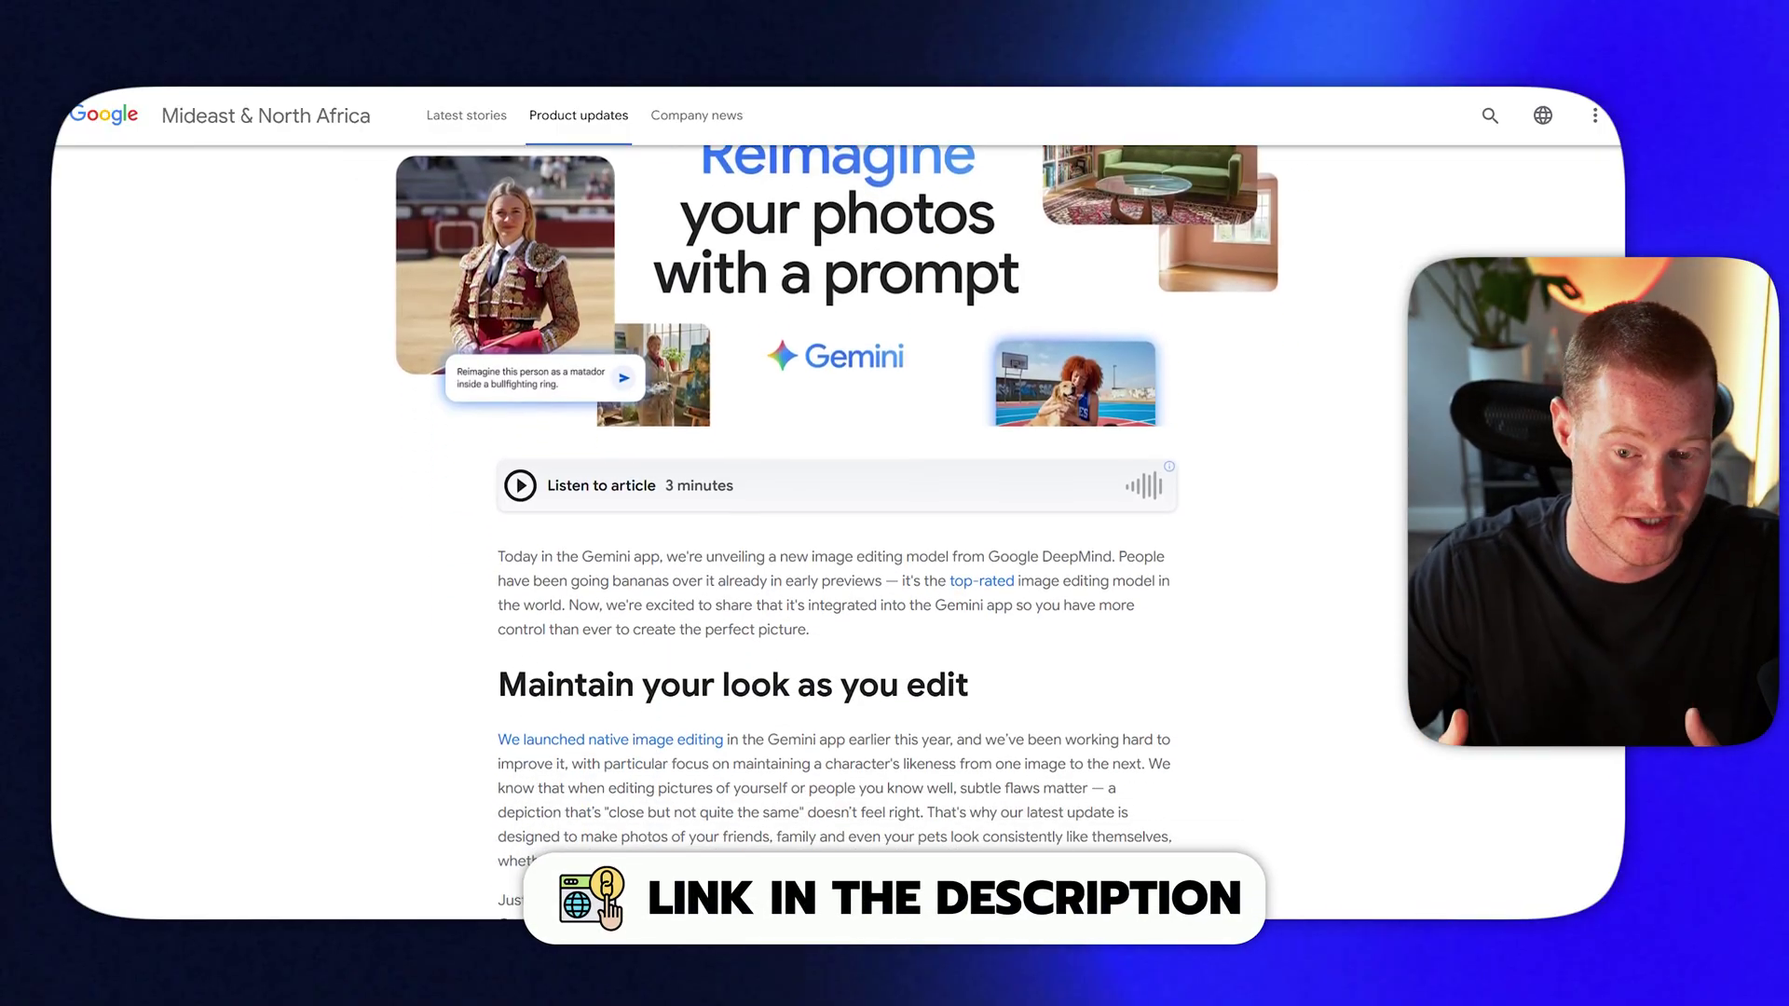